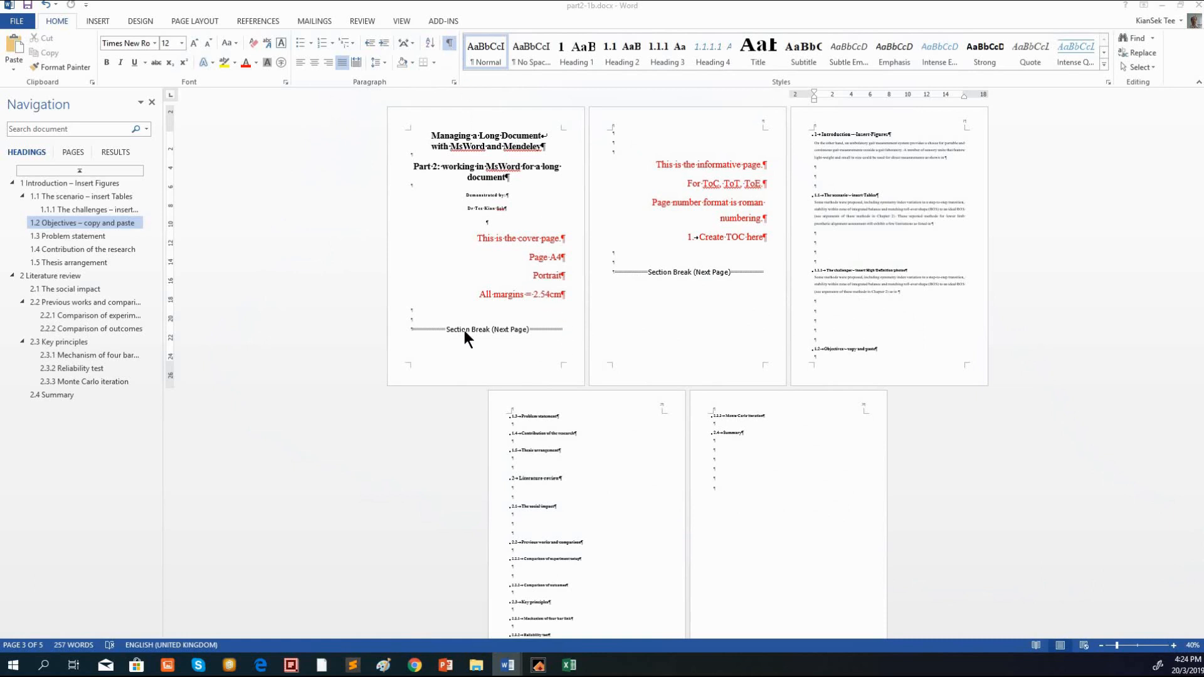
Hide the document's formatting marks and section break lines, and show them again
left_click(448, 41)
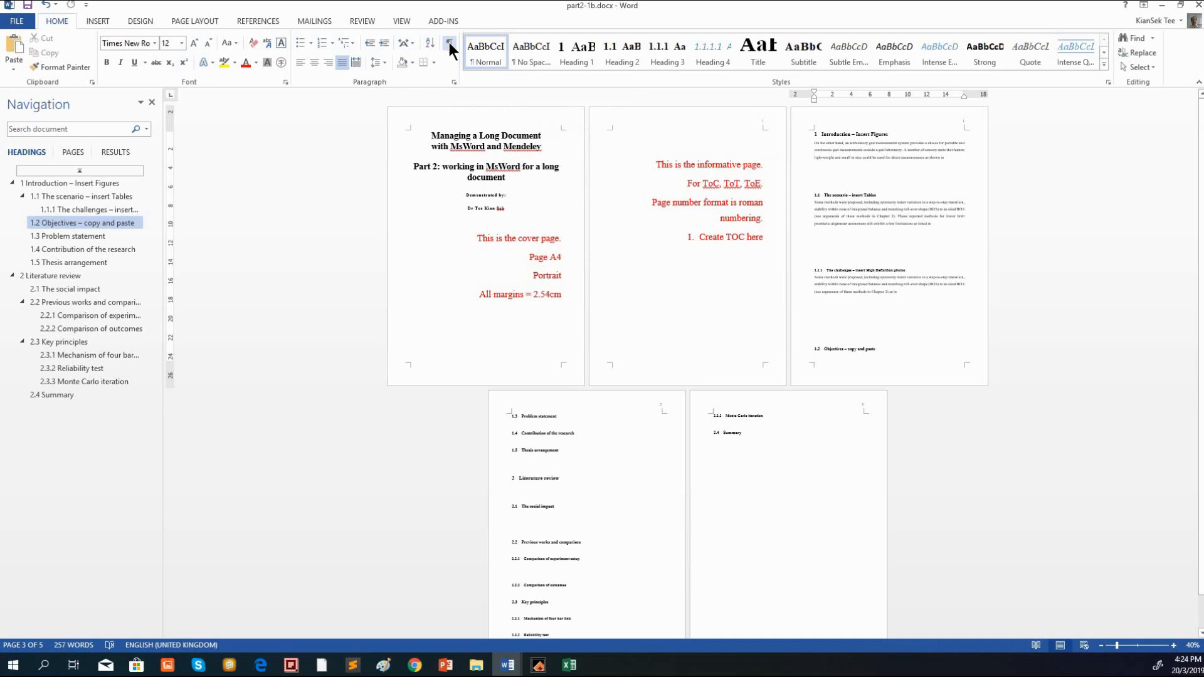
left_click(449, 43)
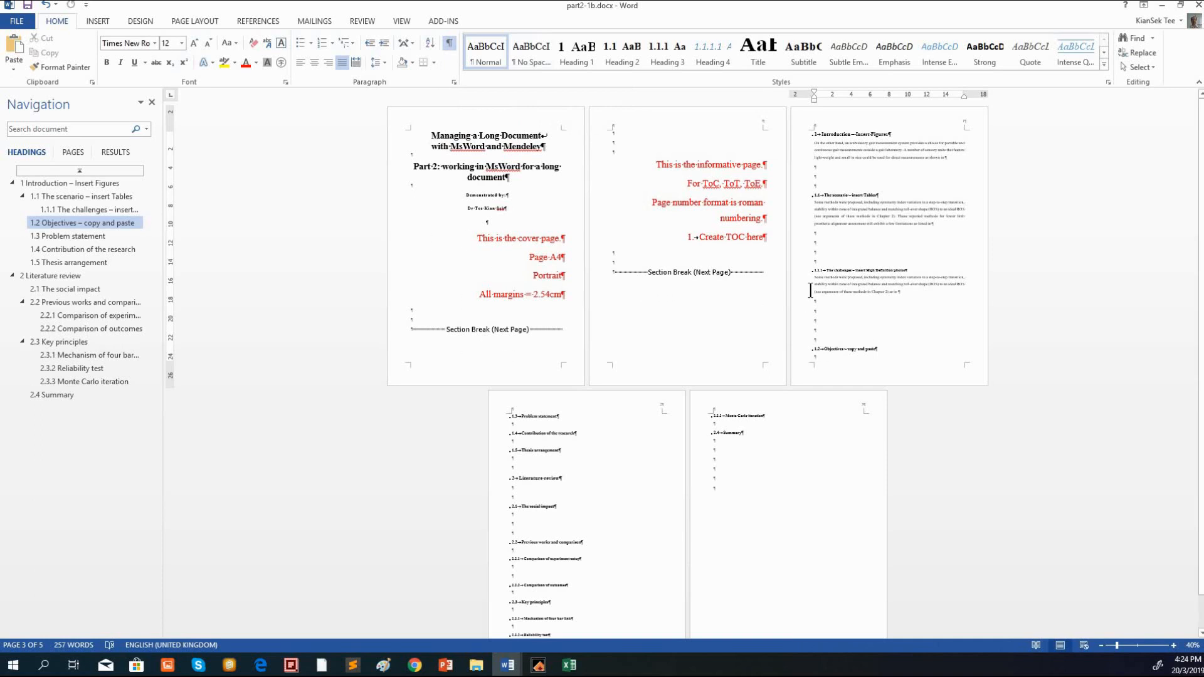
scroll(806, 291, "down", 1)
Create a new blank document and maximize its window
left_click(17, 21)
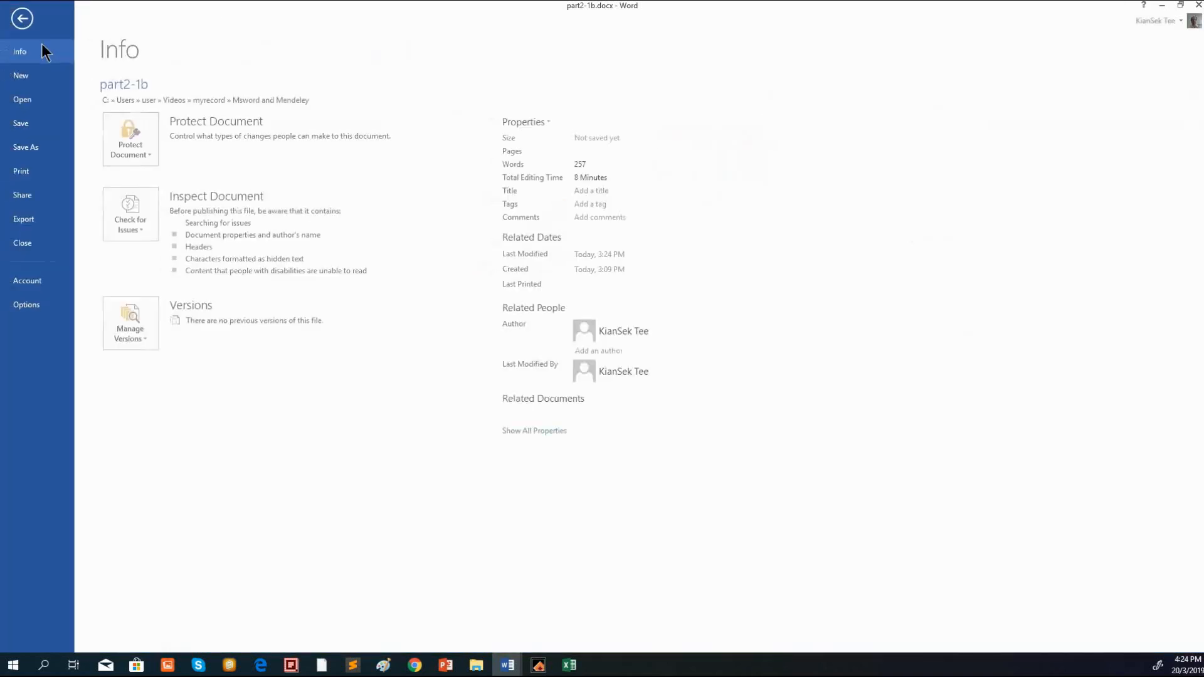
left_click(28, 76)
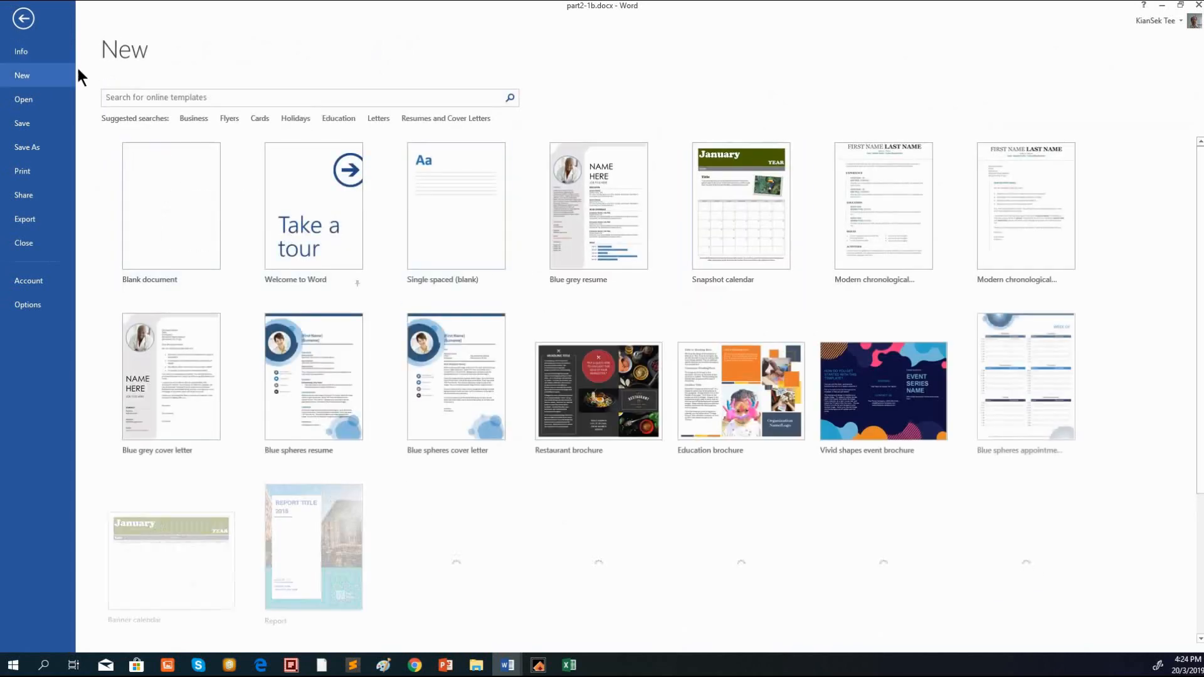
left_click(172, 205)
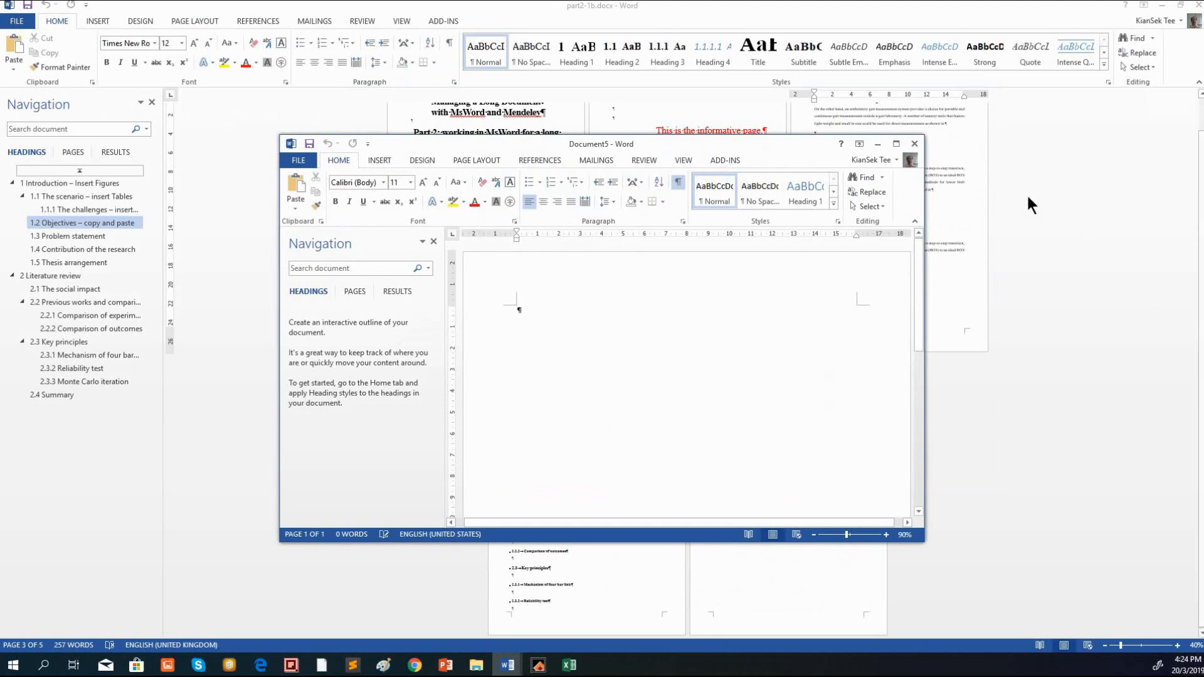
left_click(896, 144)
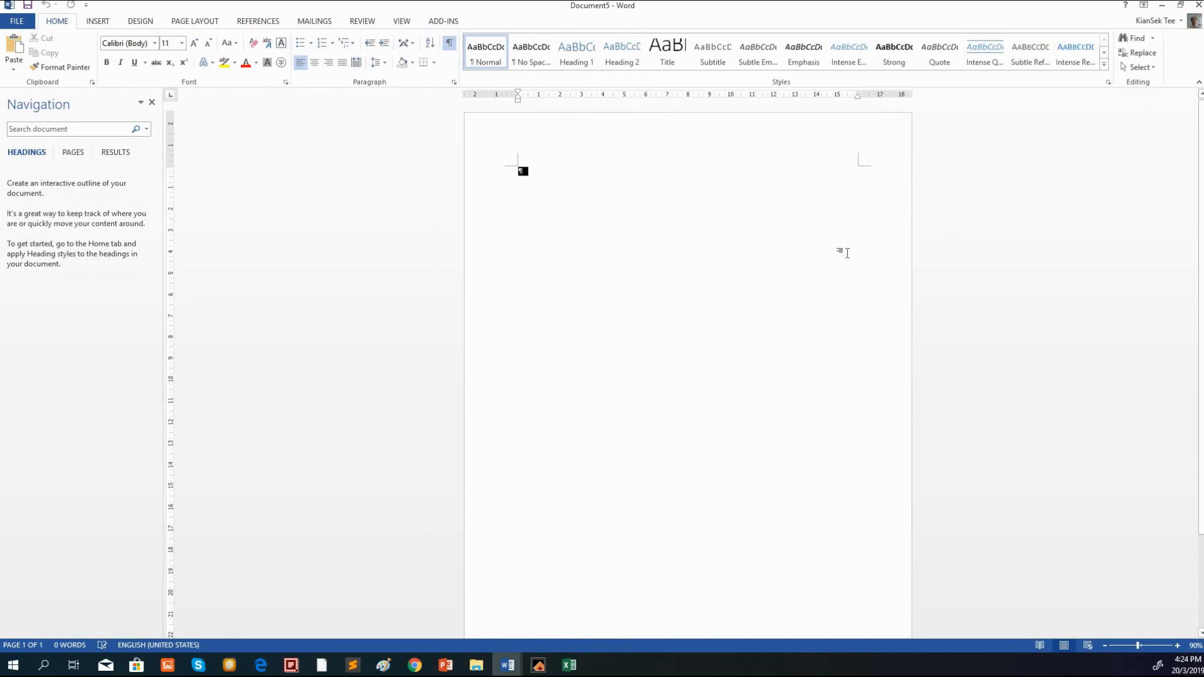
View the whole blank page and check the available paper sizes, including A4
left_click(405, 16)
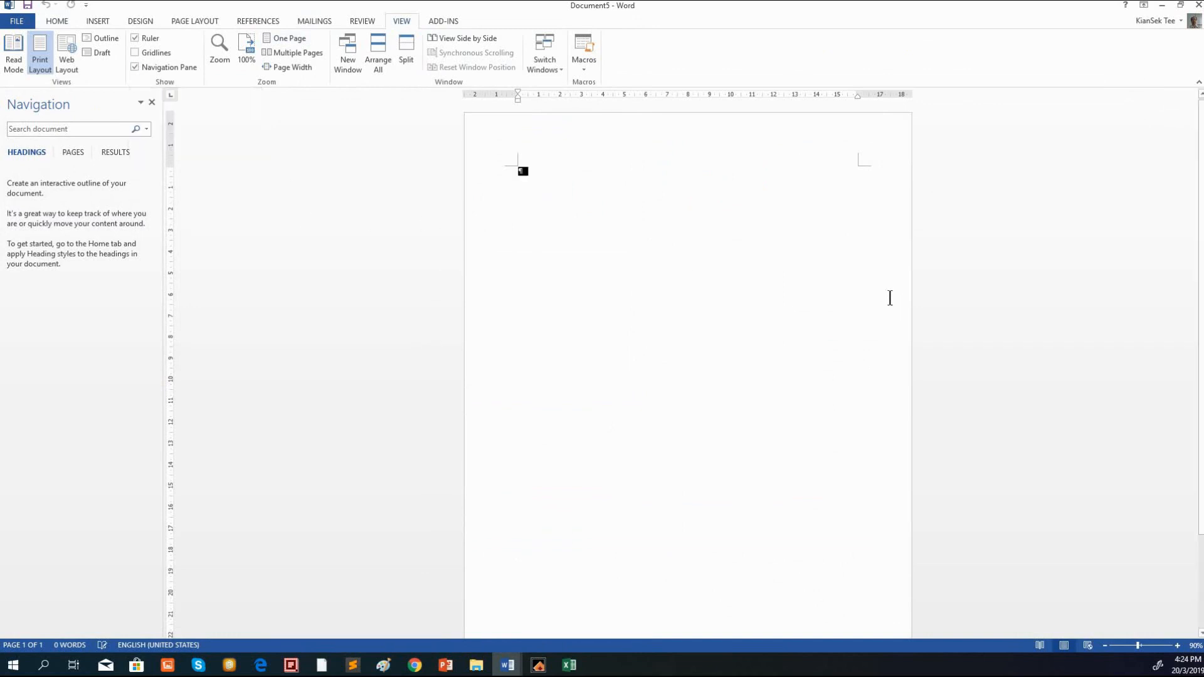
scroll(899, 290, "down", 2, "ctrl")
scroll(899, 290, "down", 2, "ctrl")
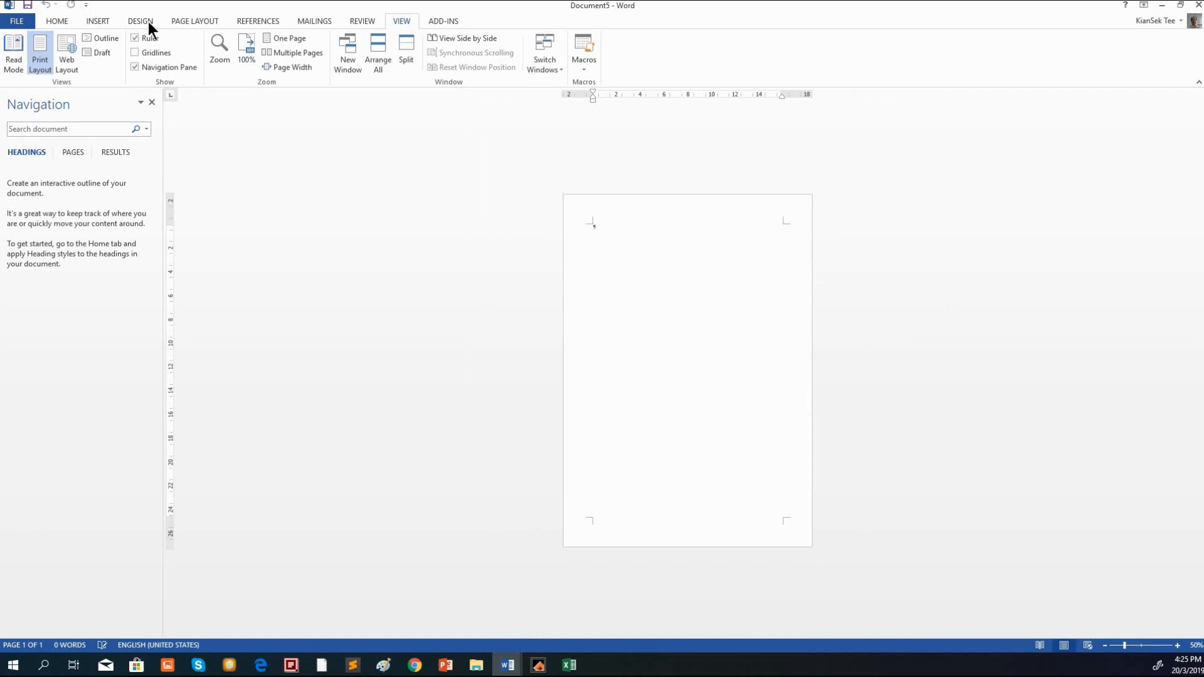
left_click(209, 22)
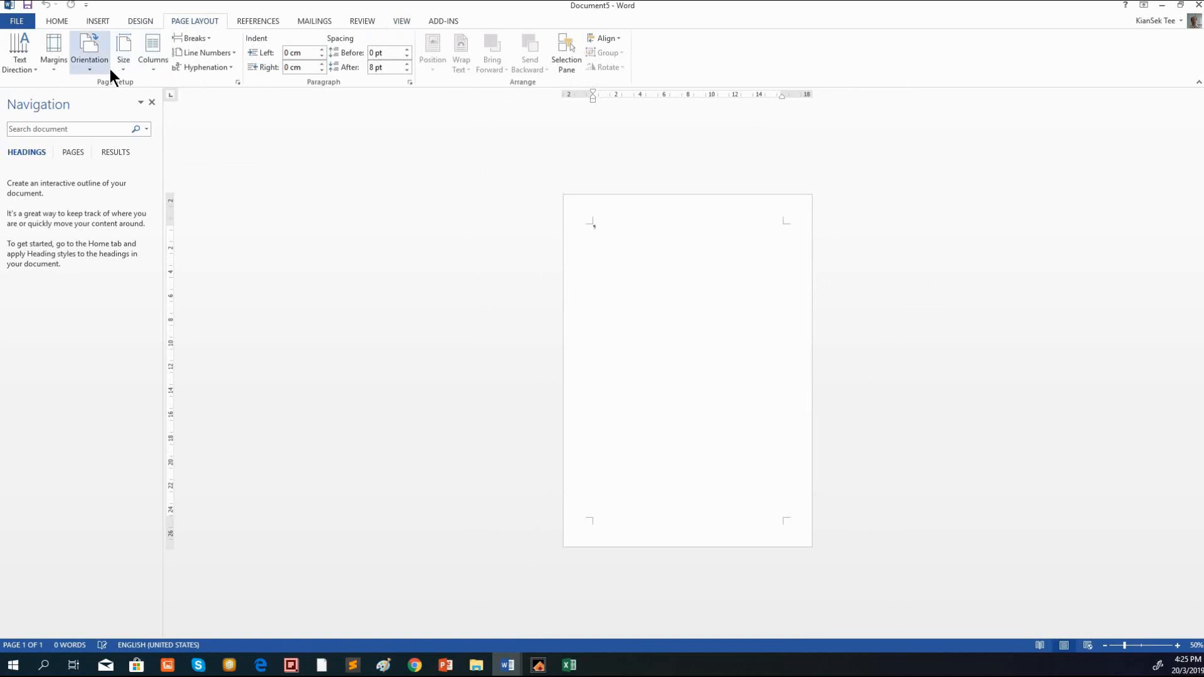
left_click(123, 73)
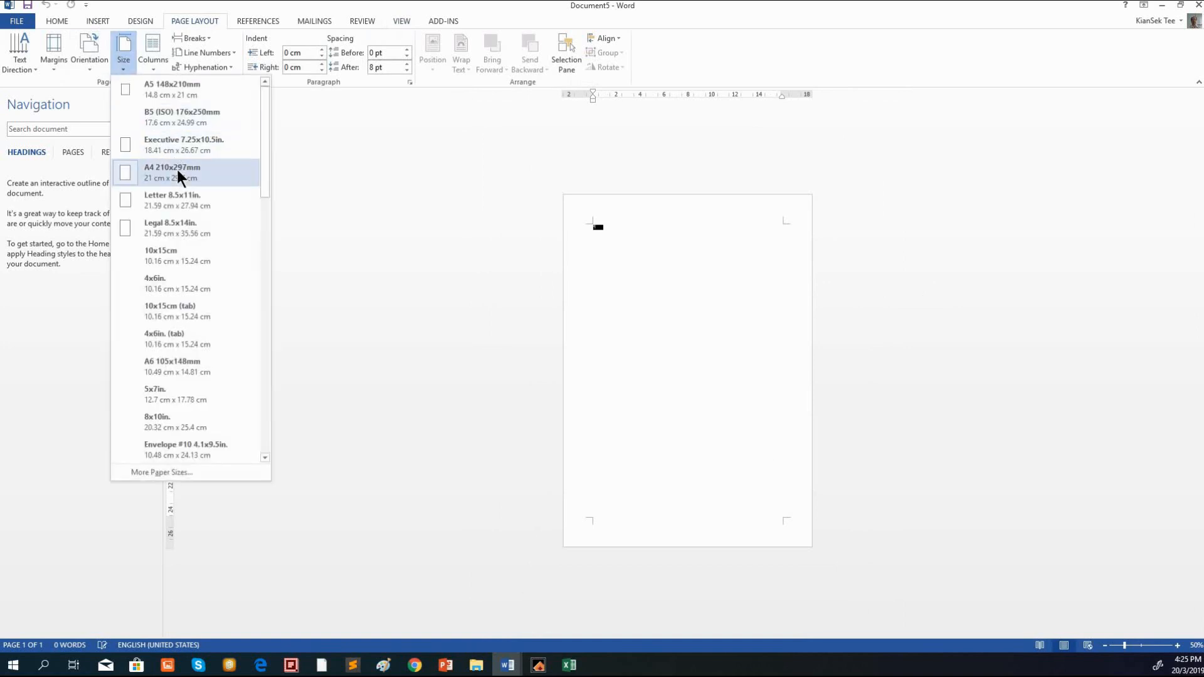
Set the whole document's left margin to 4 cm with custom margins, and check the page orientation options
left_click(55, 72)
left_click(108, 343)
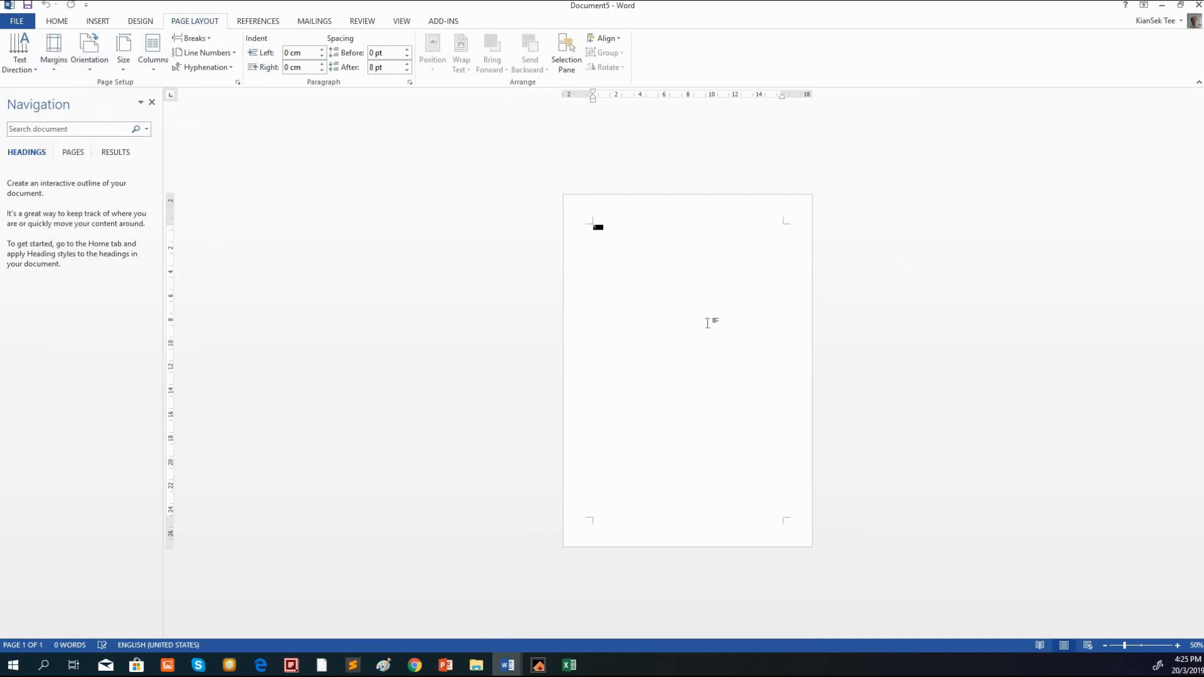
left_click(707, 322)
left_click(54, 65)
left_click(106, 339)
left_click(49, 69)
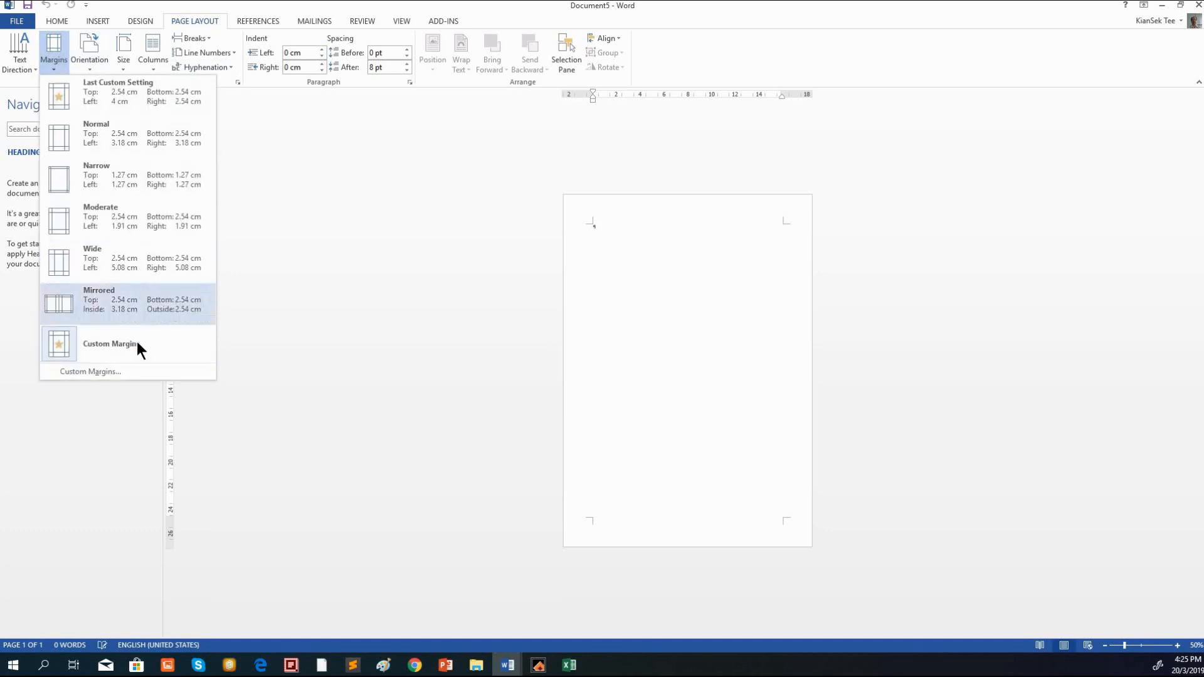
left_click(138, 372)
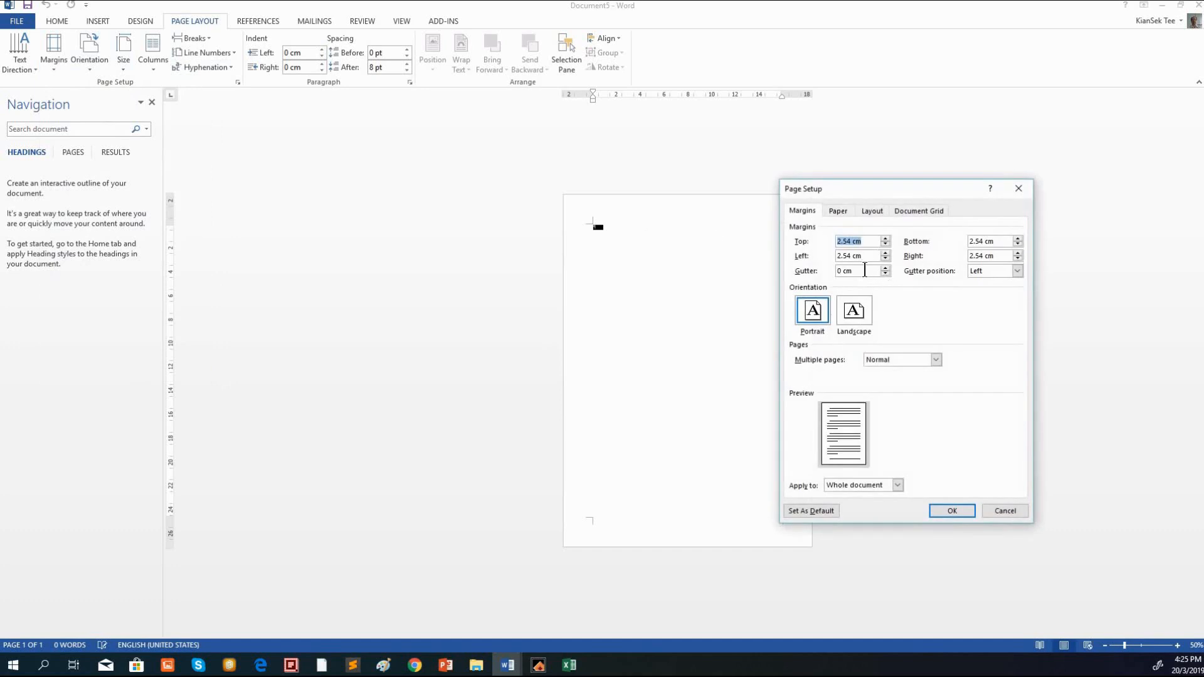
left_click(866, 256)
left_click_drag(865, 255, 830, 256)
type("4")
left_click(954, 511)
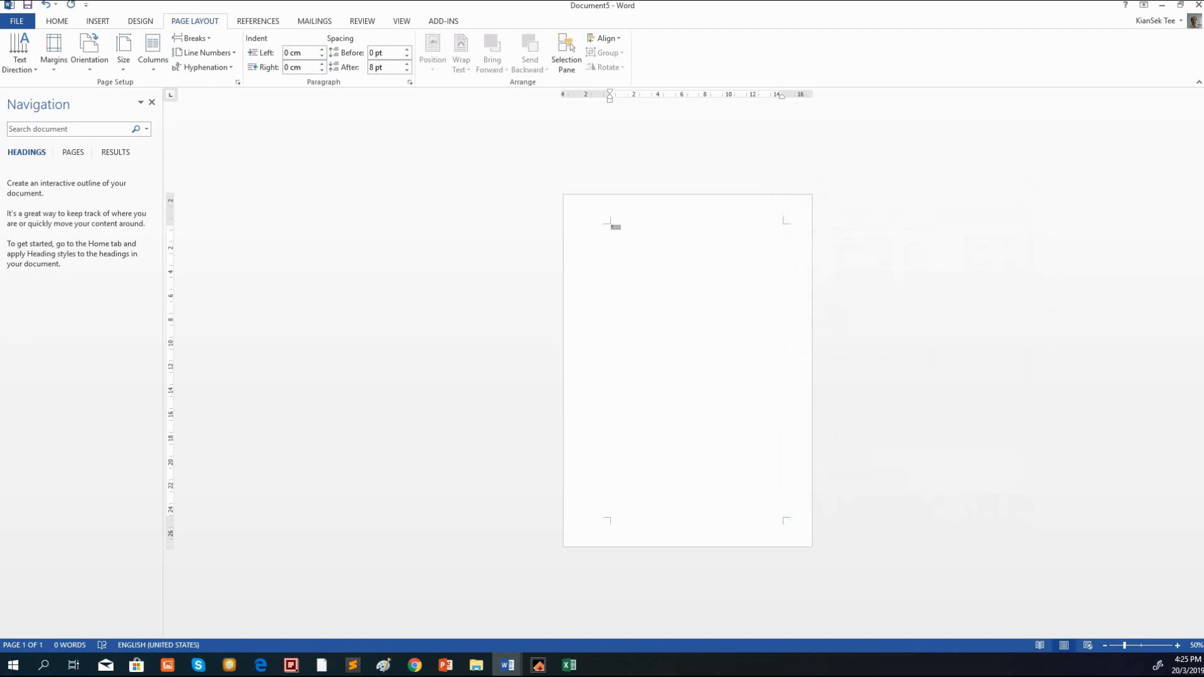
left_click(84, 69)
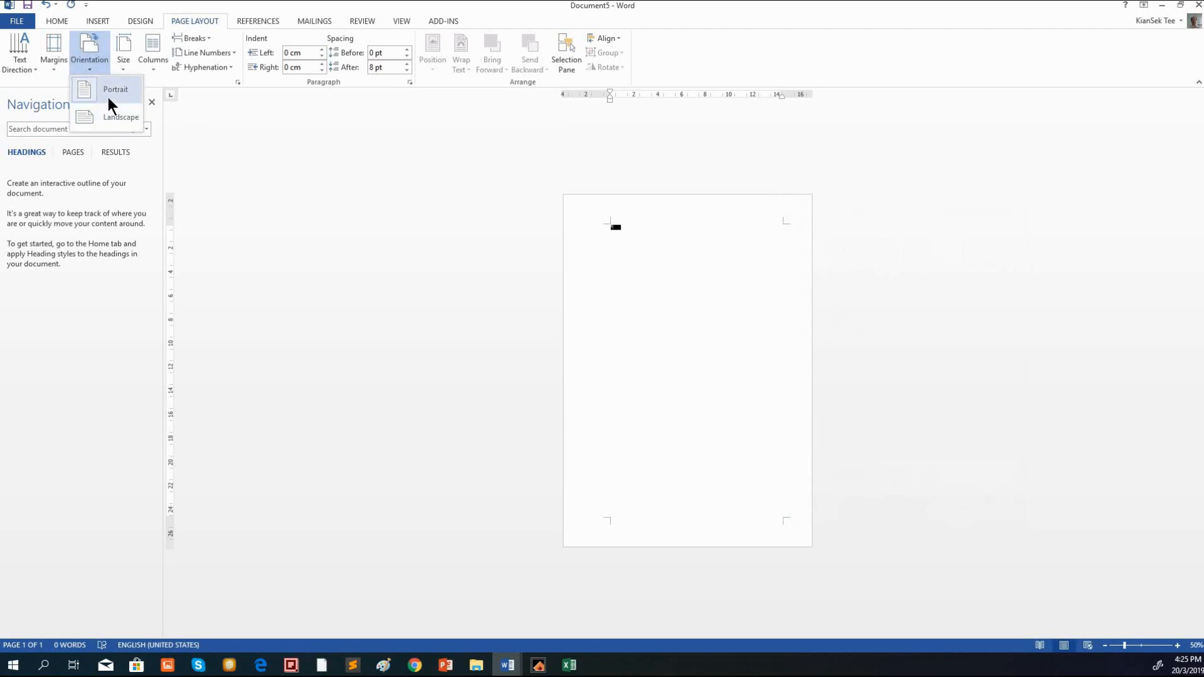
left_click(727, 303)
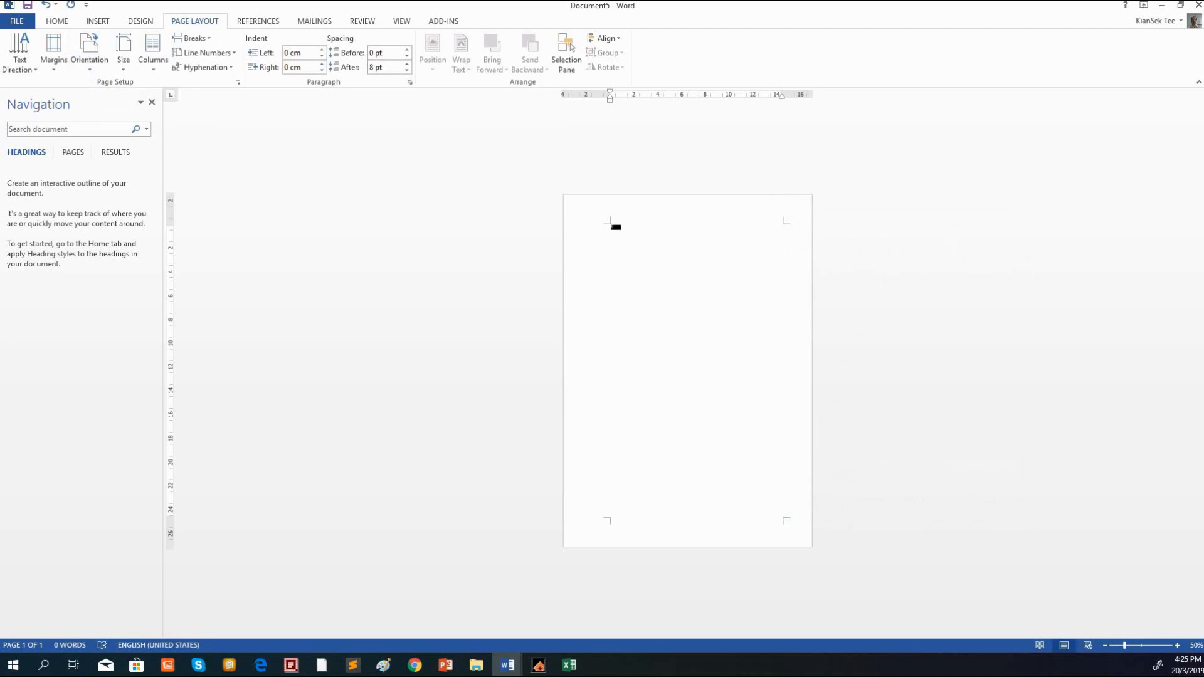
Split the document into three sections by inserting two Next Page section breaks, each preceded by empty paragraphs
key("Delete")
key("Return")
key("Return")
left_click(208, 41)
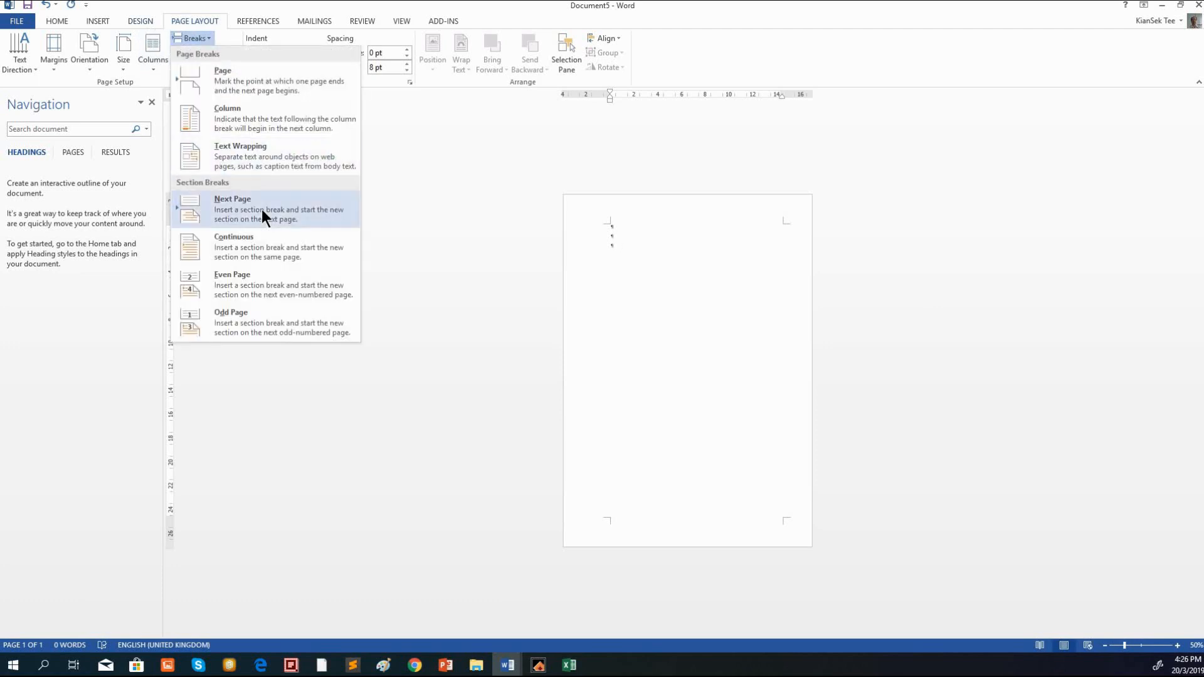
left_click(262, 209)
key("Return")
key("Return")
left_click(205, 39)
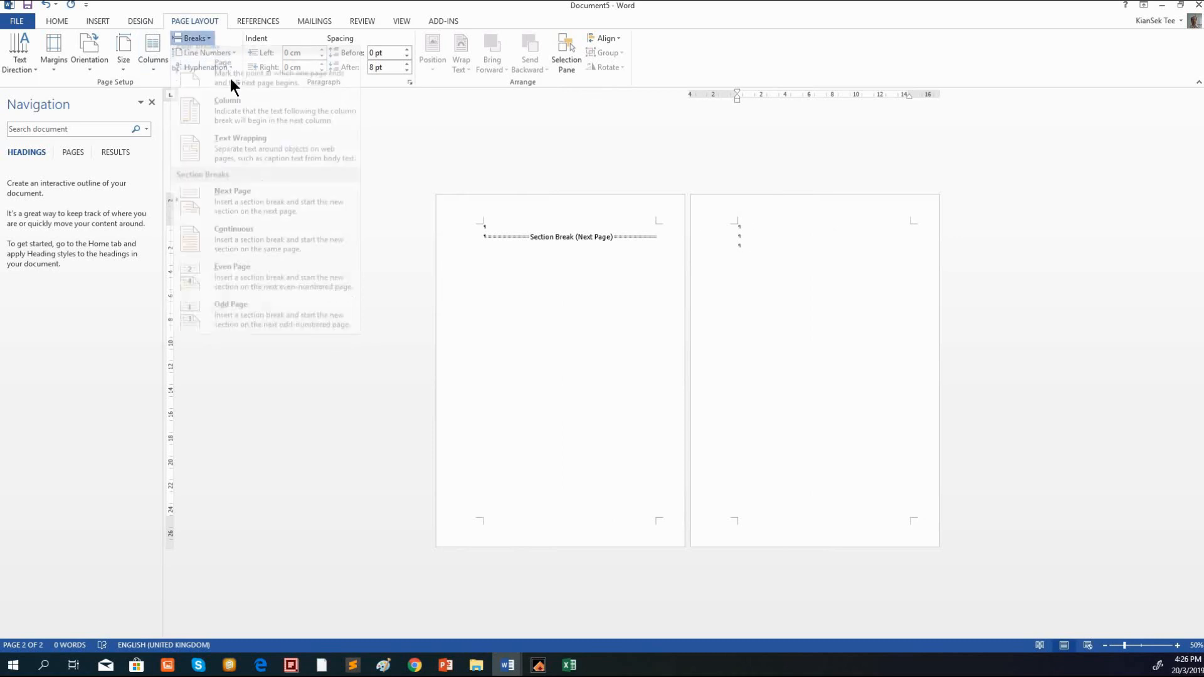
left_click(269, 210)
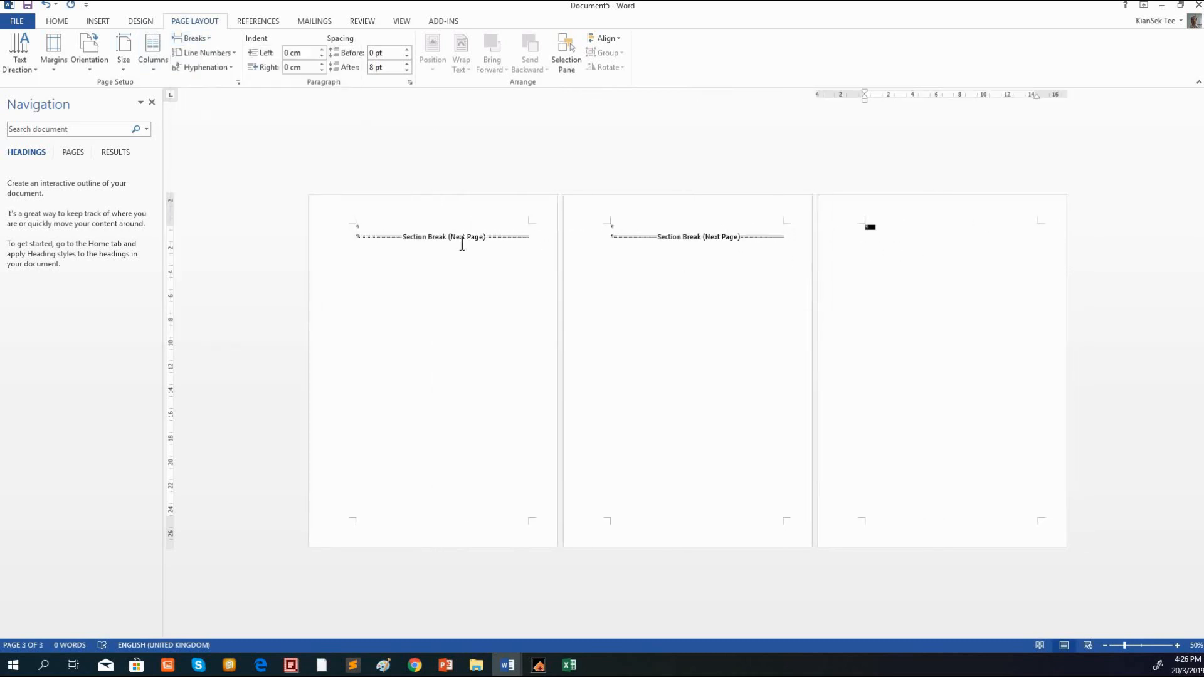
Add the heading "Cover page" in the Title style on the first page
left_click(391, 231)
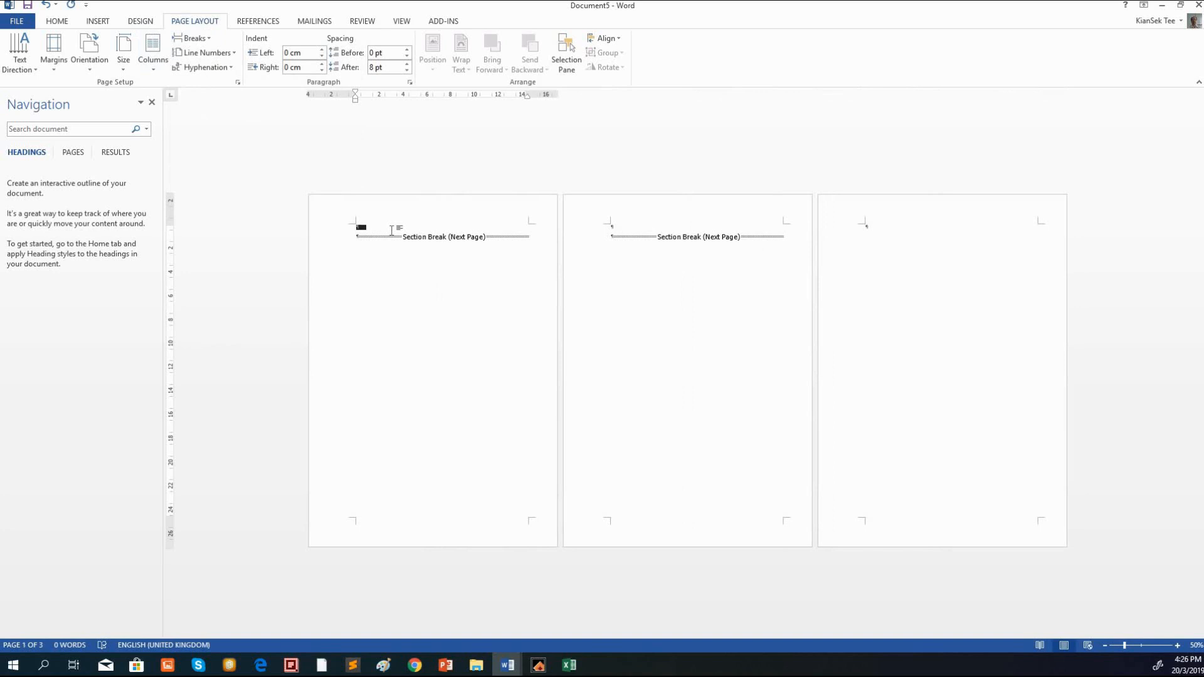
left_click(63, 17)
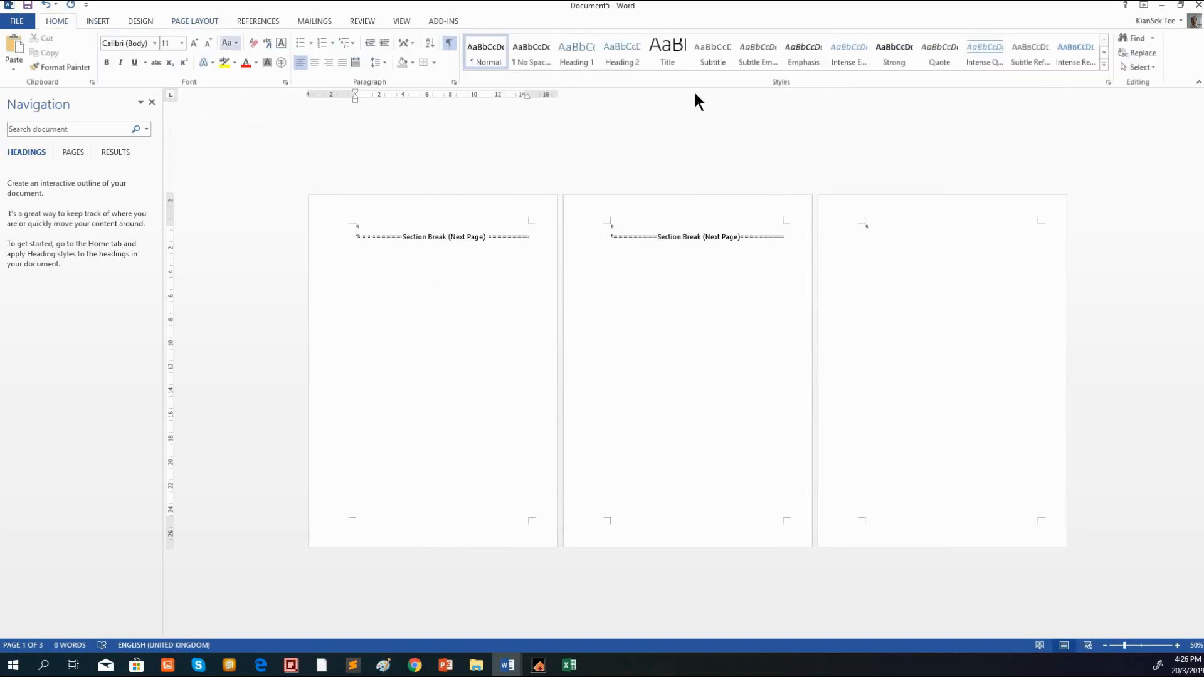
left_click(671, 55)
type("Cover ")
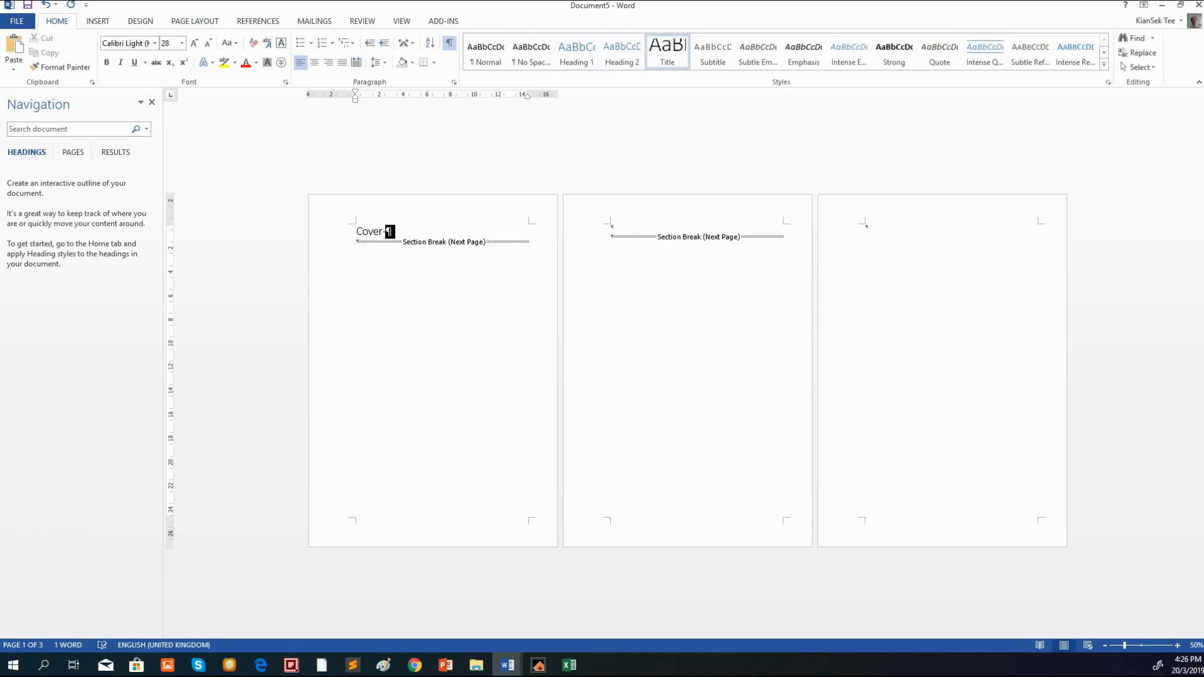
type("page")
Add the heading "Informative page" on the second page and apply the Title style
left_click(645, 232)
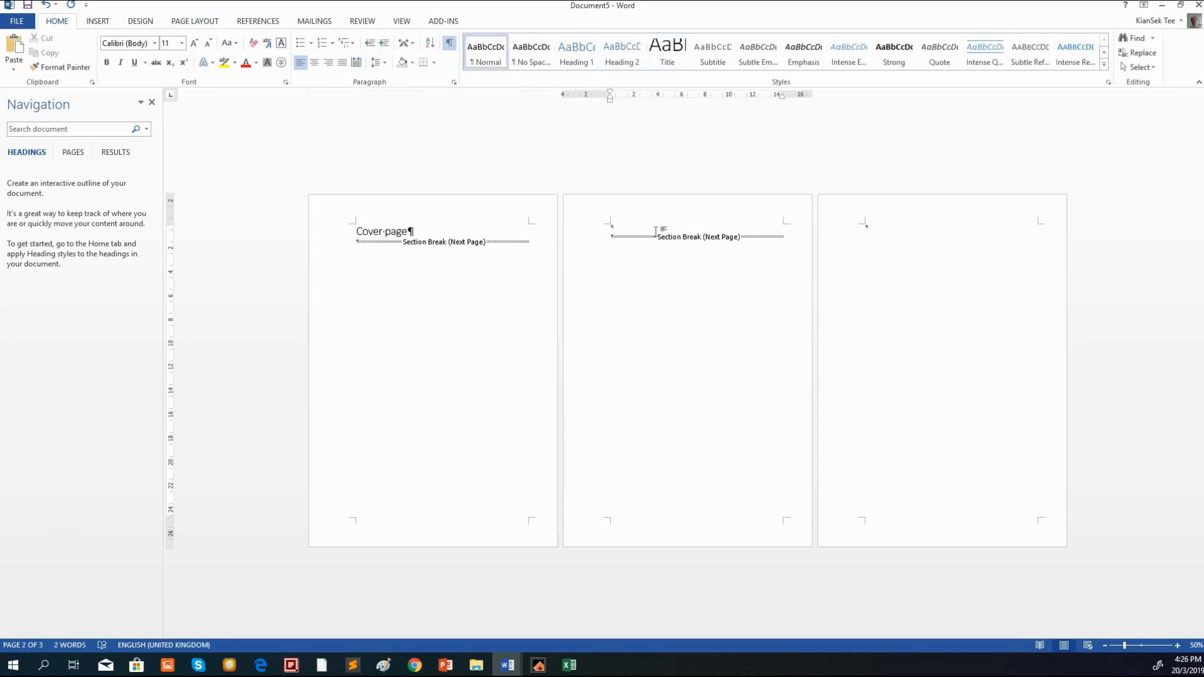
type("Informative page")
left_click(675, 54)
Add the heading "Main Text area" in the Title style on the third page
left_click(880, 228)
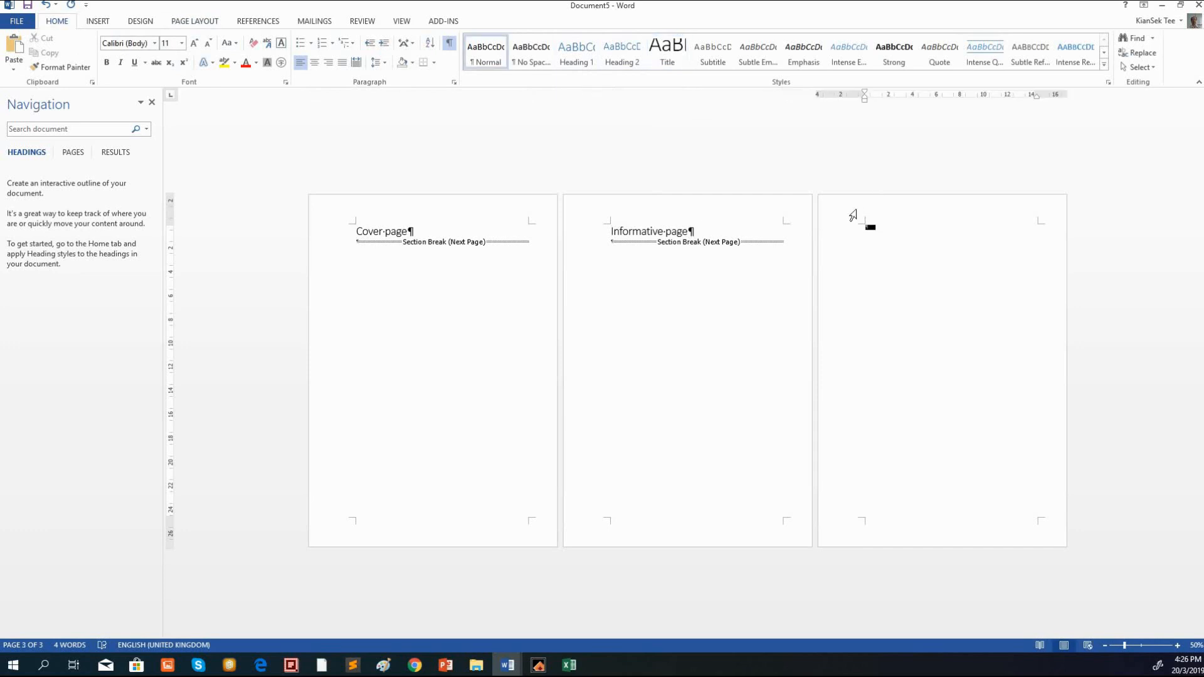
type("Maintenance")
left_click(682, 51)
mouse_move(902, 232)
left_mouse_down()
mouse_move(889, 232)
mouse_move(903, 232)
left_mouse_up()
left_click(890, 231)
left_click(908, 232)
key("BackSpace")
type("Te")
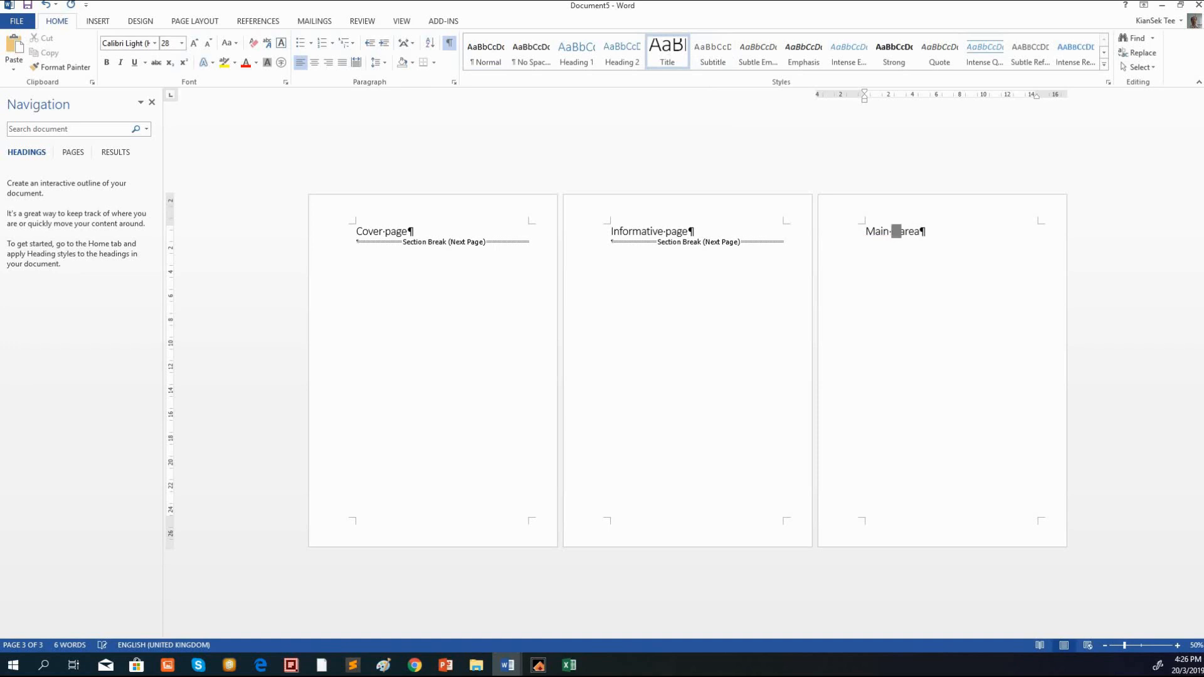
type("xt")
key("Delete")
key("End")
Unlink the headers of section 2 and section 3 from their previous sections
double_click(714, 213)
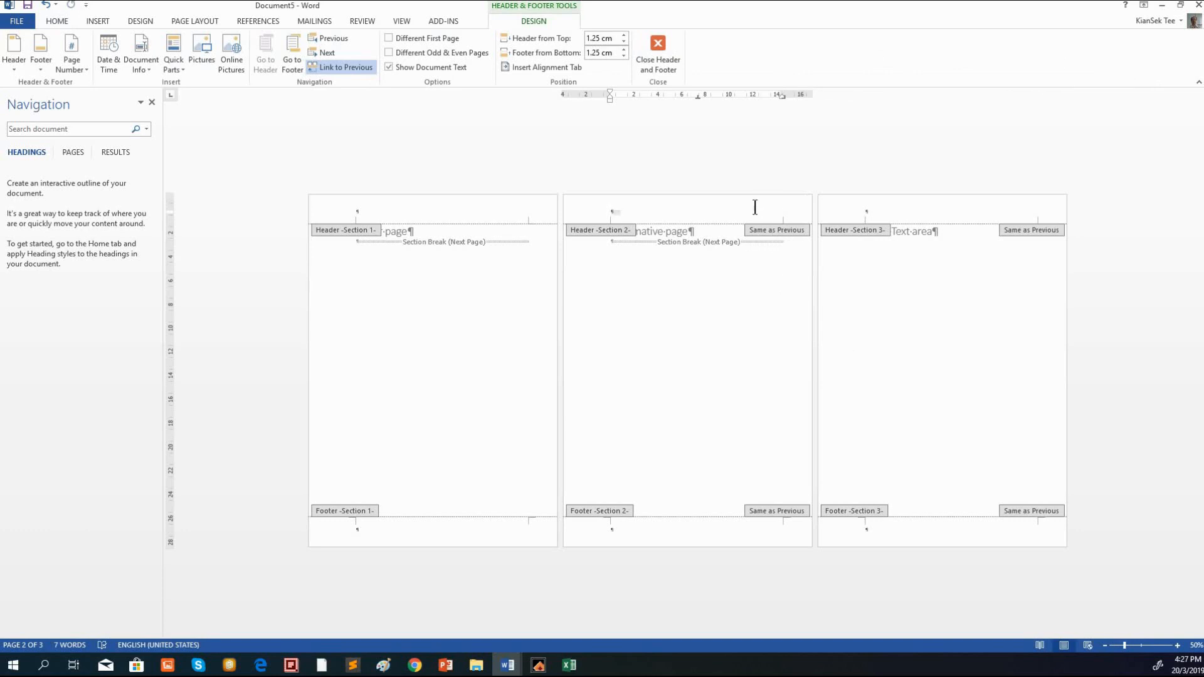
left_click(345, 66)
left_click(994, 214)
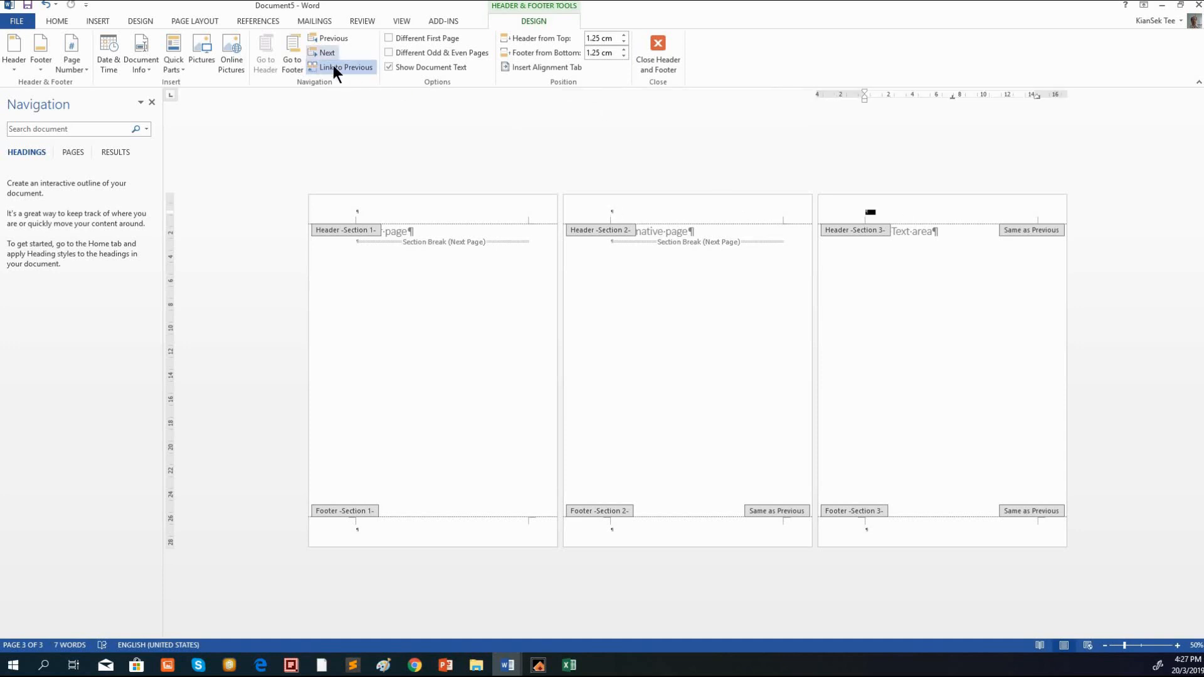
left_click(351, 69)
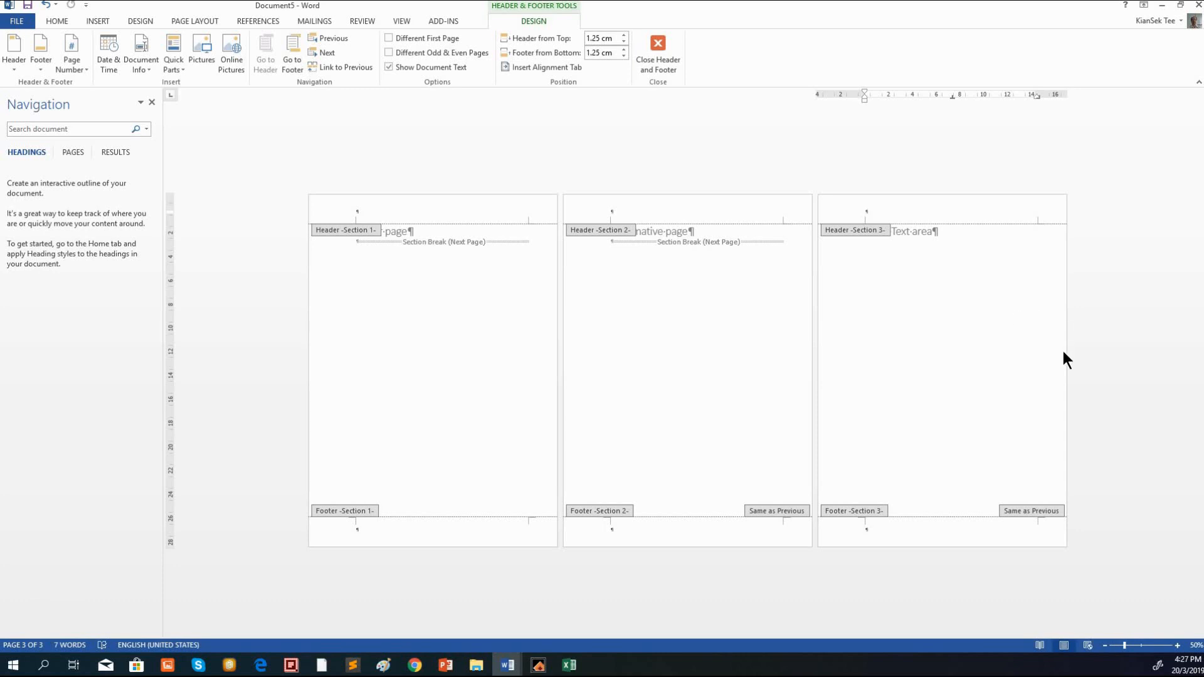
Insert a Plain Number 3 page number in the header of section 2
left_click(620, 212)
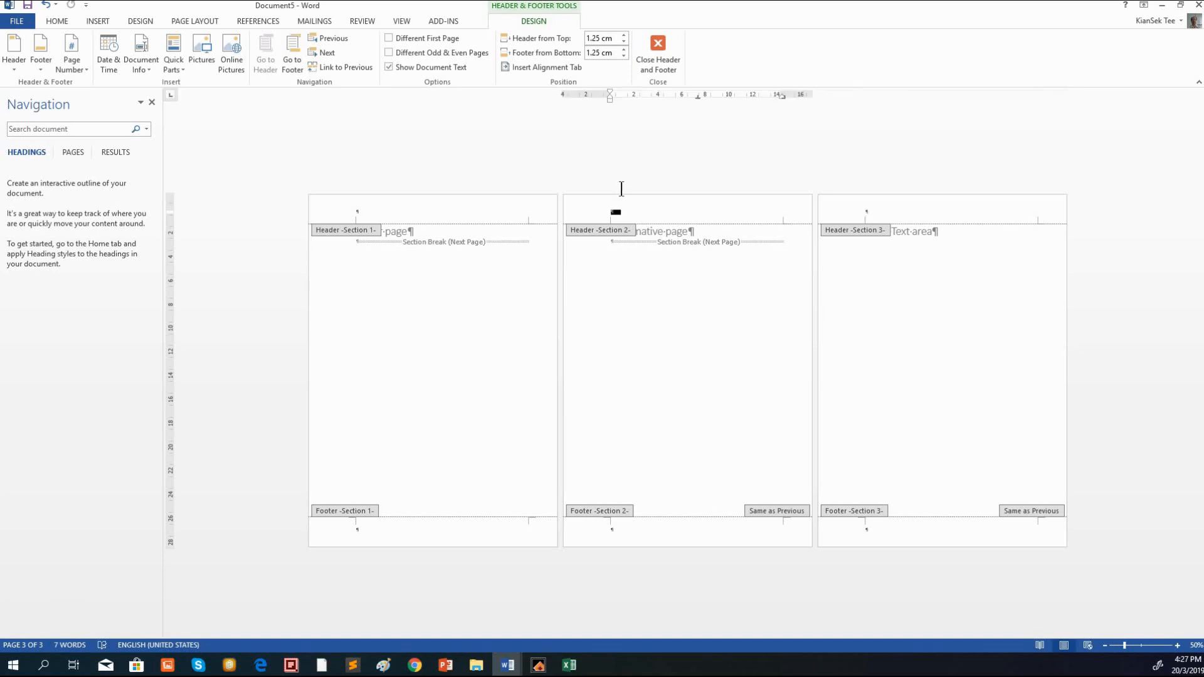
left_click(77, 62)
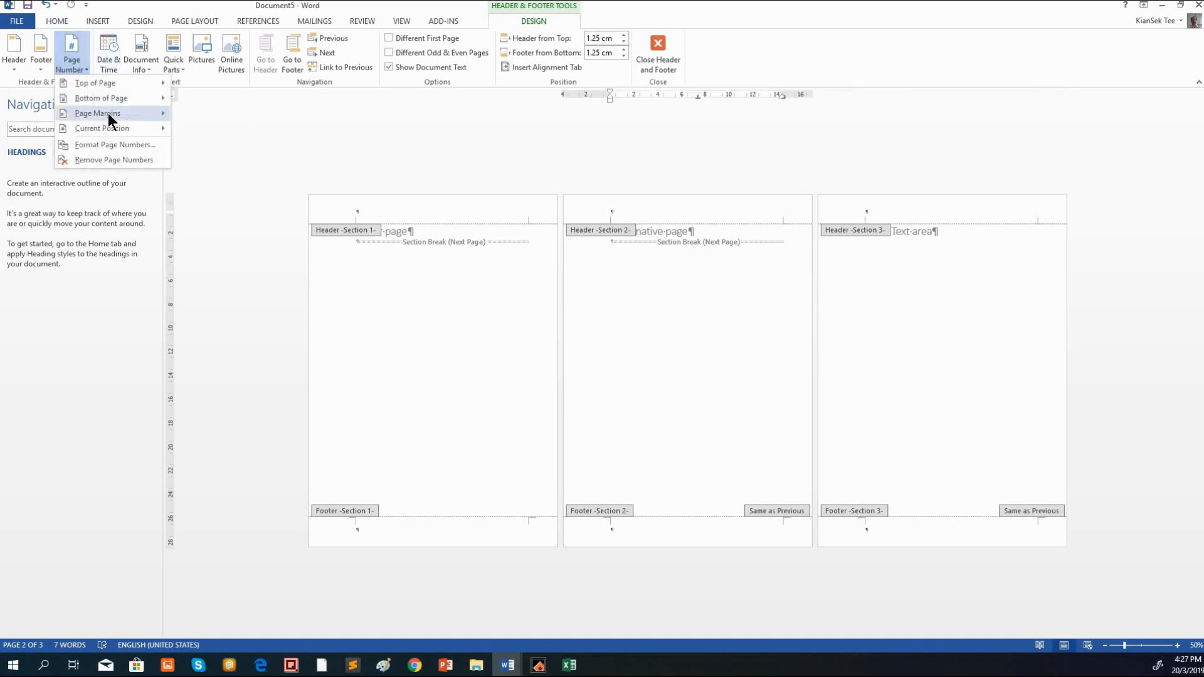
mouse_move(118, 85)
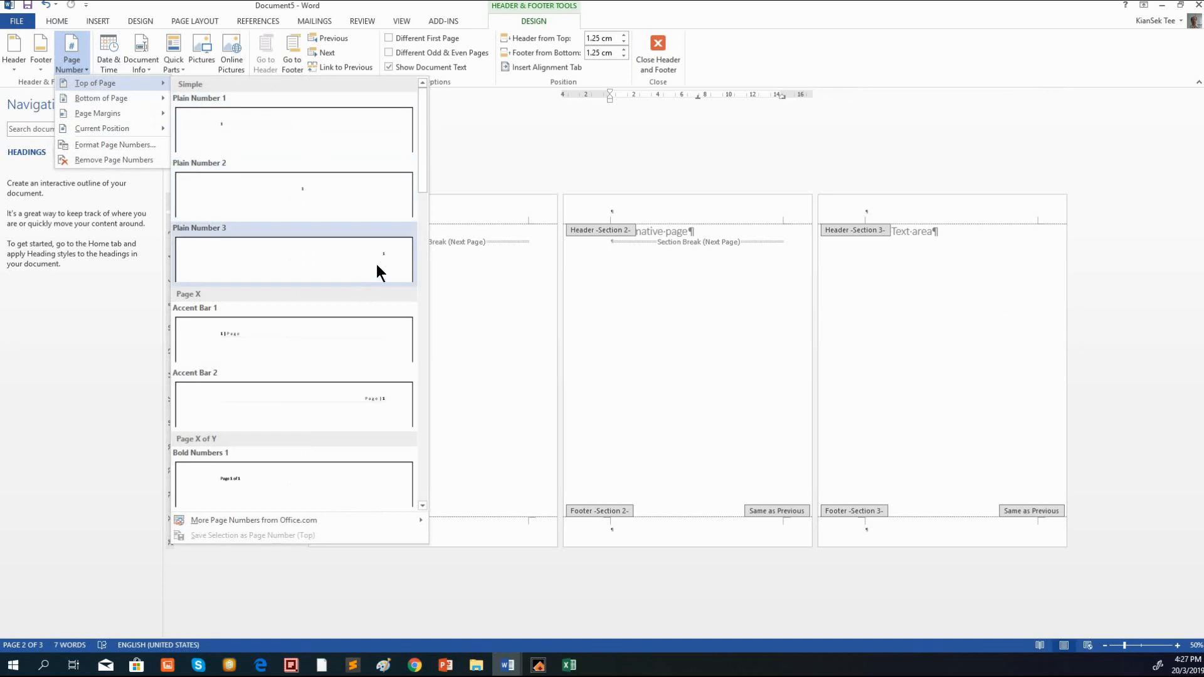
left_click(381, 261)
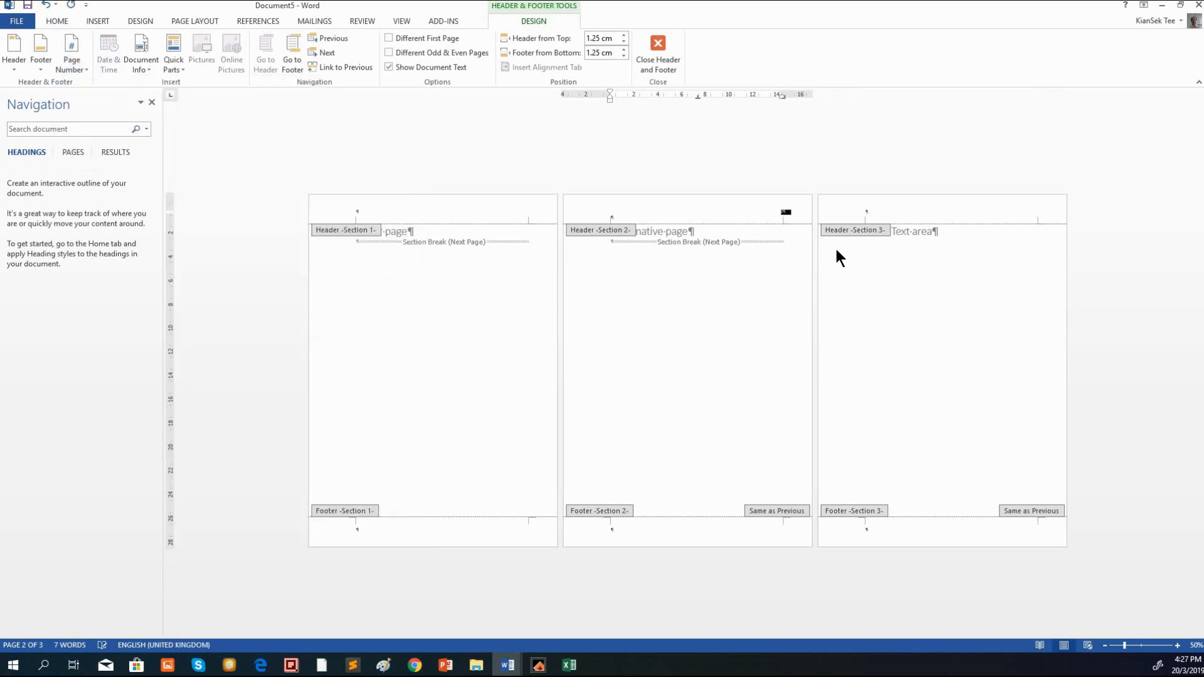
Format the section 2 header page number as lowercase Roman numerals (i, ii, iii), starting at the first number
left_click_drag(797, 218, 799, 211)
scroll(798, 208, "up", 5)
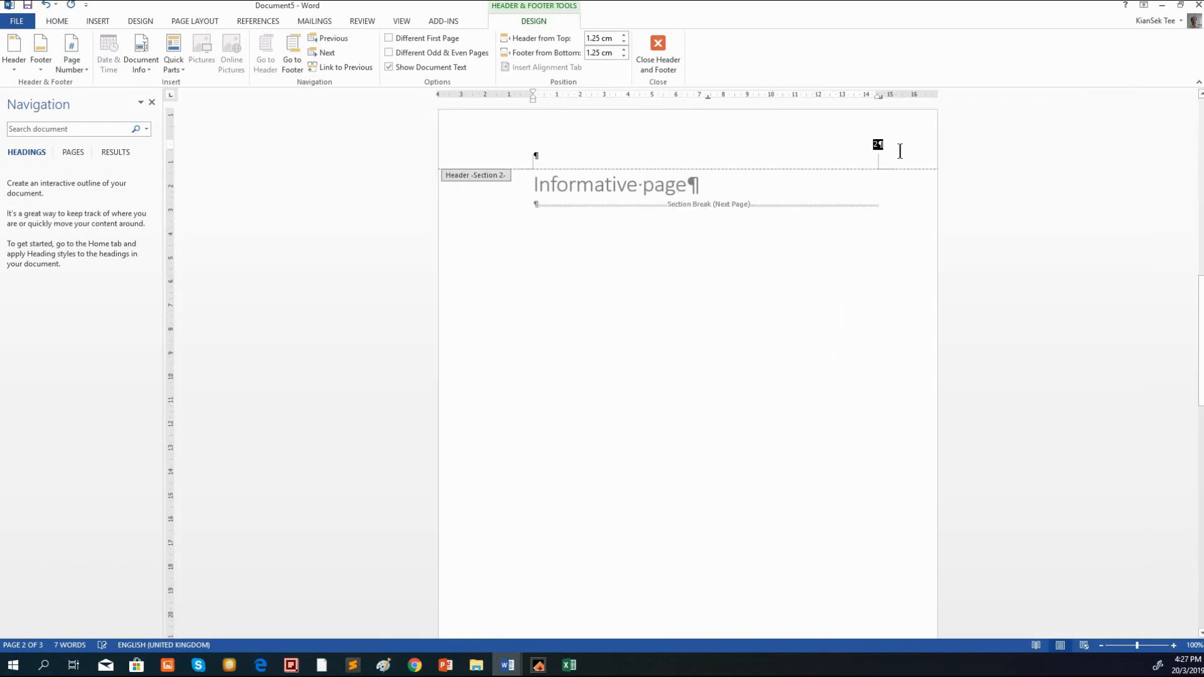
right_click(877, 144)
left_click(933, 262)
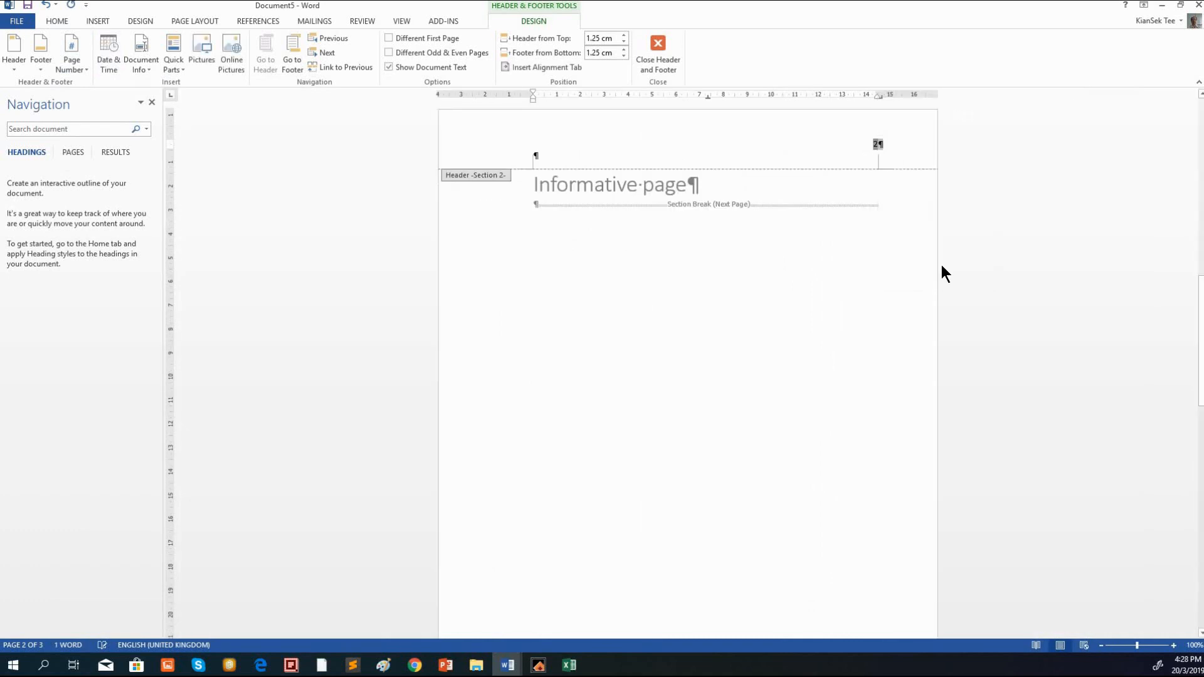
left_click(609, 365)
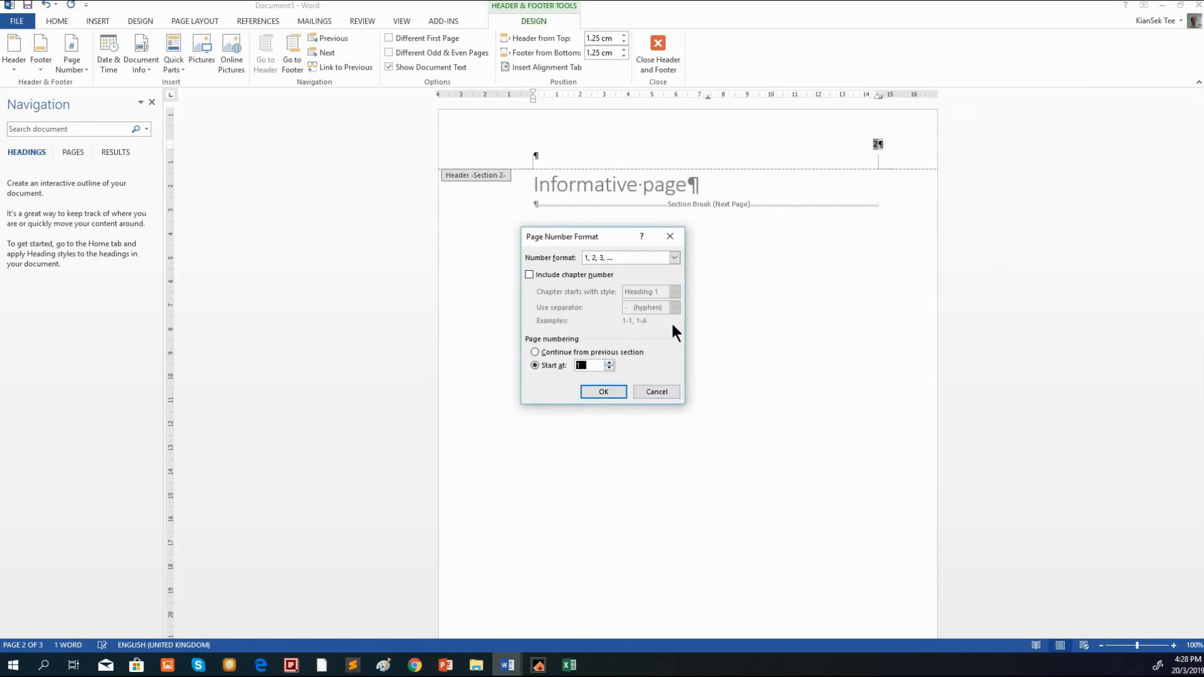
left_click(673, 258)
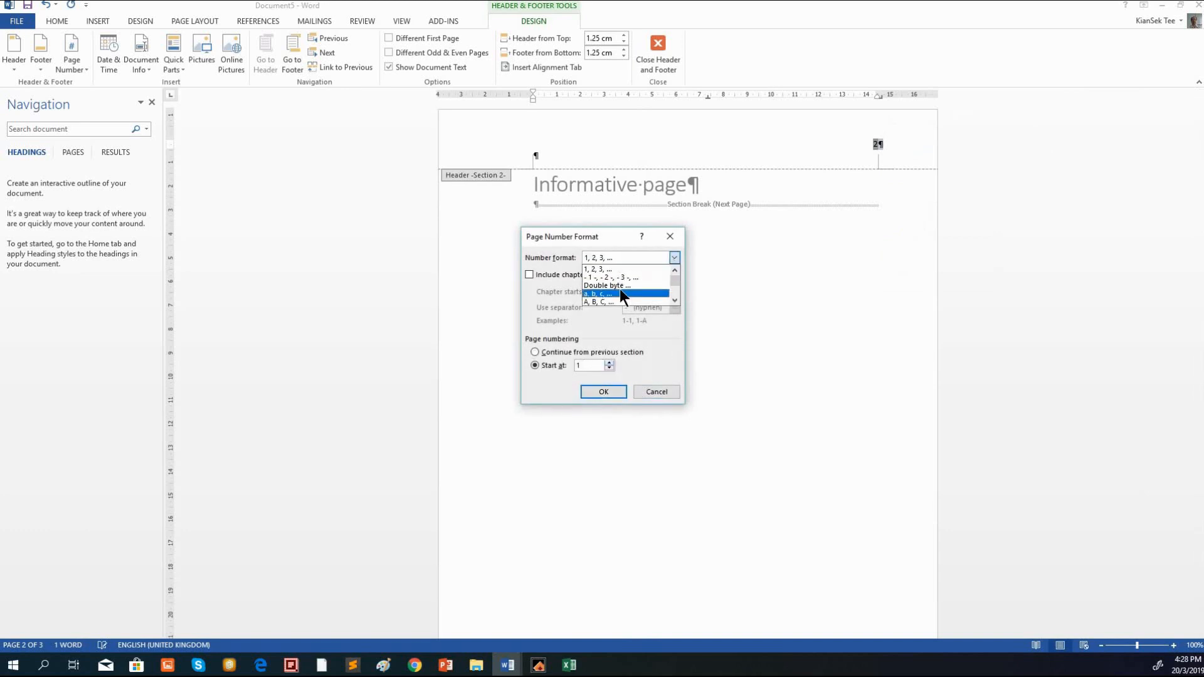
left_click(610, 301)
left_click(609, 392)
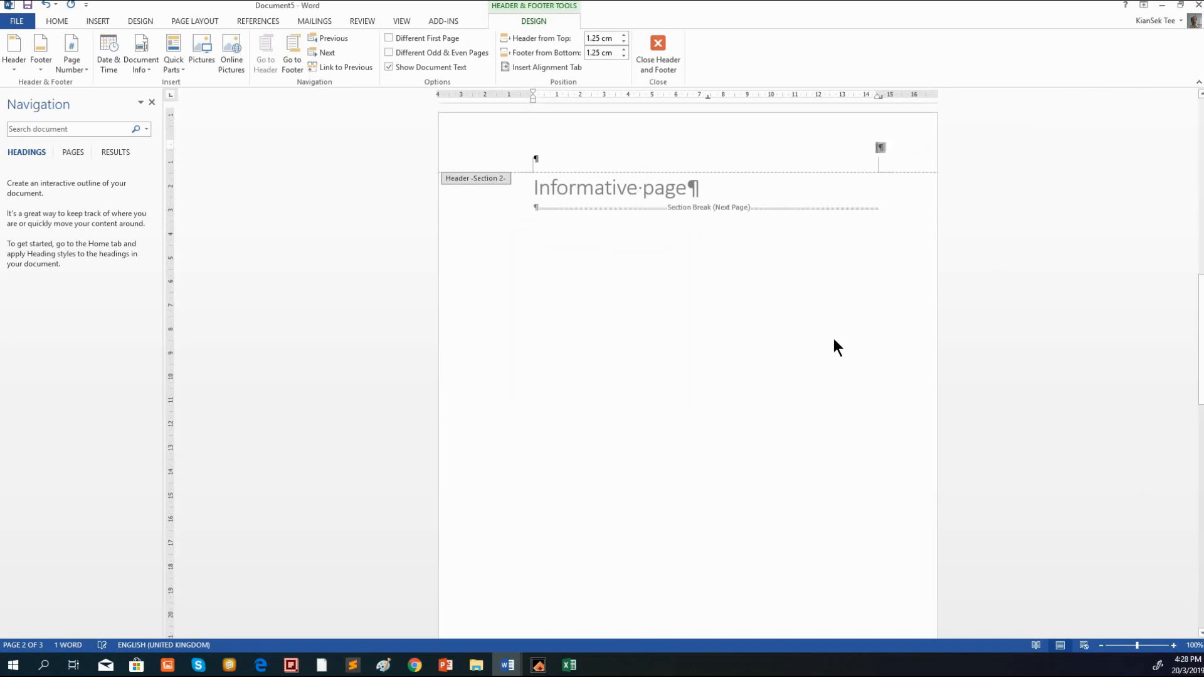
Insert a Plain Number 3 page number at the top of the page in the header of section 3
scroll(1004, 306, "down", 7, "ctrl")
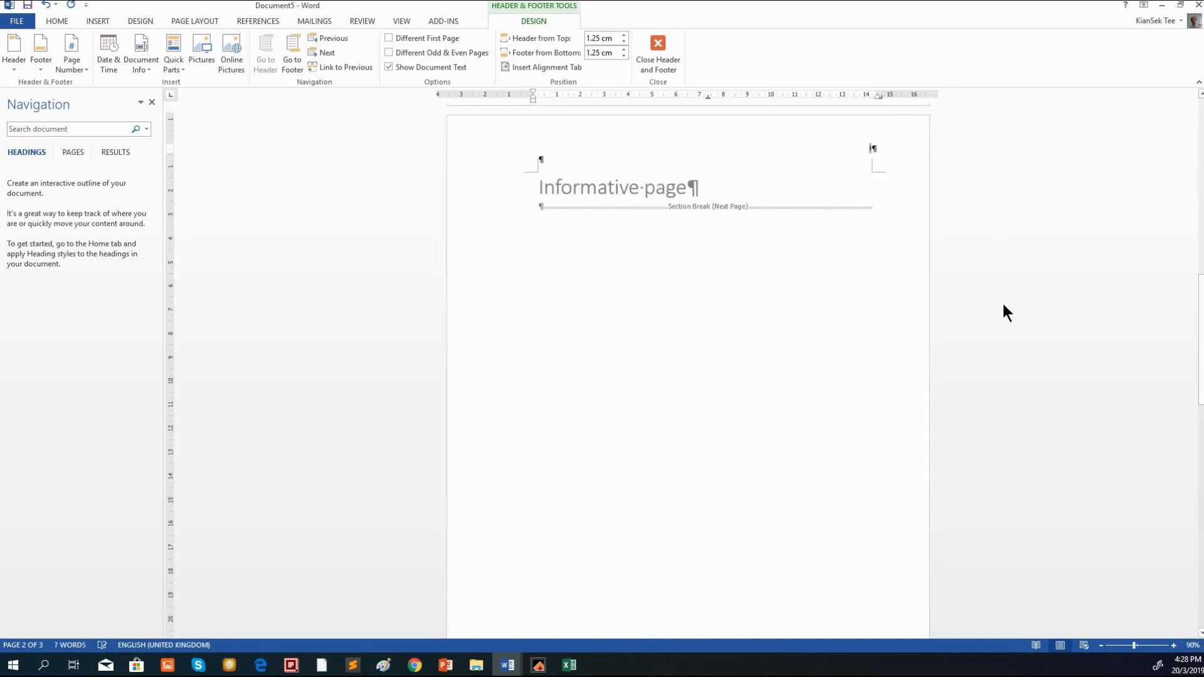
scroll(983, 304, "up", 3, "ctrl")
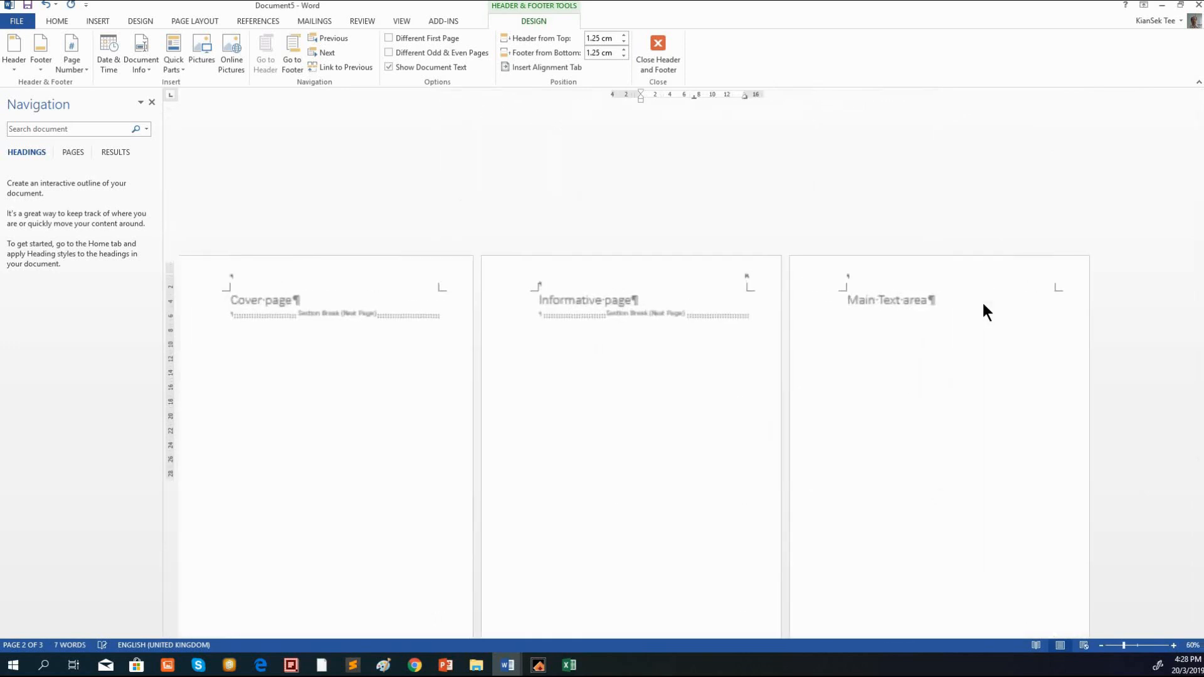
left_click(1113, 180)
left_click(73, 65)
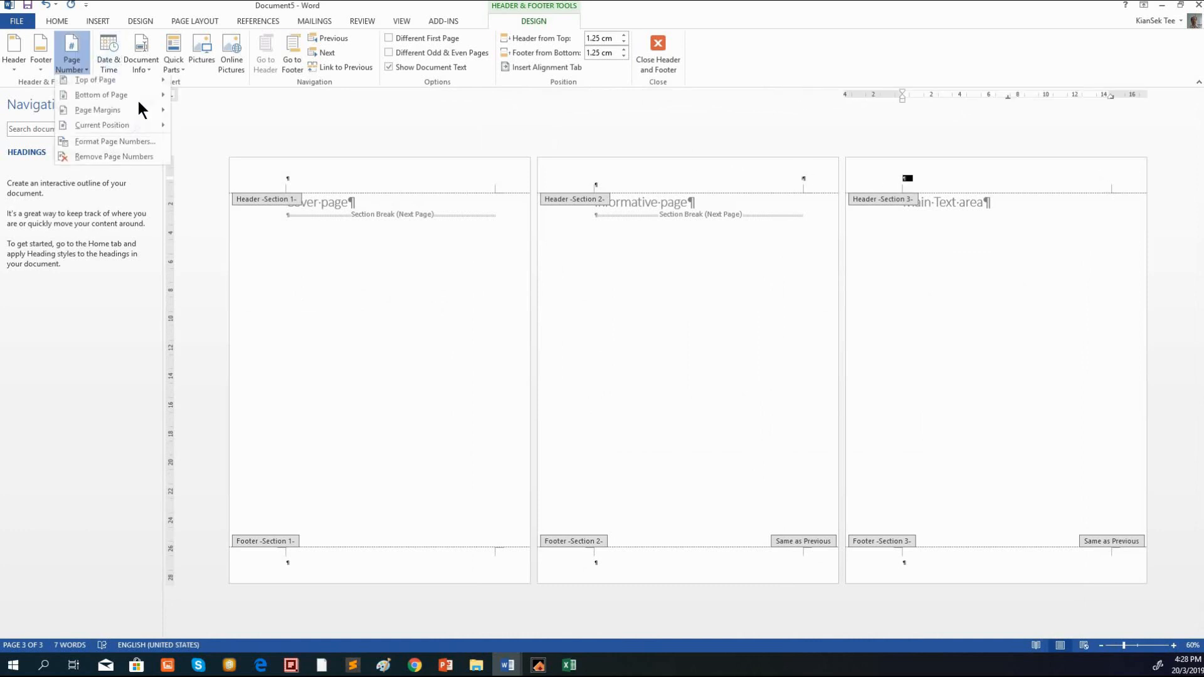
mouse_move(138, 83)
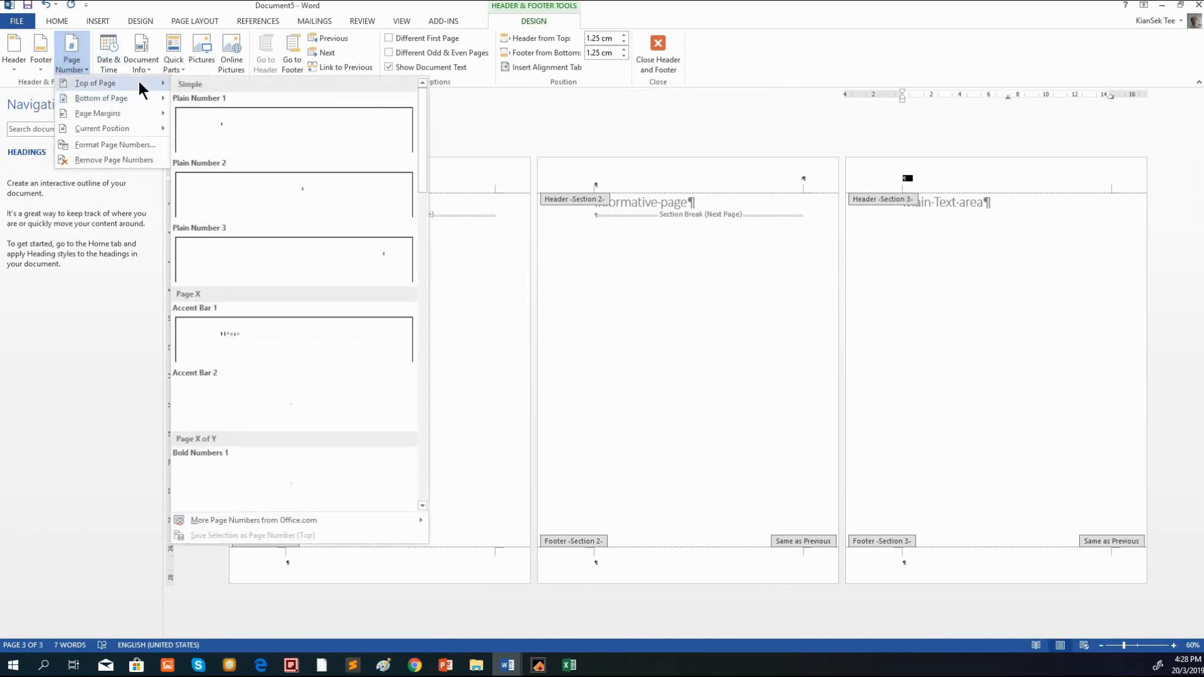
left_click(391, 254)
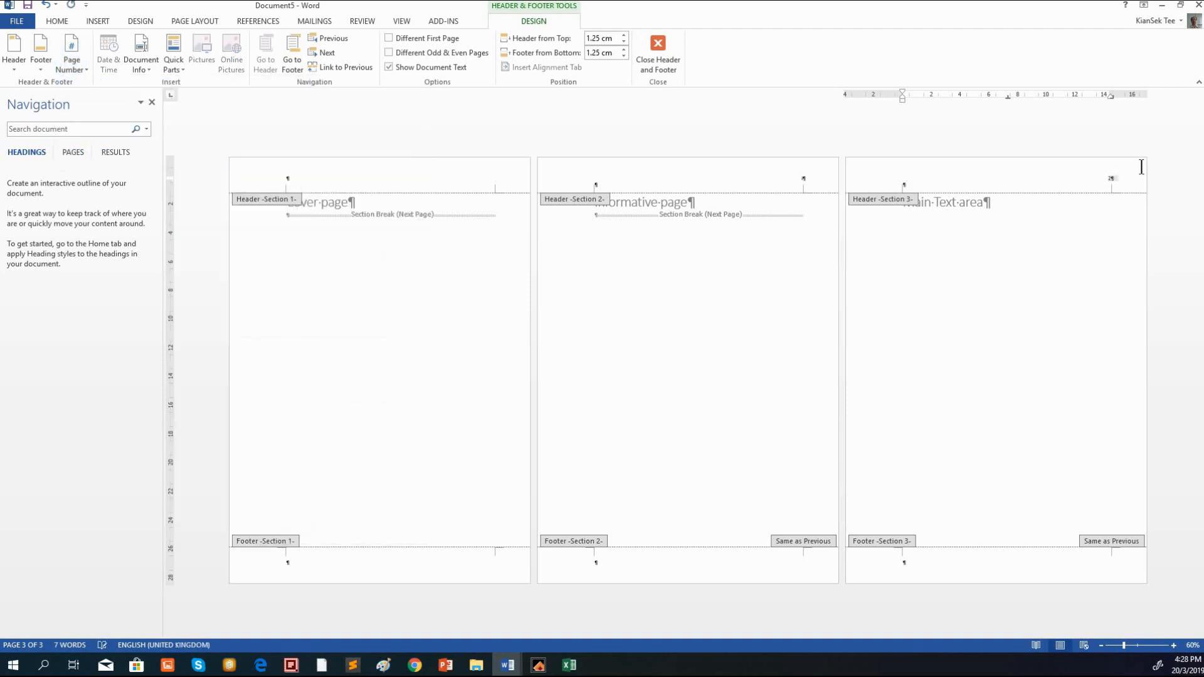
Set the section 3 page numbering to start at 1, keeping the 1, 2, 3 number format
scroll(1158, 188, "up", 3)
scroll(1158, 188, "up", 2)
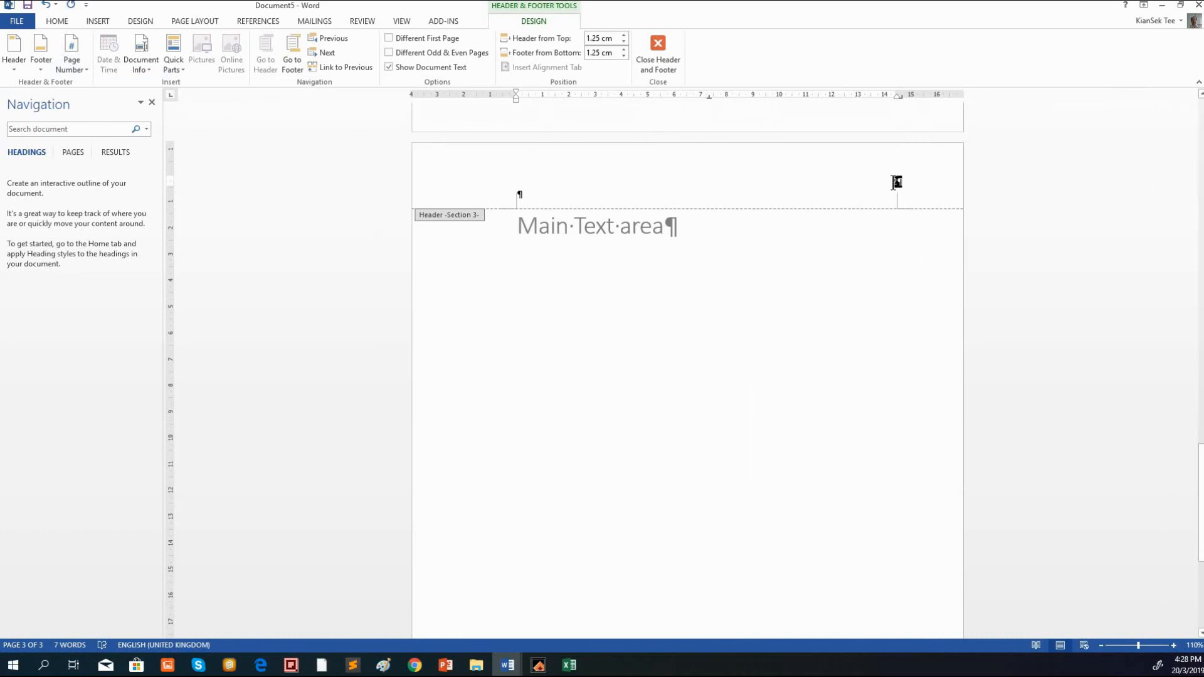
double_click(897, 183)
right_click(895, 185)
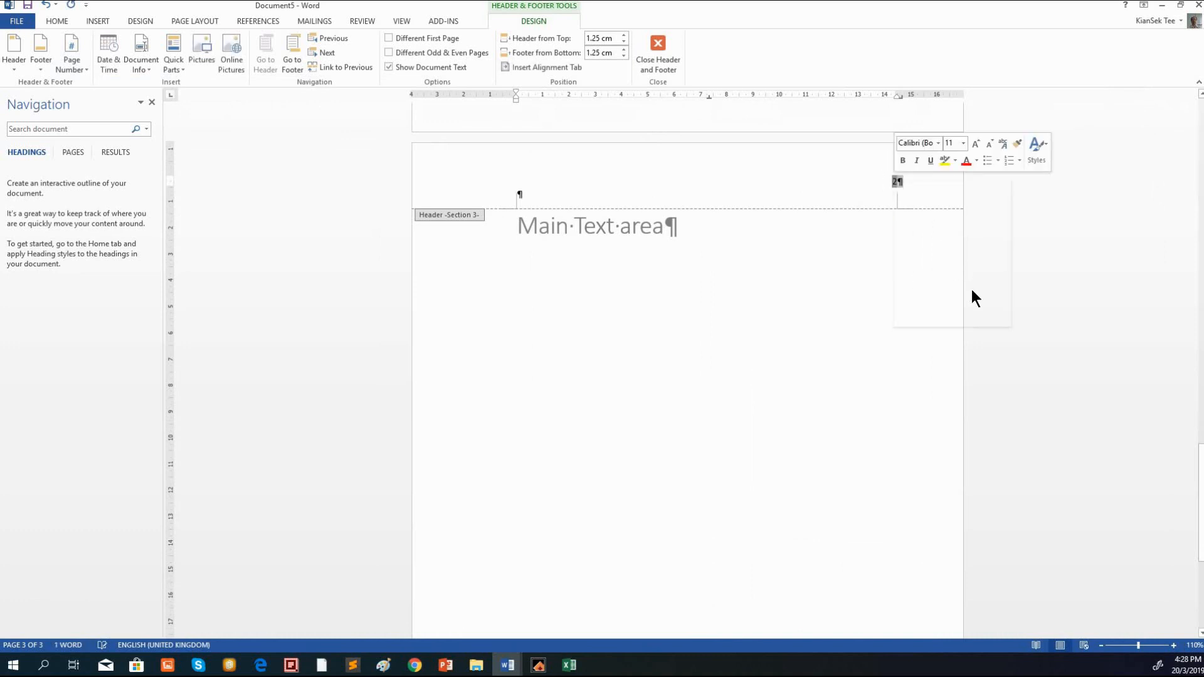
left_click(955, 302)
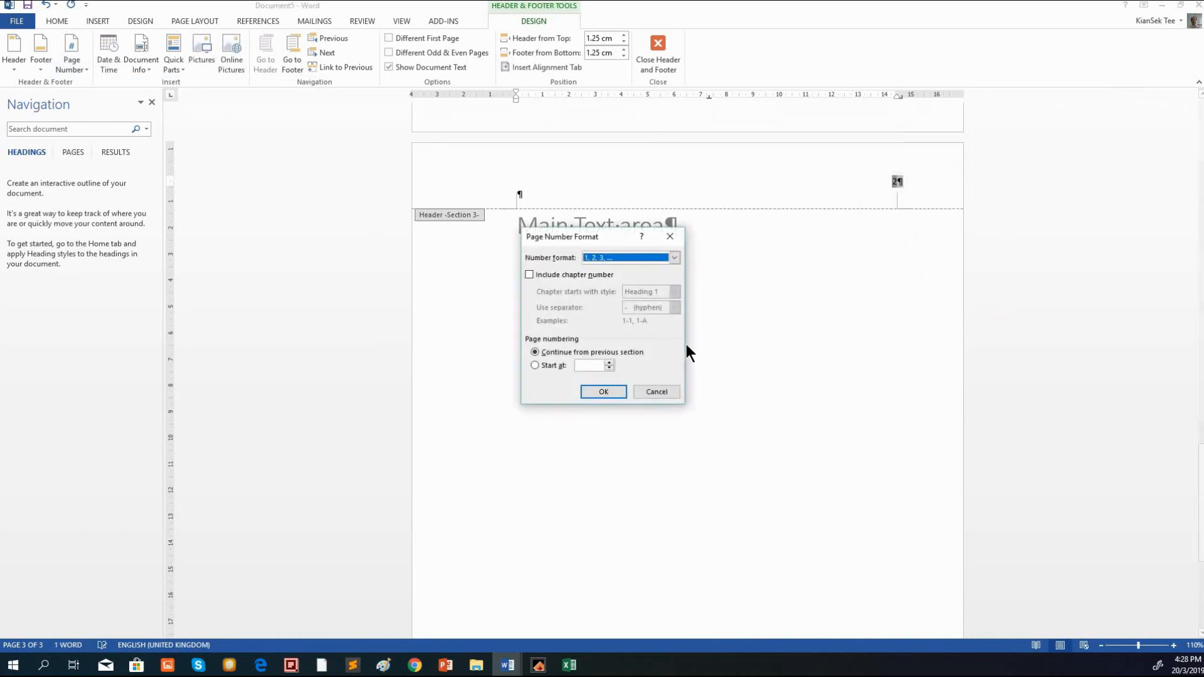
left_click(608, 362)
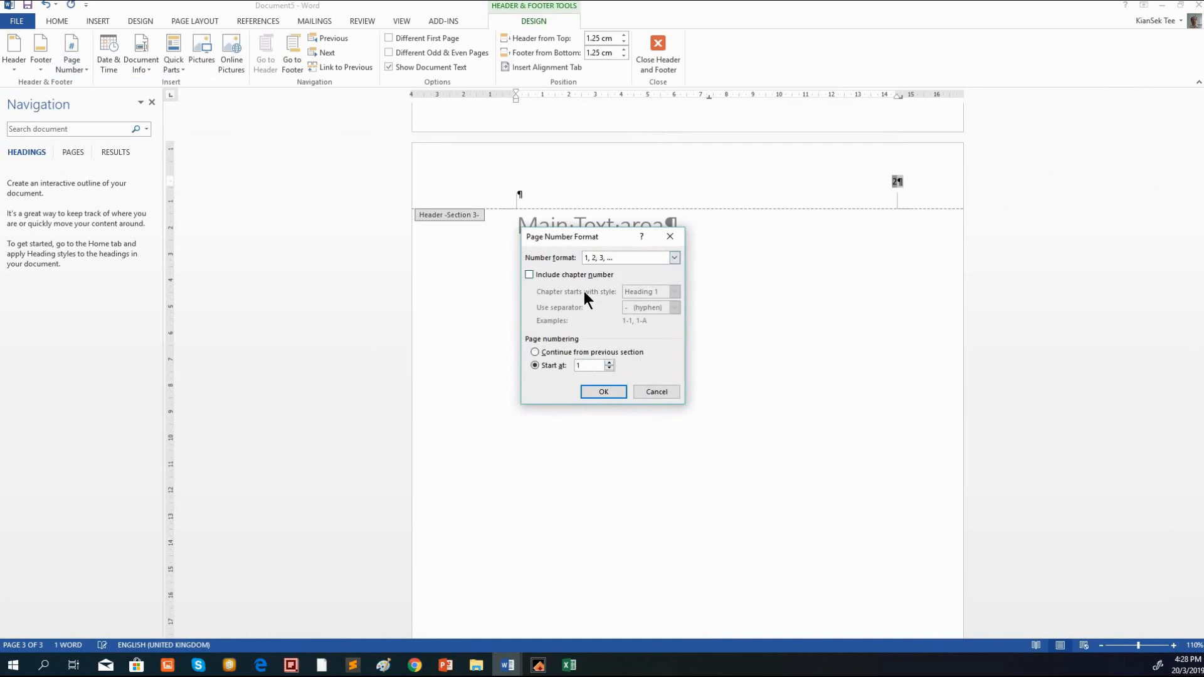
left_click(595, 394)
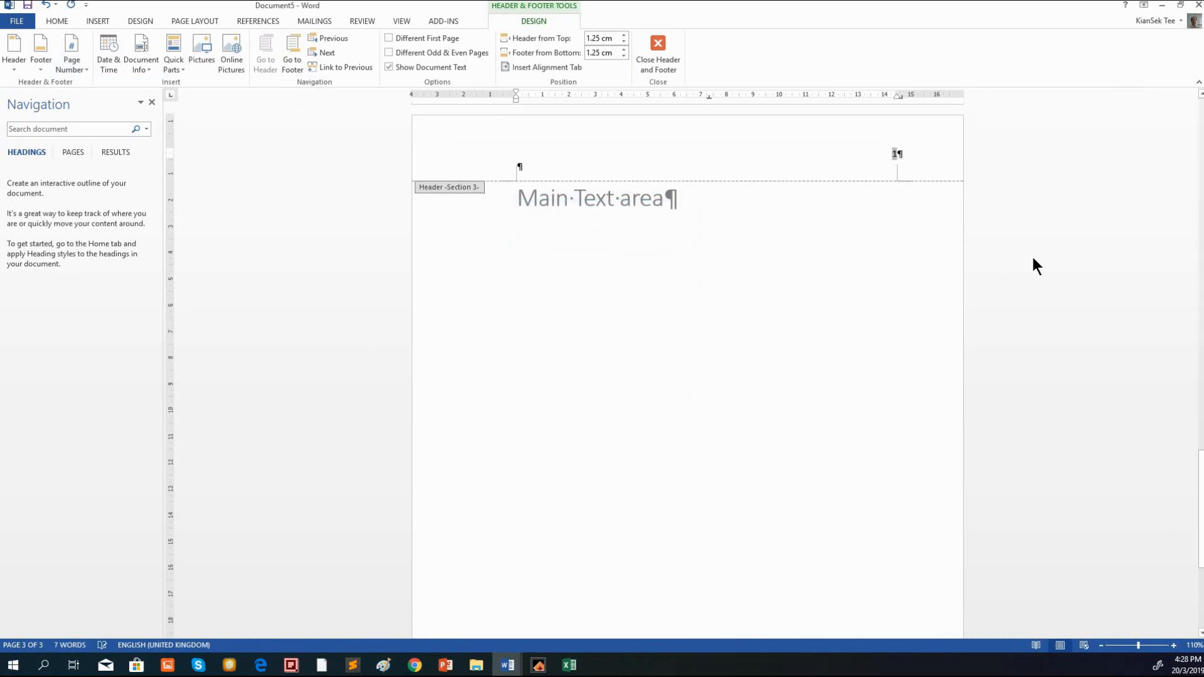
Review the header page numbers on the Informative page and the Main Text area page
scroll(1032, 246, "up", 10)
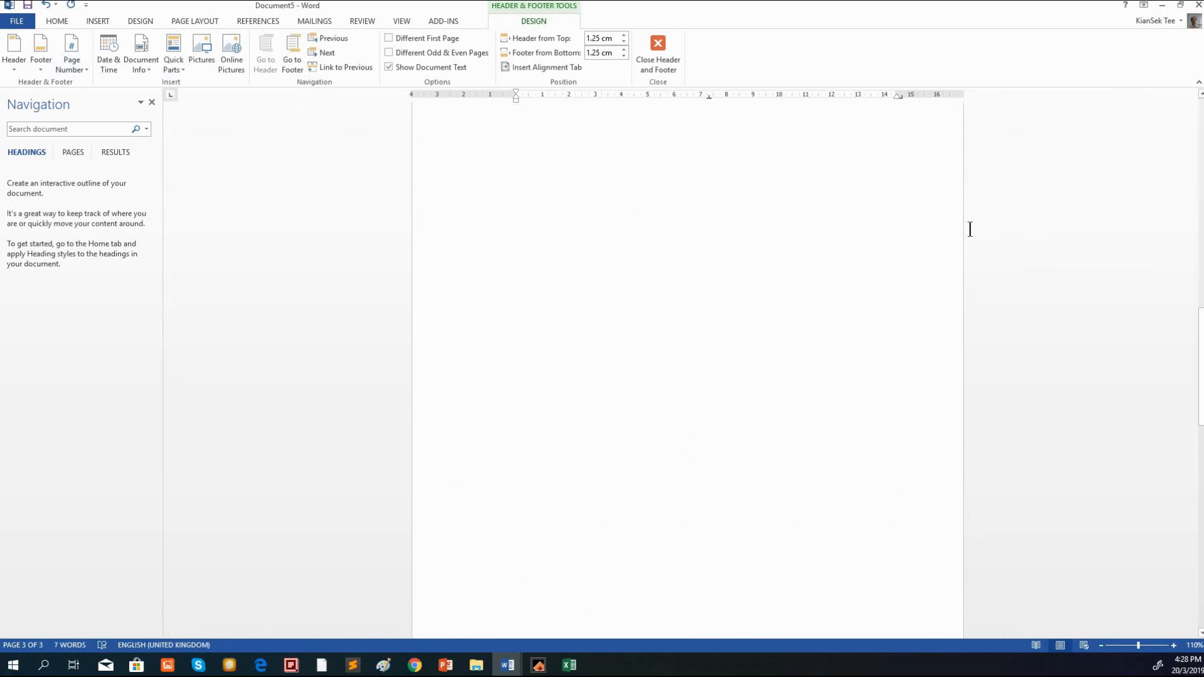
scroll(913, 401, "up", 1)
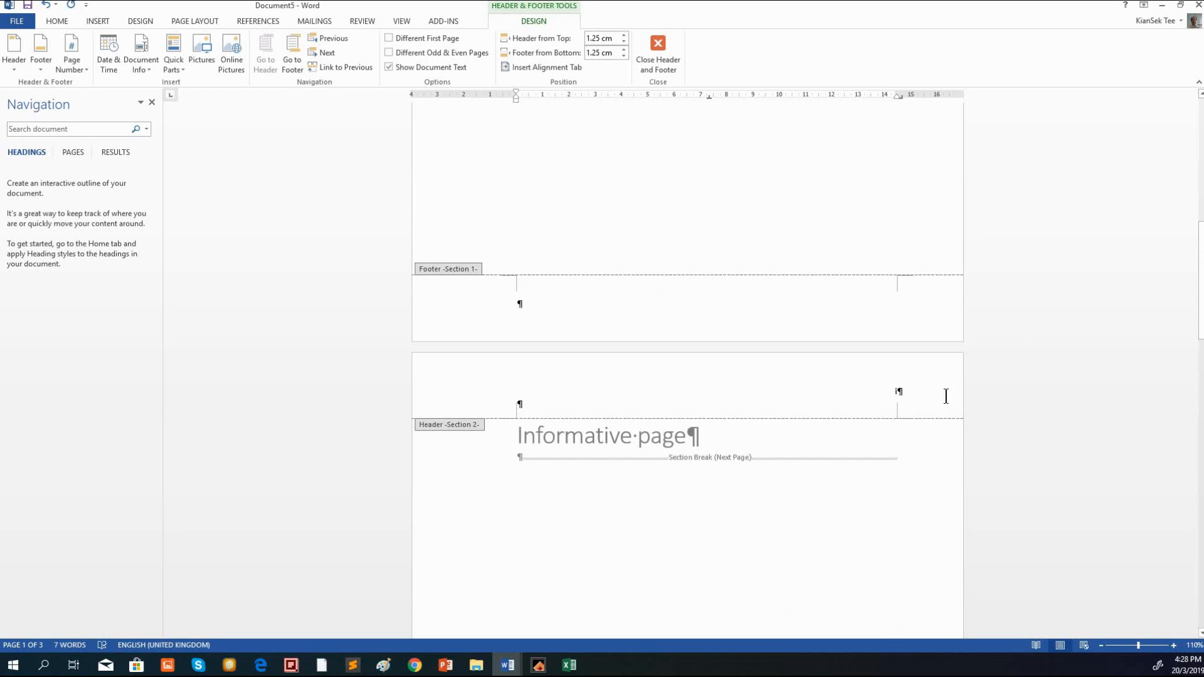
scroll(959, 398, "up", 2, "ctrl")
scroll(1032, 401, "down", 5)
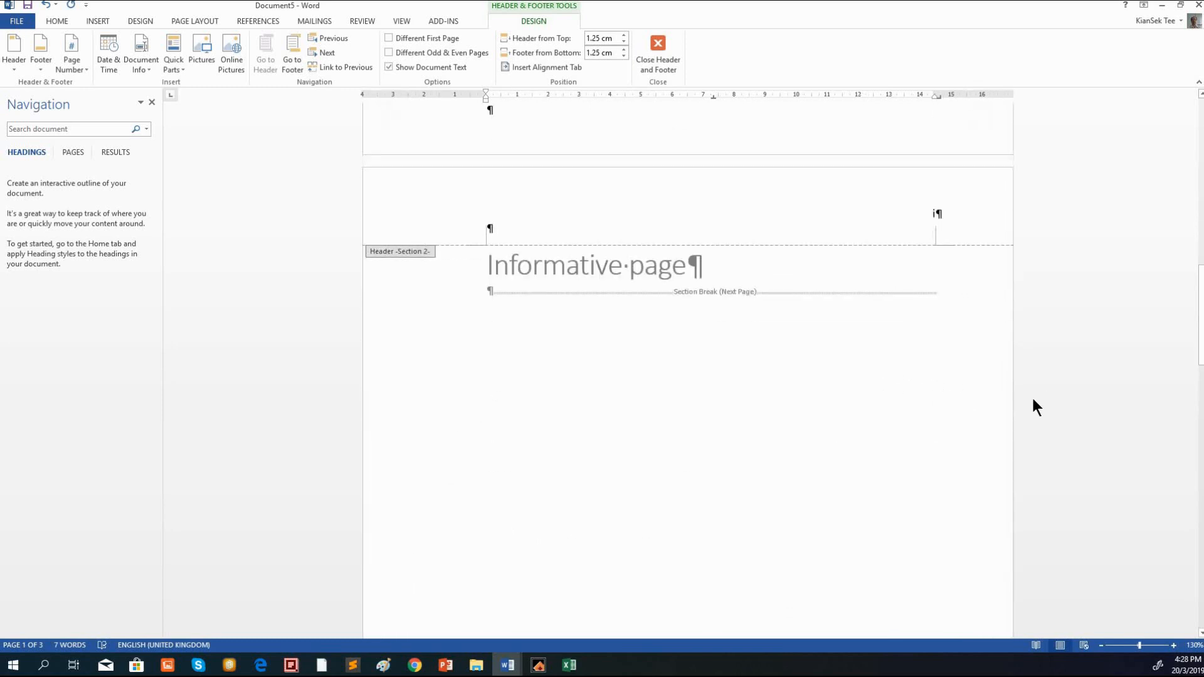
scroll(1005, 417, "down", 6)
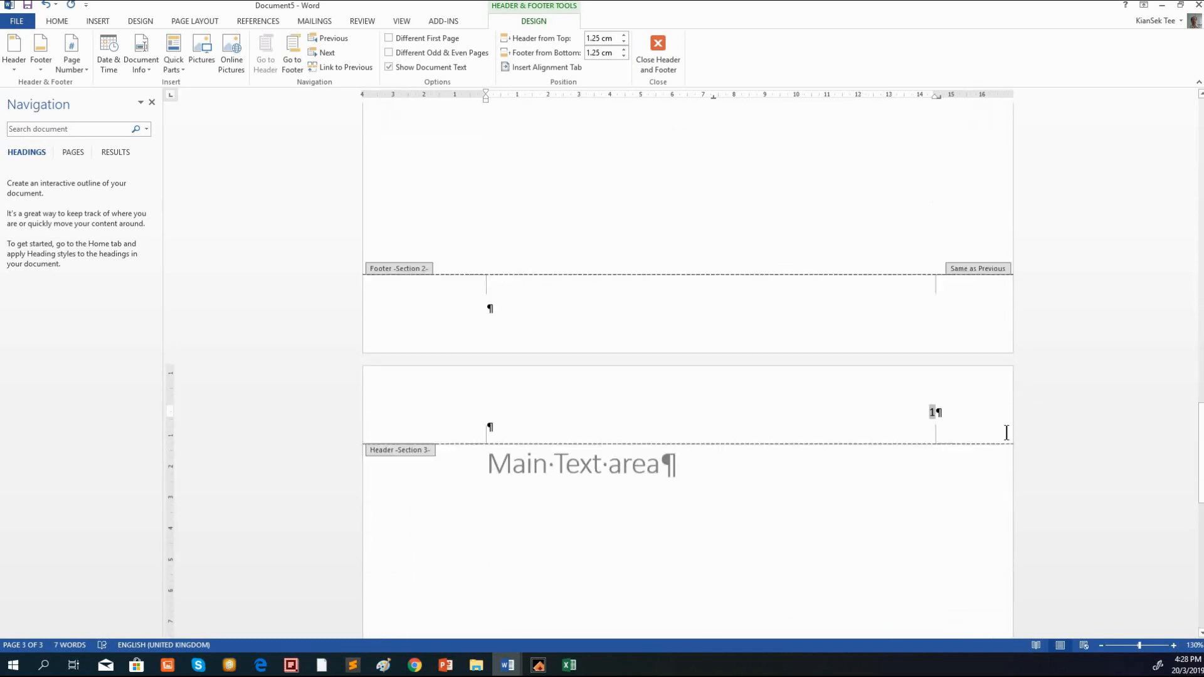
scroll(1049, 313, "down", 8, "ctrl")
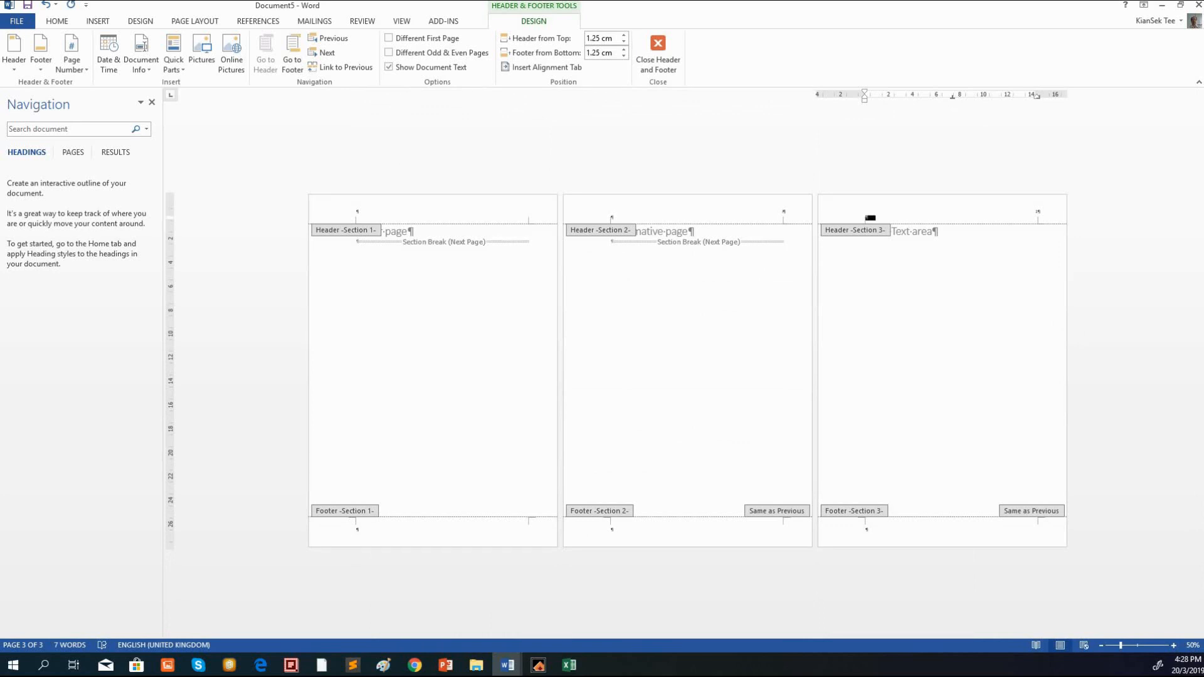
Leave header editing and place the insertion point on a new line below the Main Text area heading
double_click(998, 251)
left_click(960, 256)
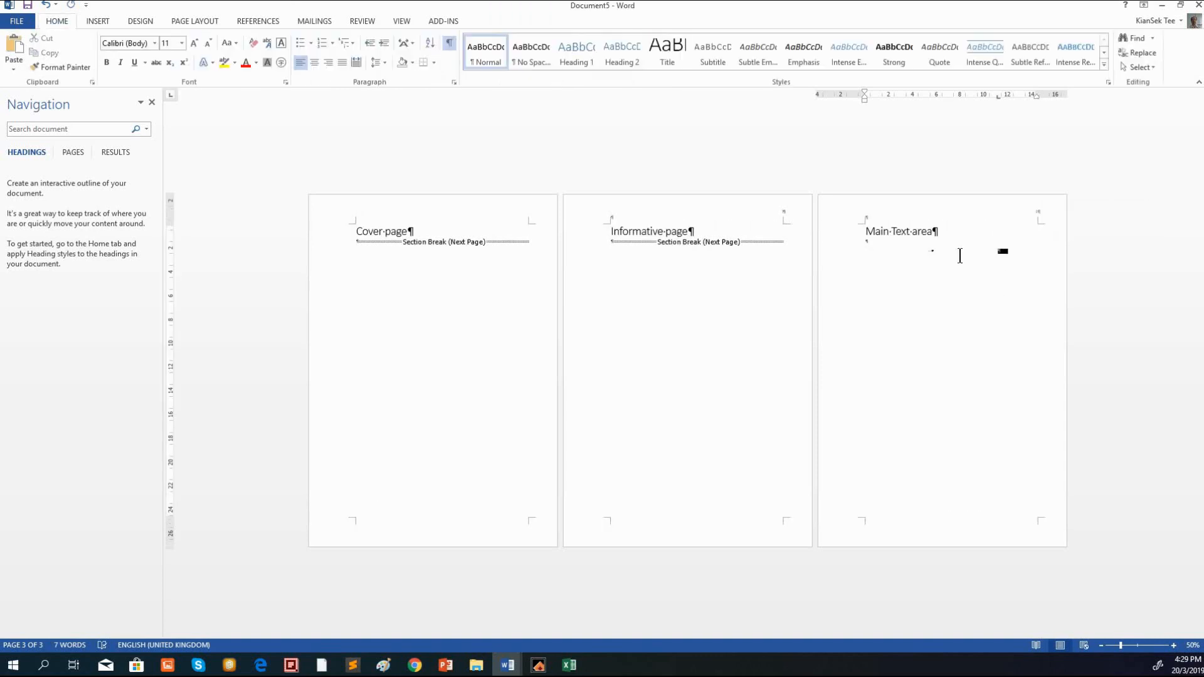
left_click(900, 252)
Modify the Normal style to Times New Roman, 12 pt, justified, with 1.5 line spacing
right_click(494, 52)
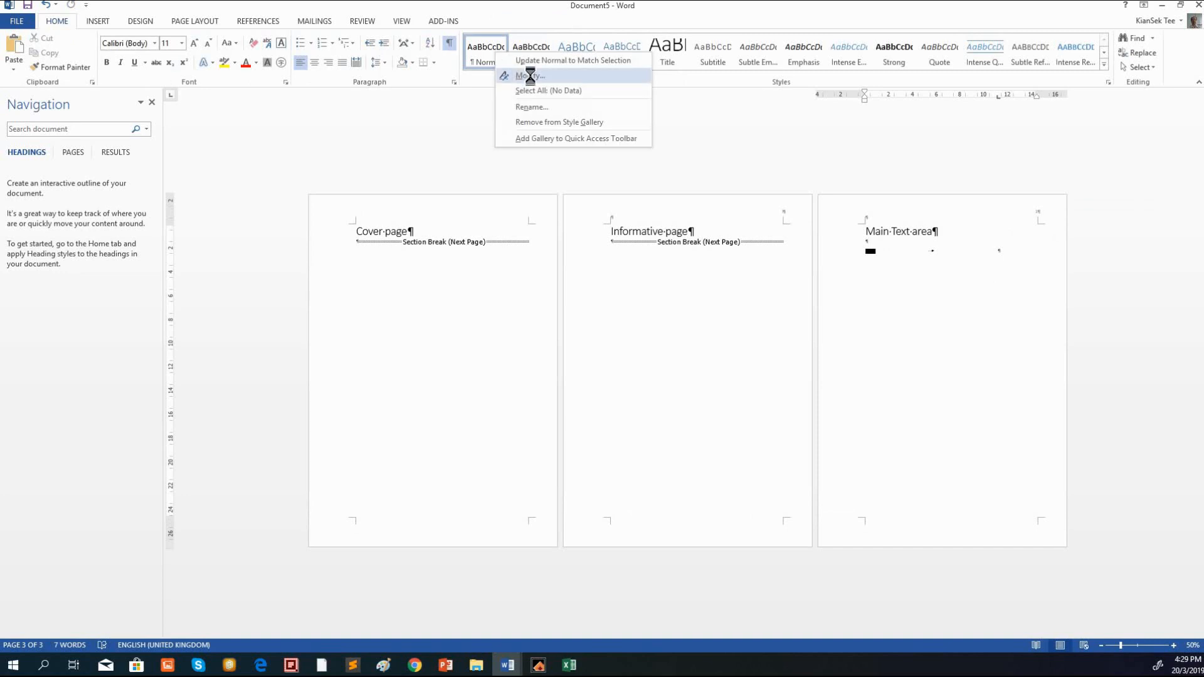
left_click(530, 75)
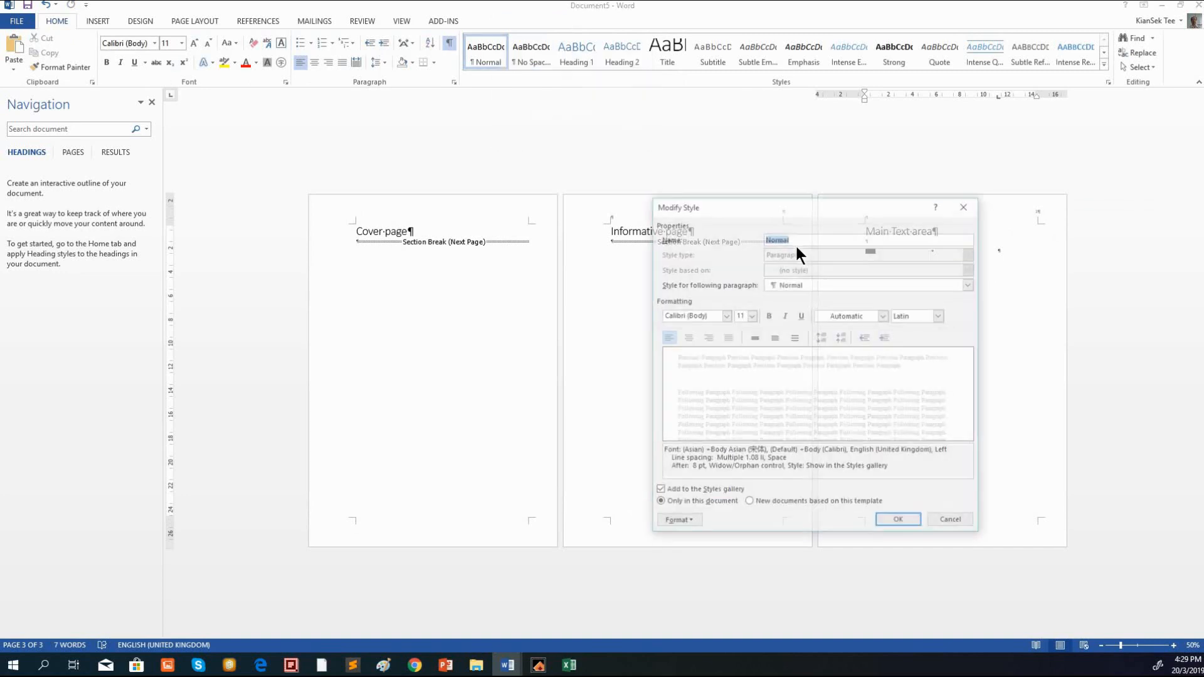
left_click(724, 314)
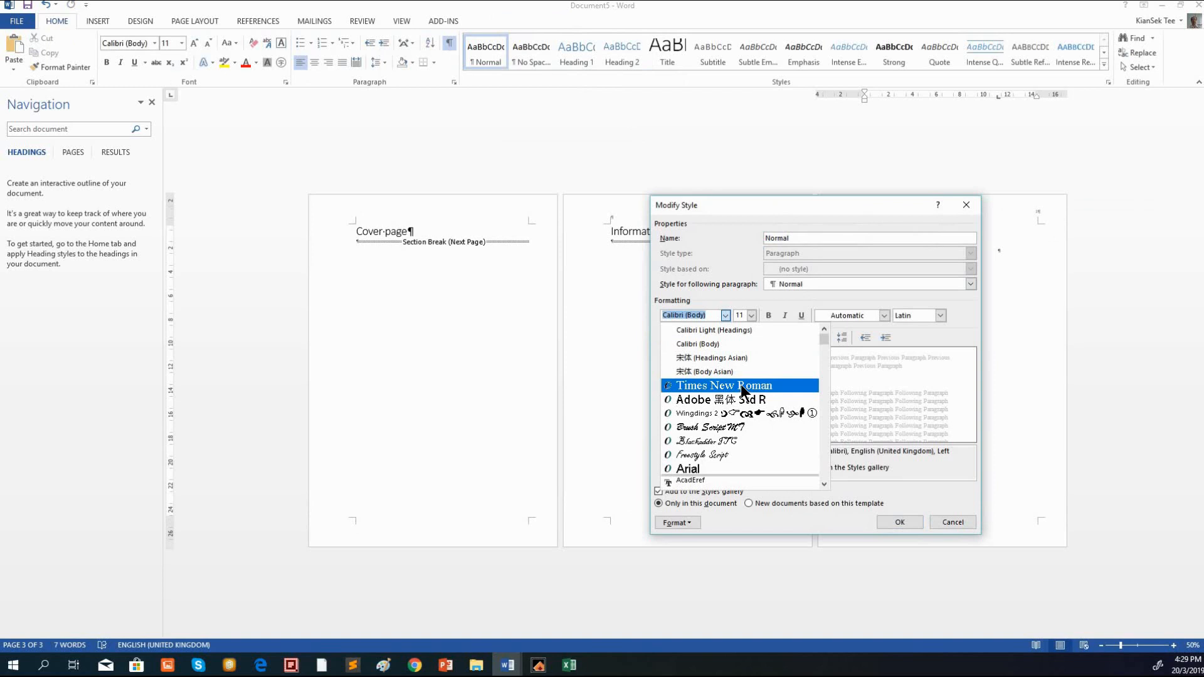
left_click(740, 385)
left_click(750, 315)
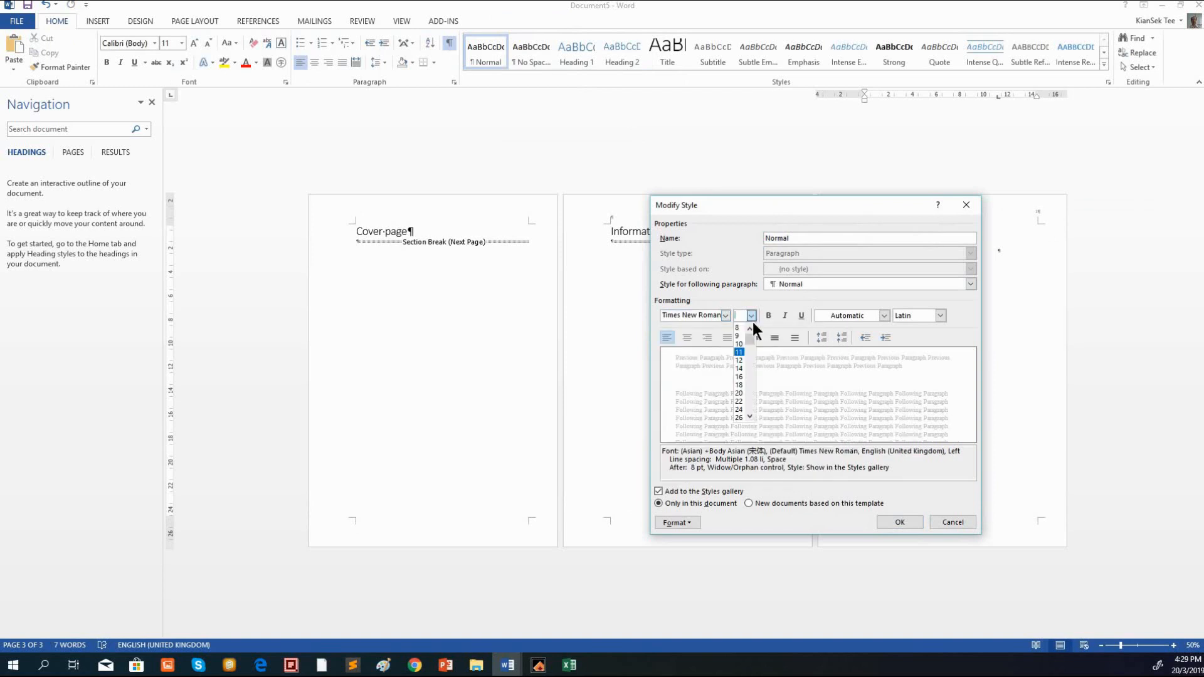
left_click(739, 361)
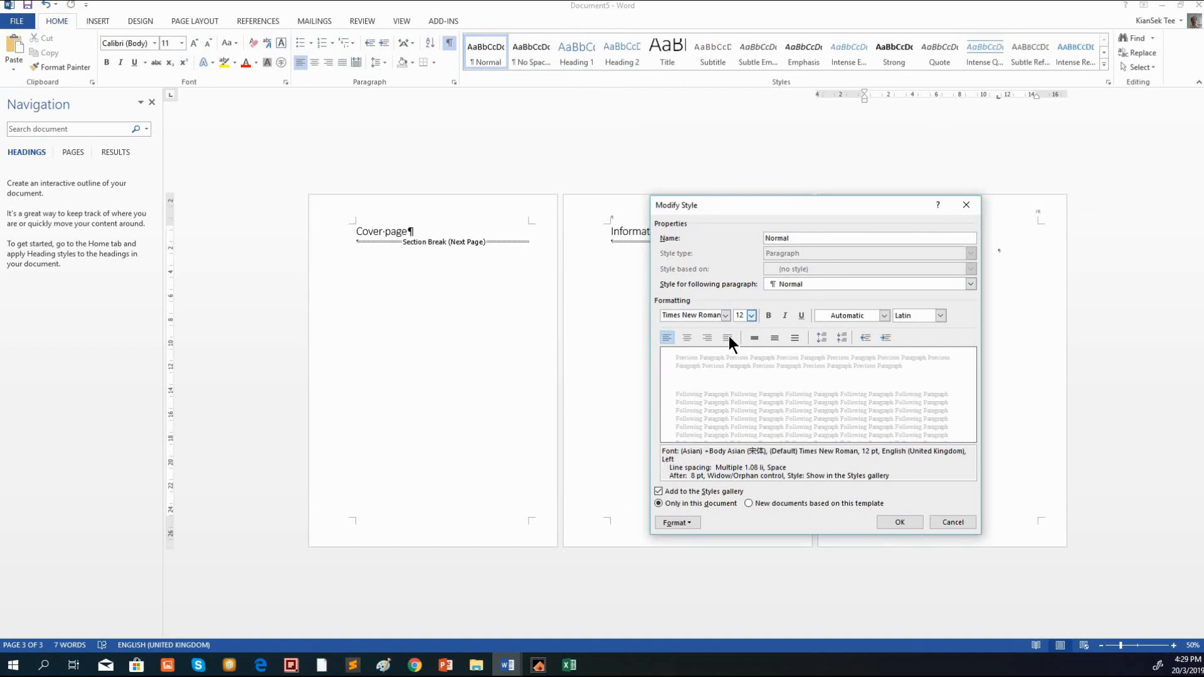
left_click(729, 336)
left_click(775, 339)
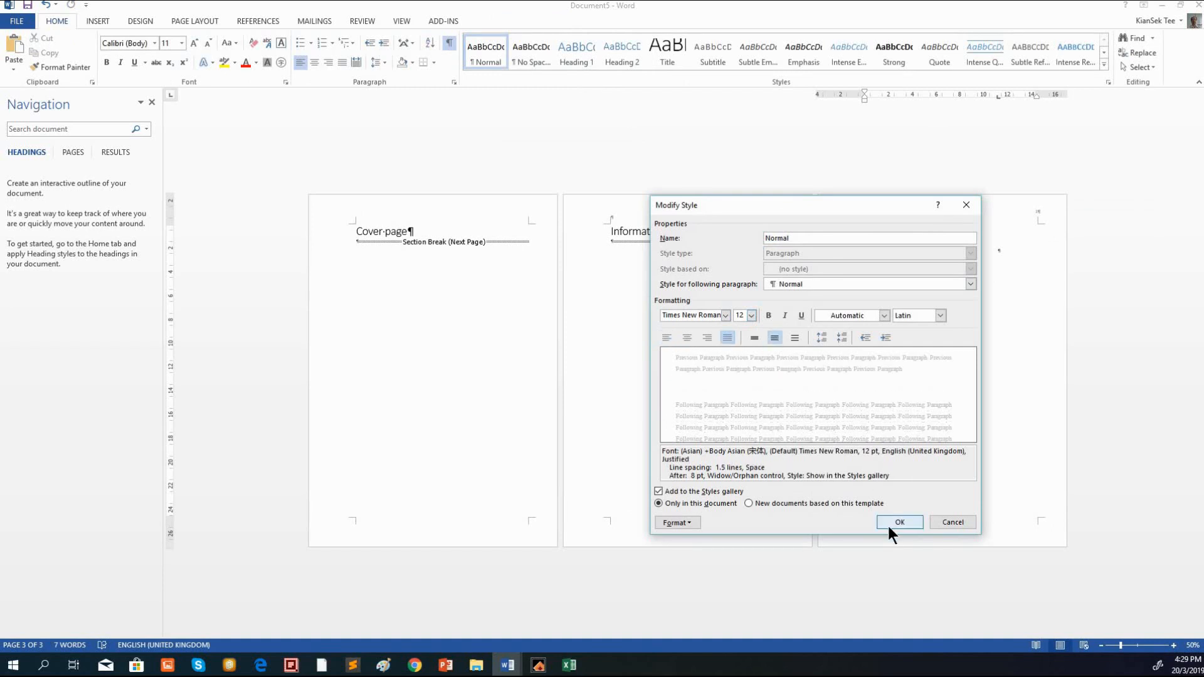
left_click(891, 525)
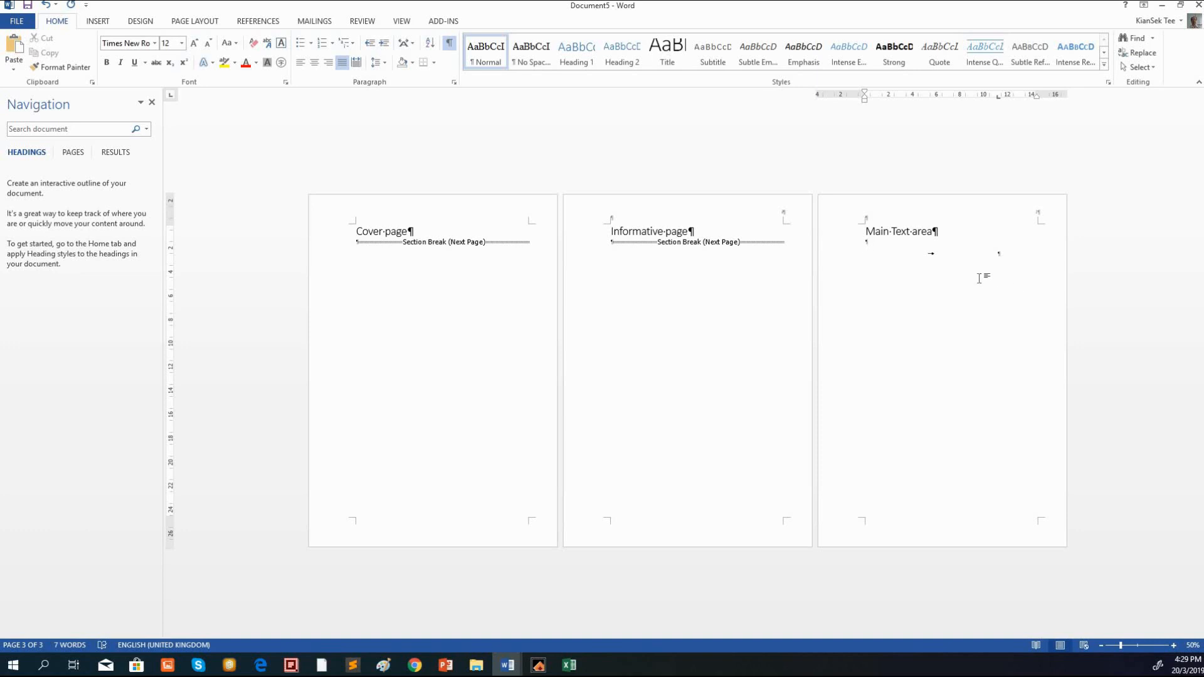
Apply Heading 1 to the line below the Main Text area heading and modify the style to bold Times New Roman with automatic colour
scroll(994, 267, "up", 4)
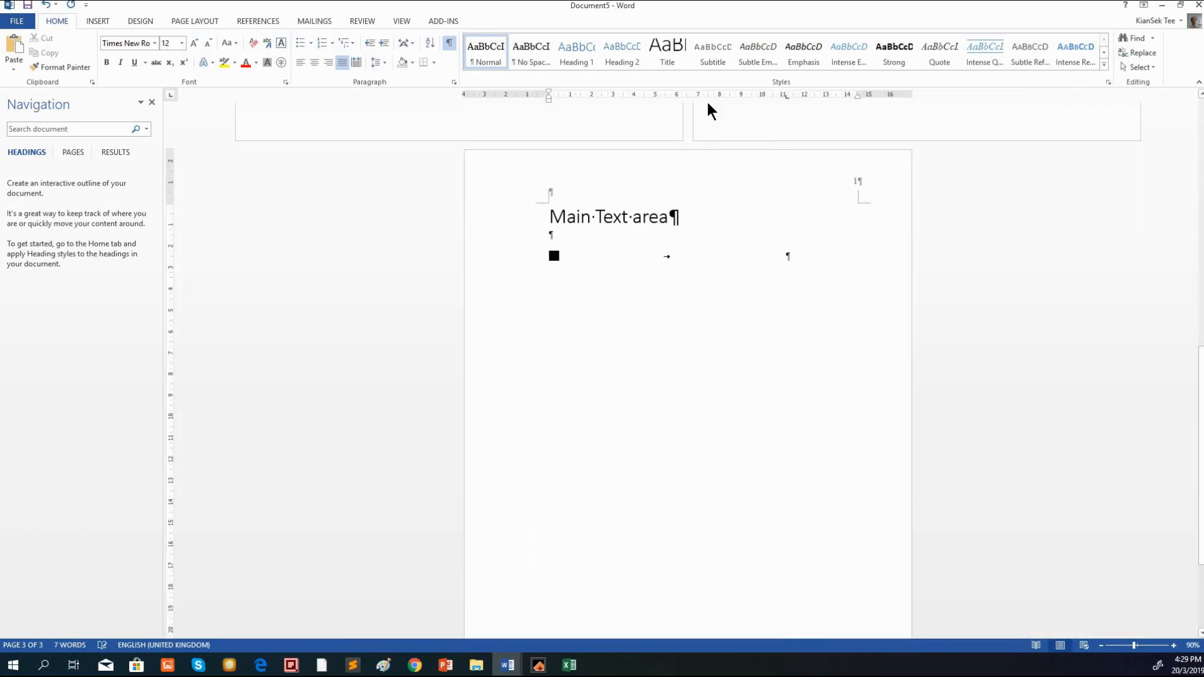
left_click(577, 50)
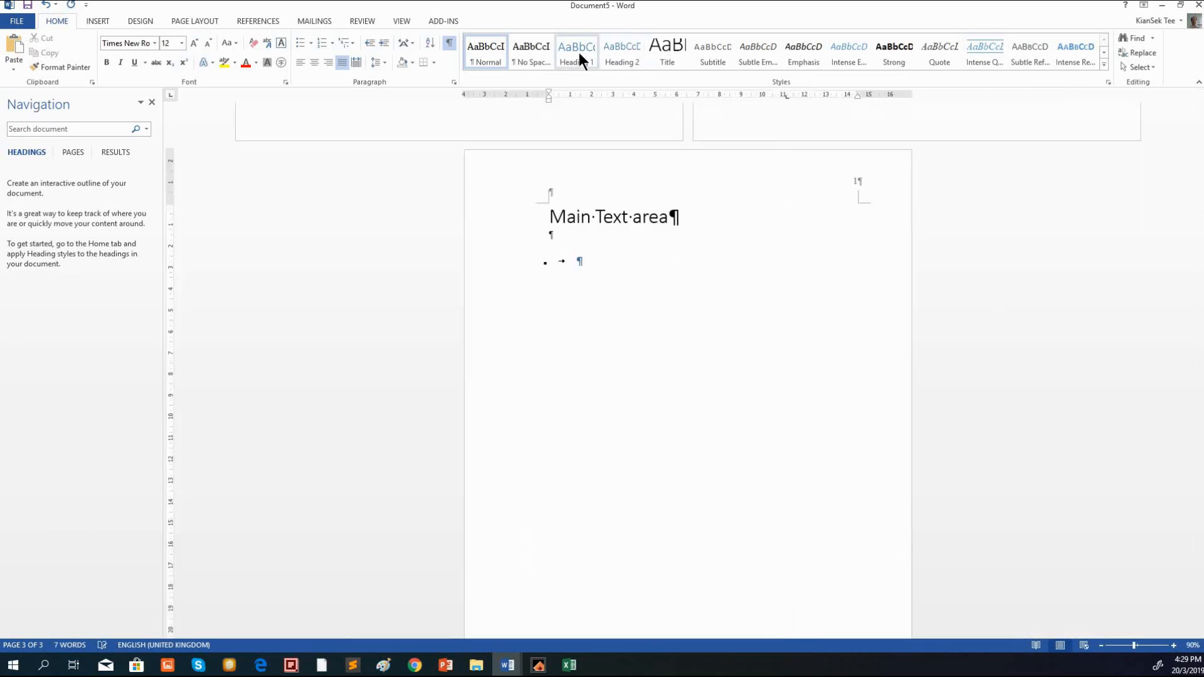
right_click(578, 51)
left_click(621, 80)
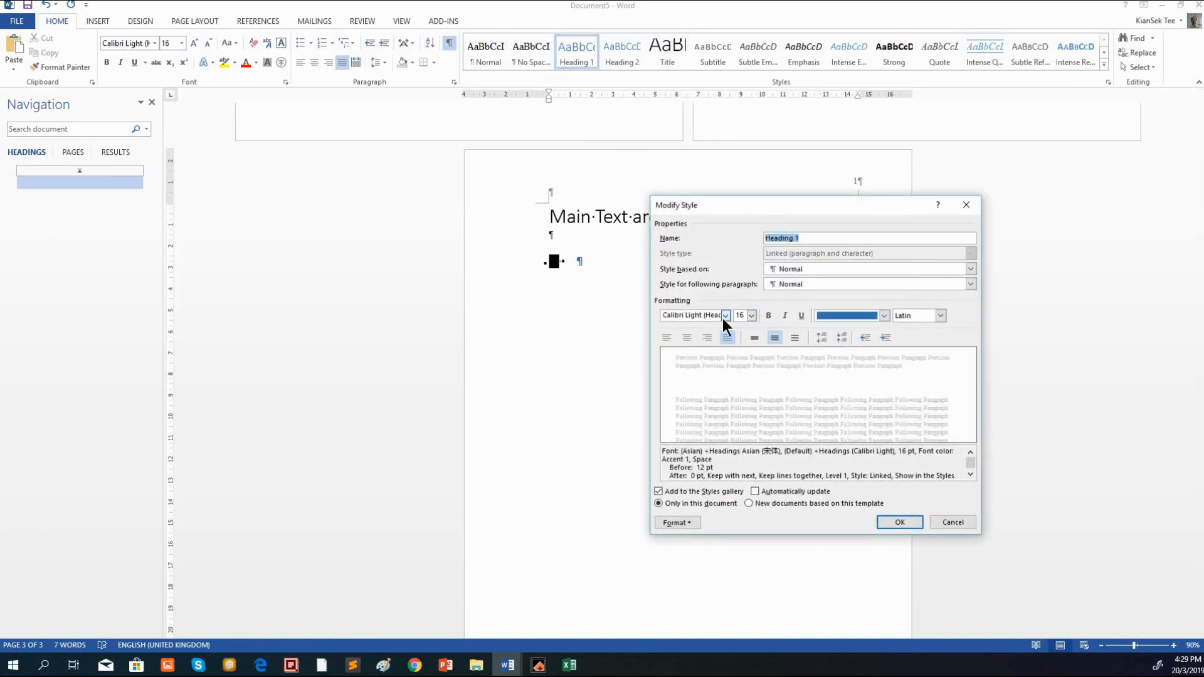
left_click(725, 315)
left_click(729, 380)
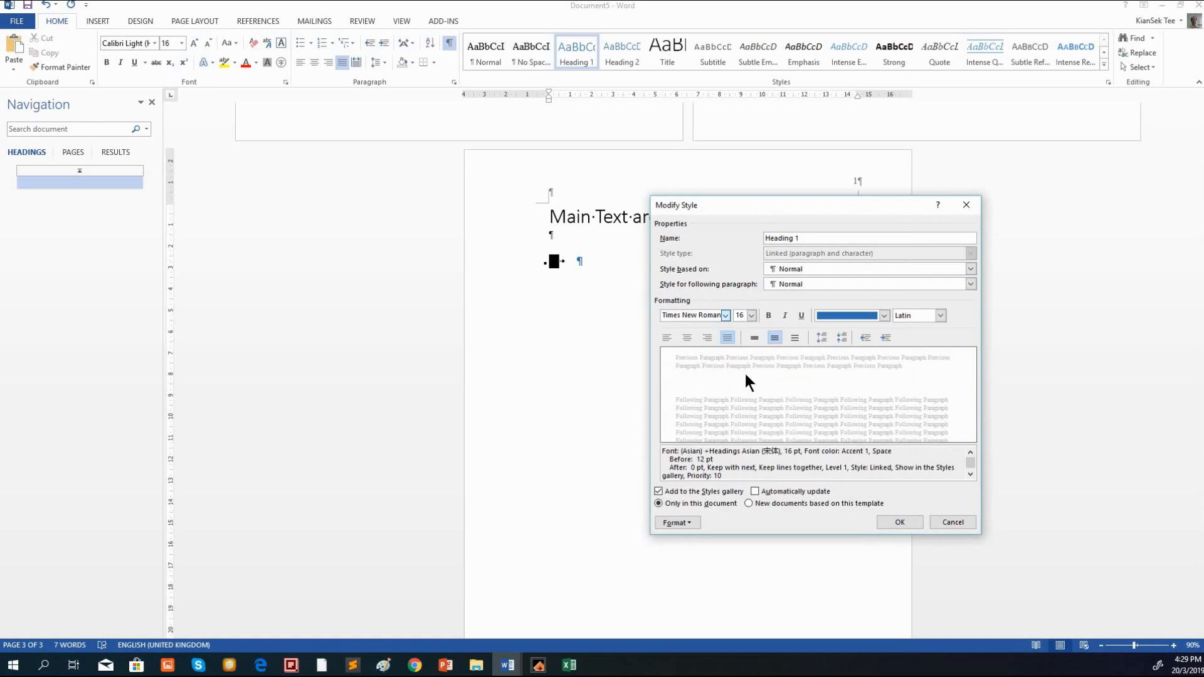
left_click(768, 315)
left_click(844, 317)
left_click(851, 328)
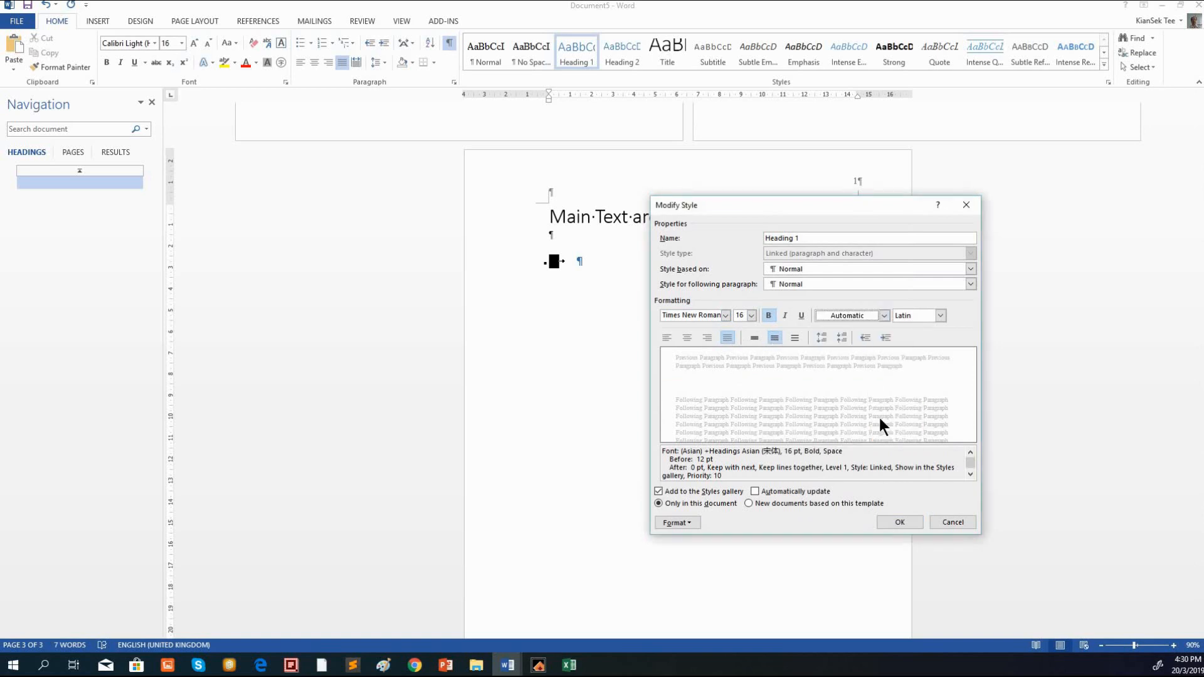
left_click(898, 520)
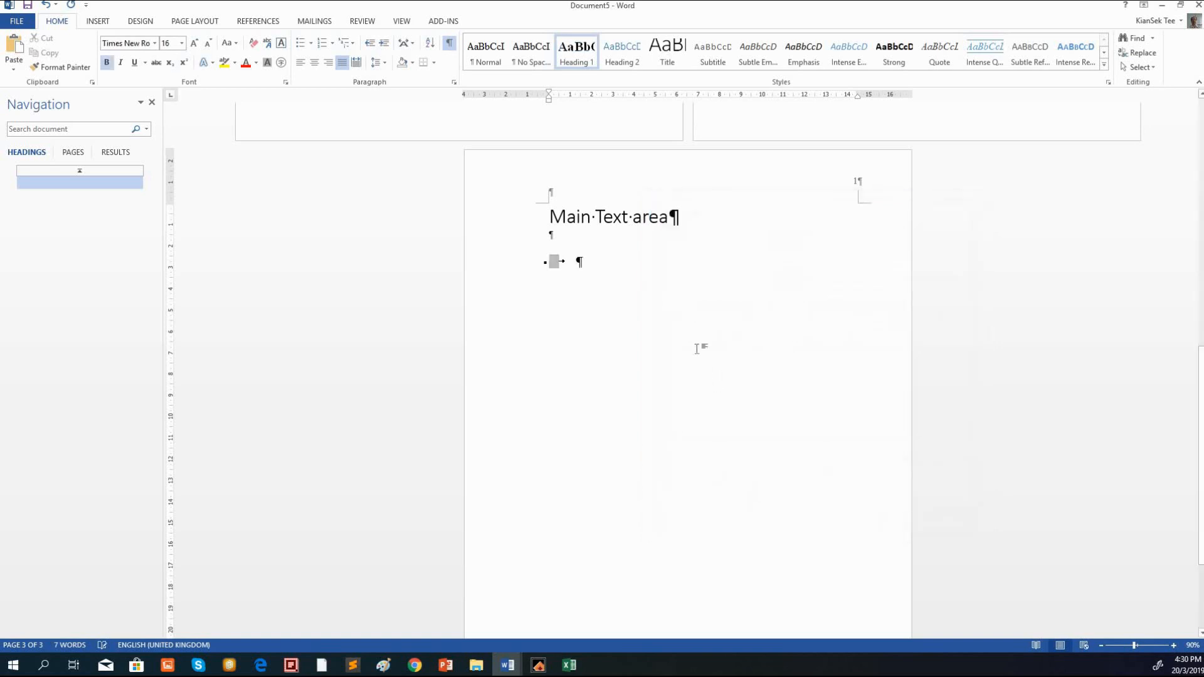
Apply Heading 2 to the line below the Main Text area heading and modify the style to bold Times New Roman with automatic colour
right_click(624, 61)
left_click(650, 77)
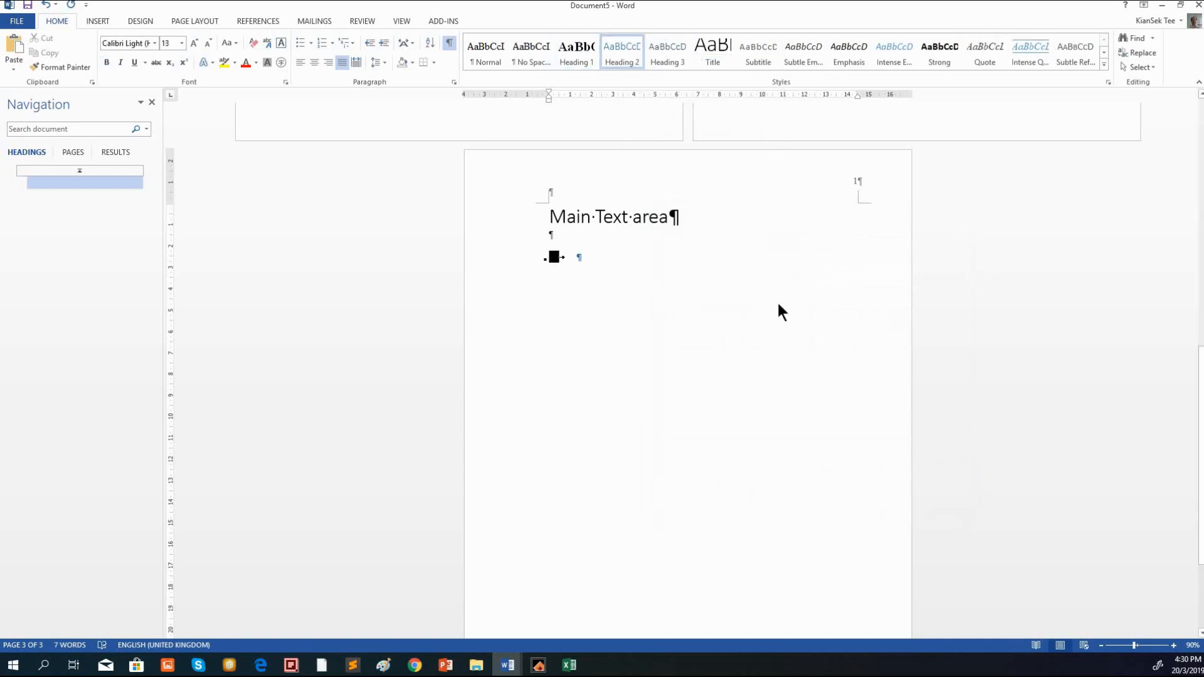
left_click(725, 315)
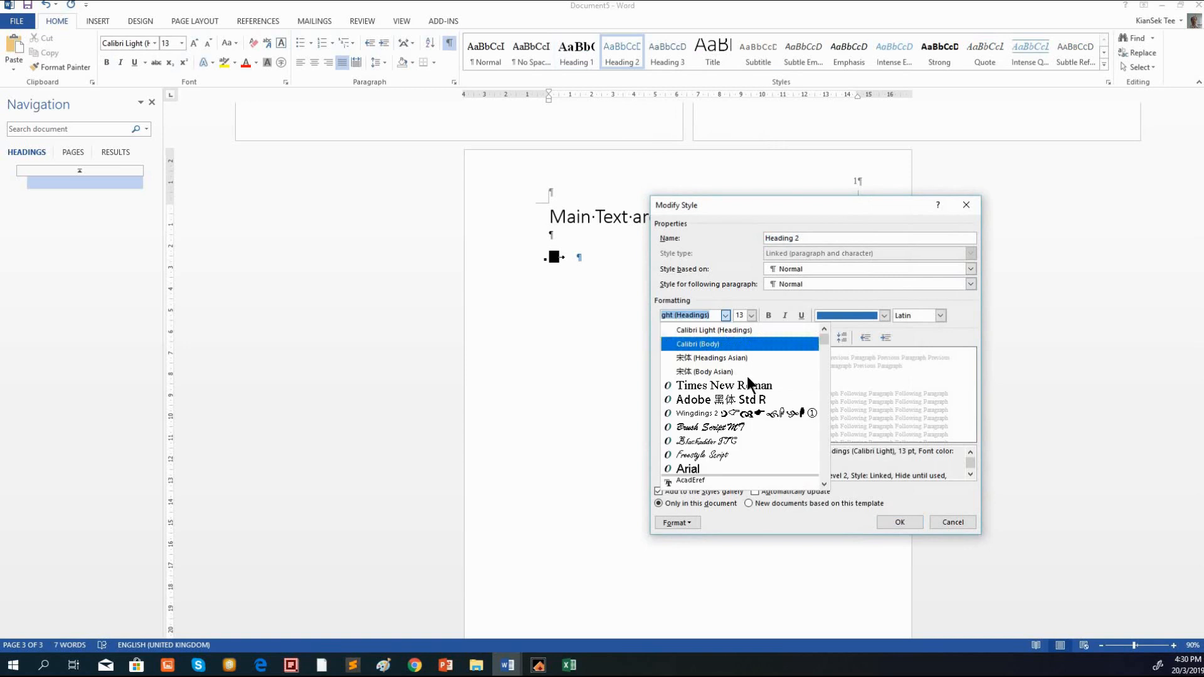
left_click(746, 385)
left_click(770, 315)
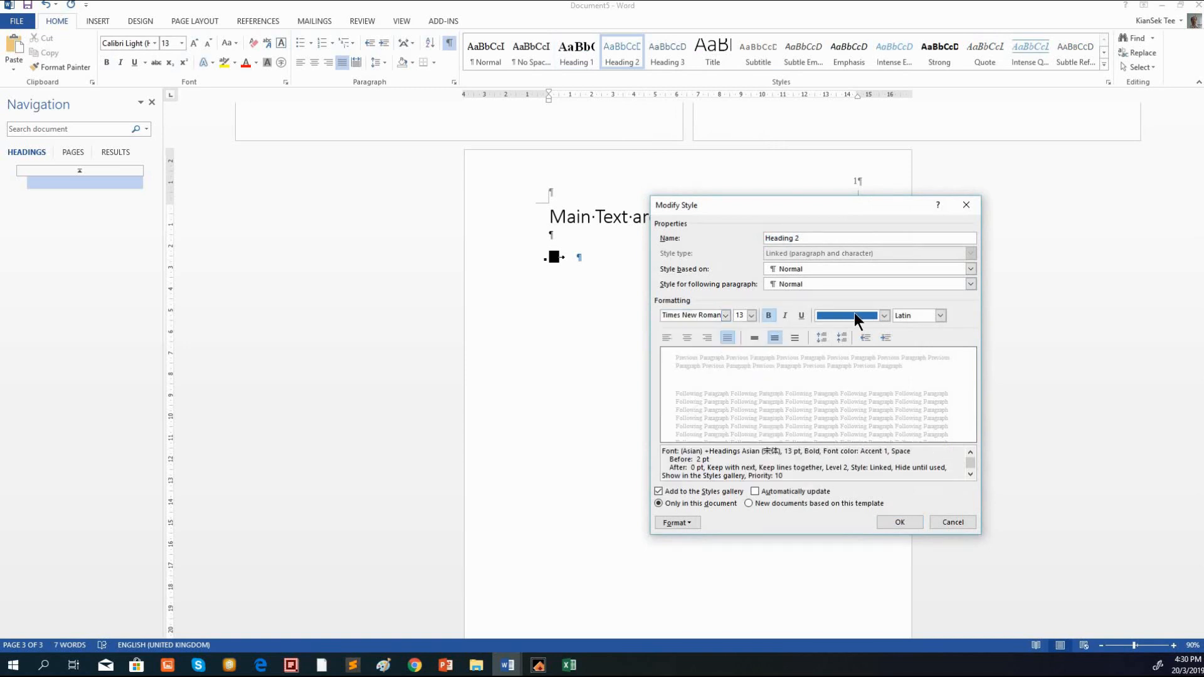
left_click(854, 313)
left_click(867, 330)
left_click(900, 522)
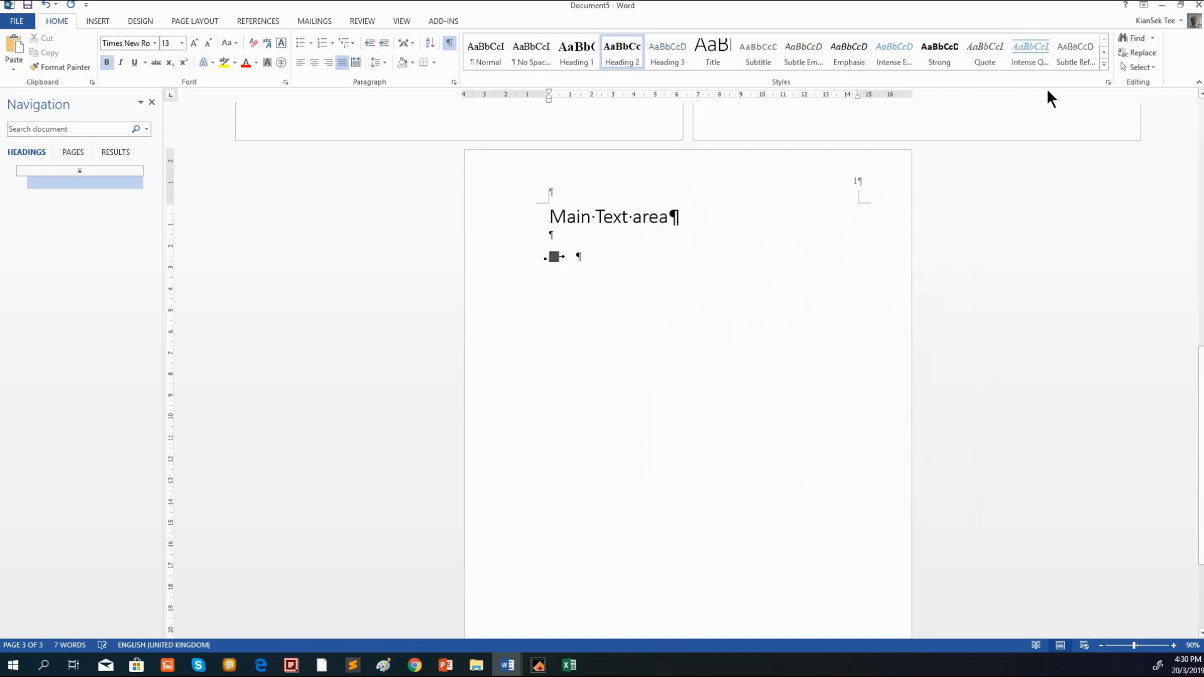
Apply Heading 3 to the same line and modify the style to bold Times New Roman with automatic colour
left_click(1103, 63)
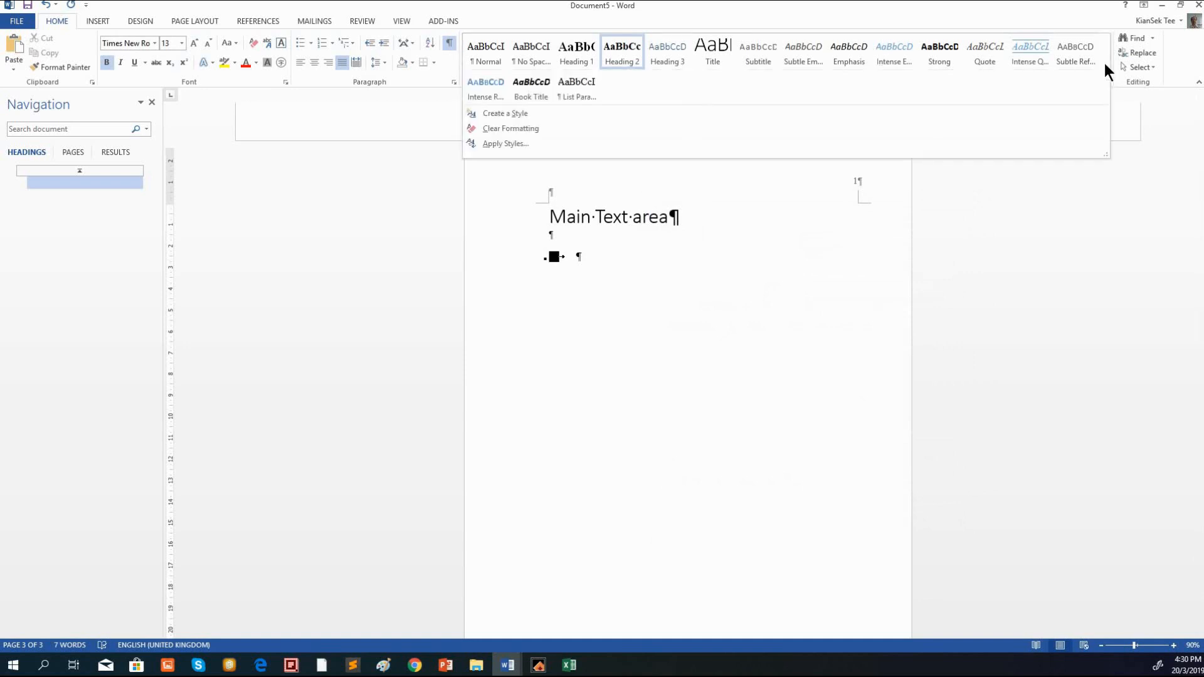
left_click(659, 51)
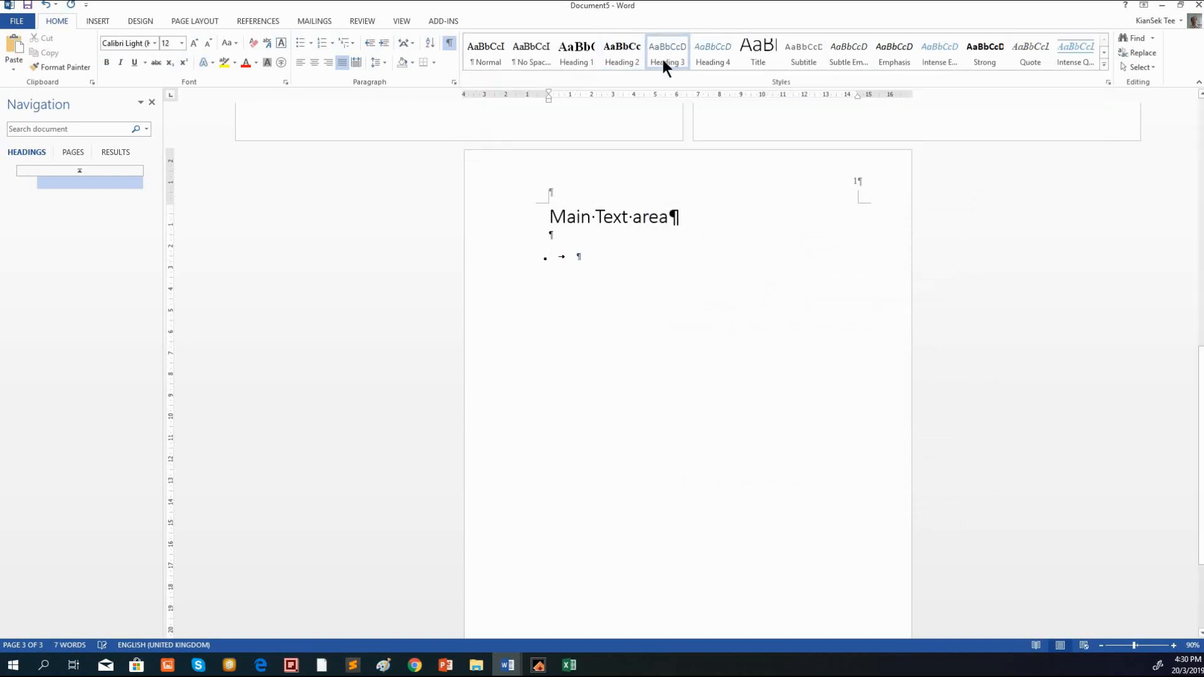
right_click(661, 46)
left_click(706, 72)
left_click(724, 316)
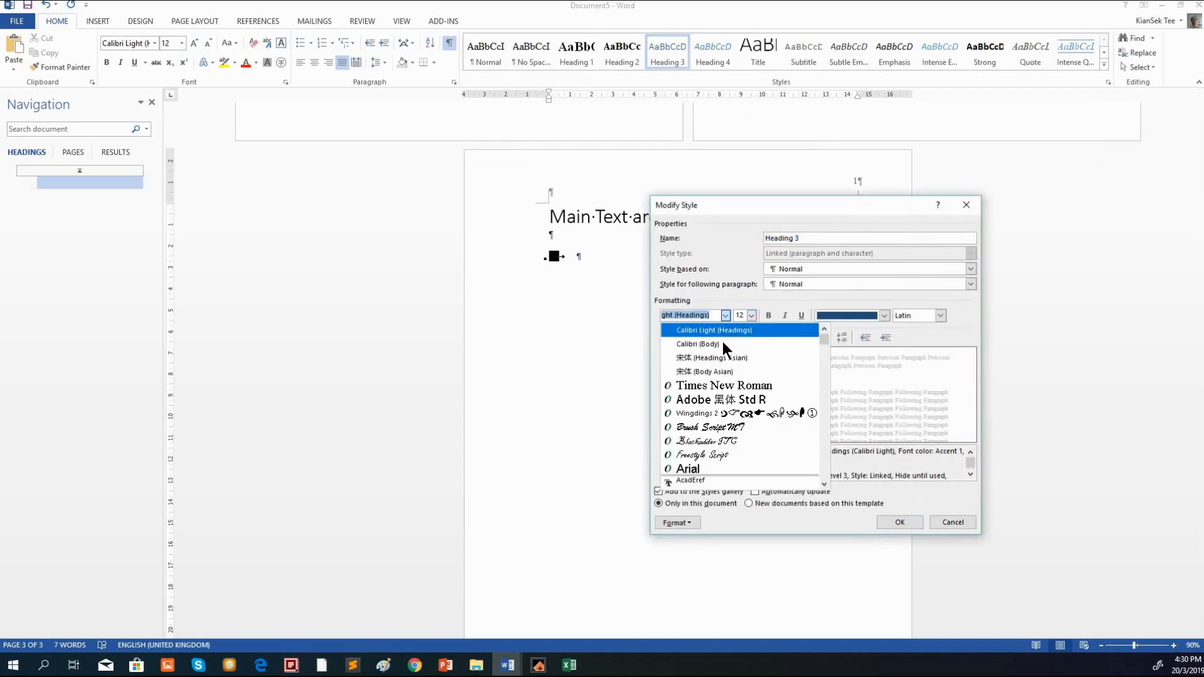
left_click(731, 381)
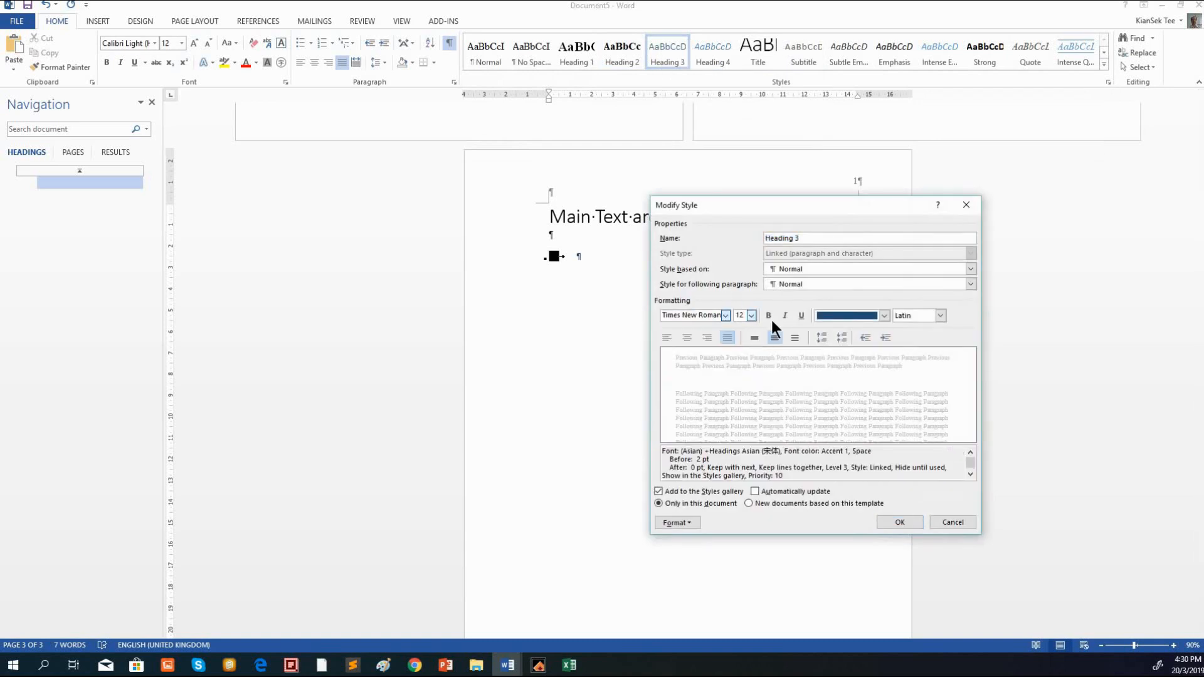
left_click(769, 316)
left_click(884, 315)
left_click(870, 328)
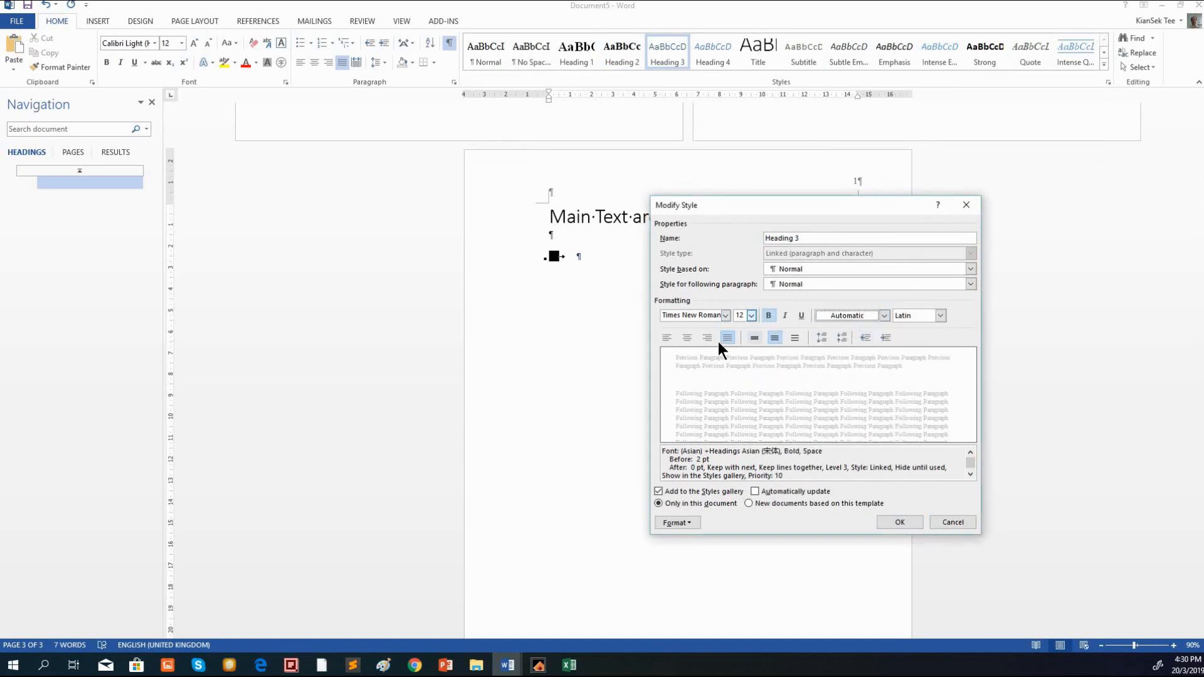
left_click(900, 522)
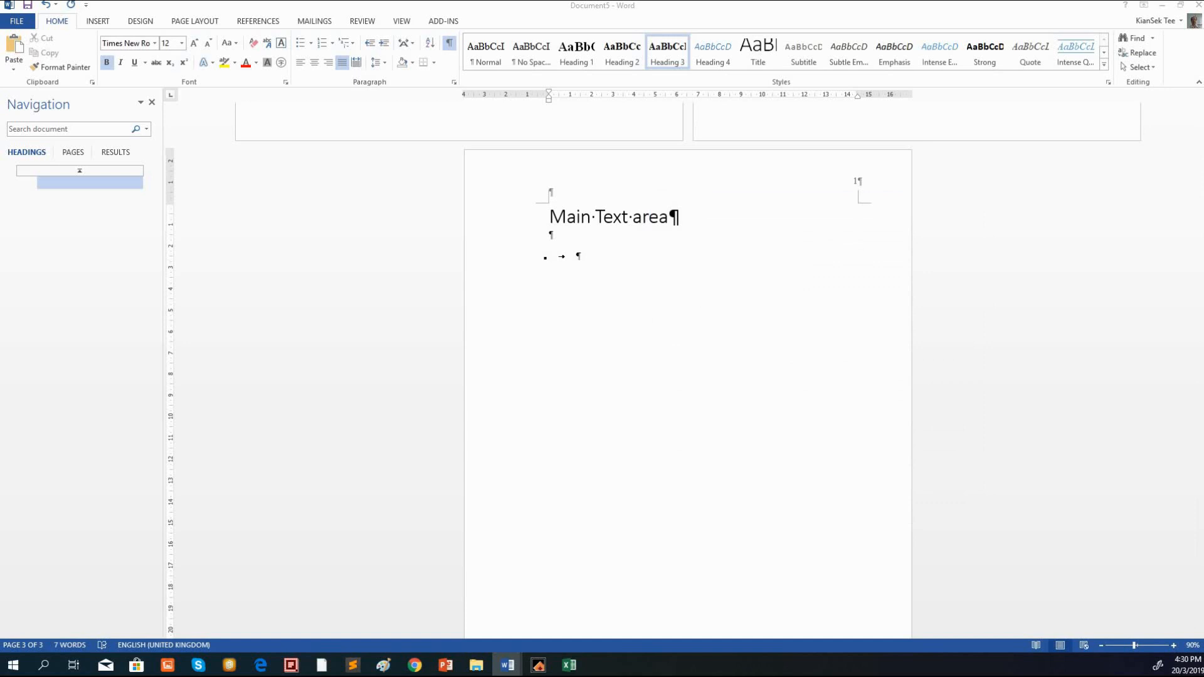
Set the line below the Main Text area heading to Heading 1, enter "Introduction" and add three new lines after it
left_click(639, 275)
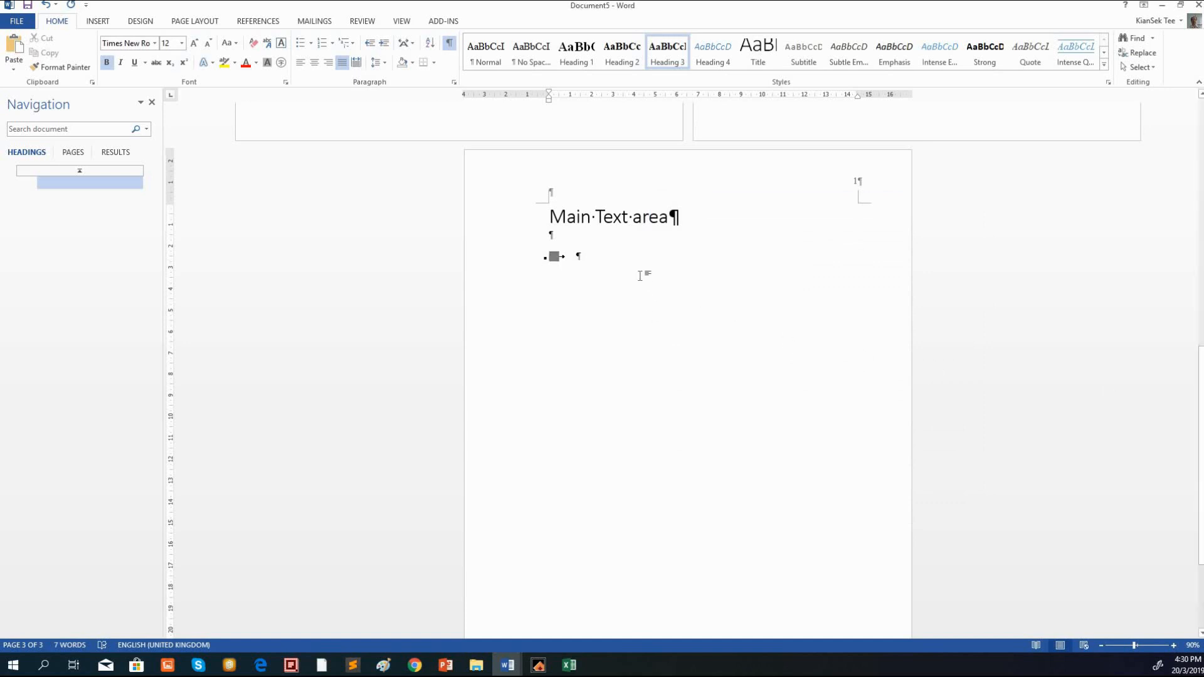
left_click(576, 58)
type("I")
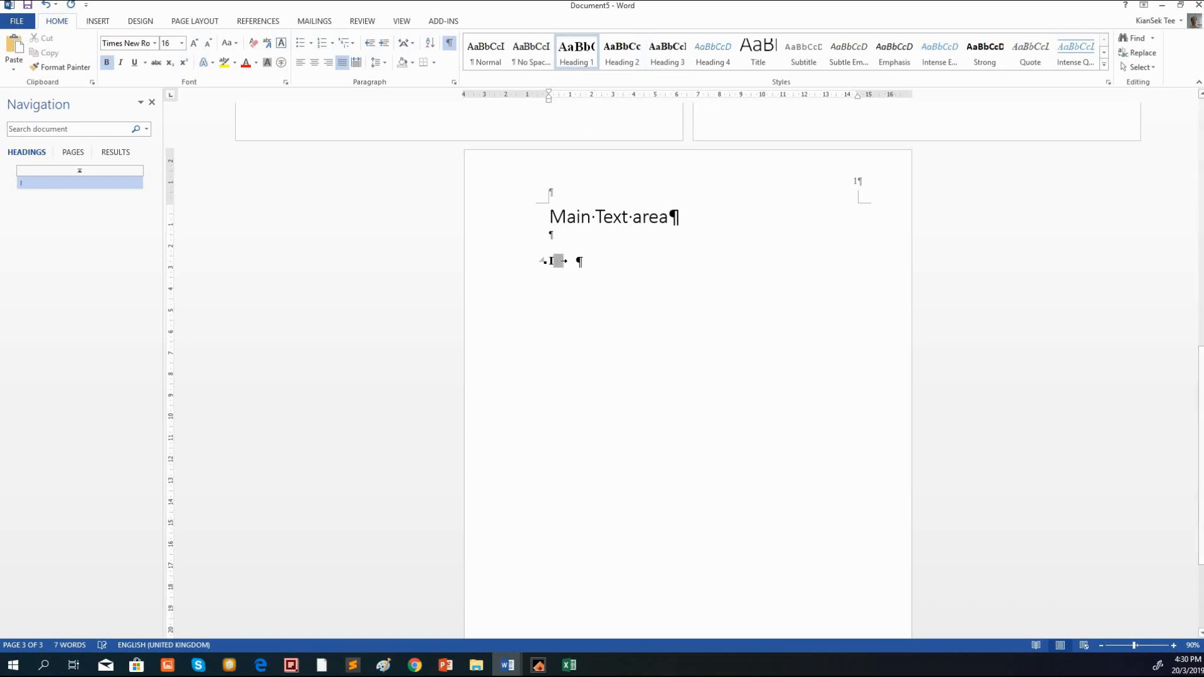
type("ntrodcu")
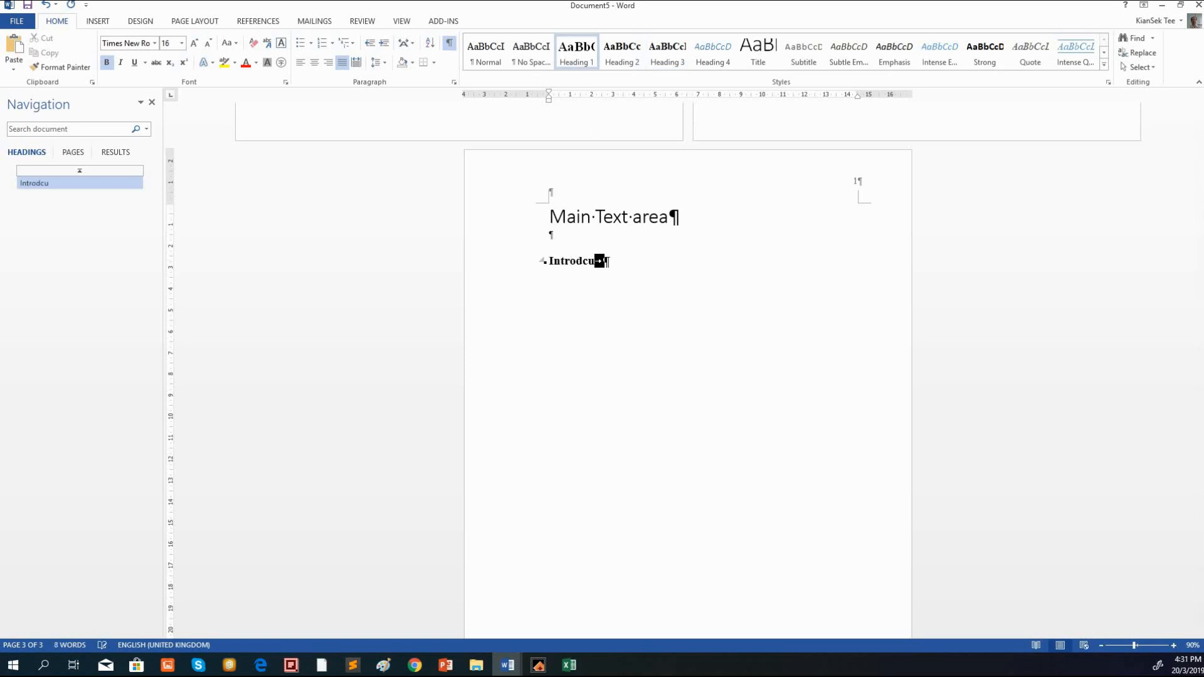
key("BackSpace")
key("BackSpace")
key("BackSpace")
type("duction")
key("Return")
key("Return")
key("Return")
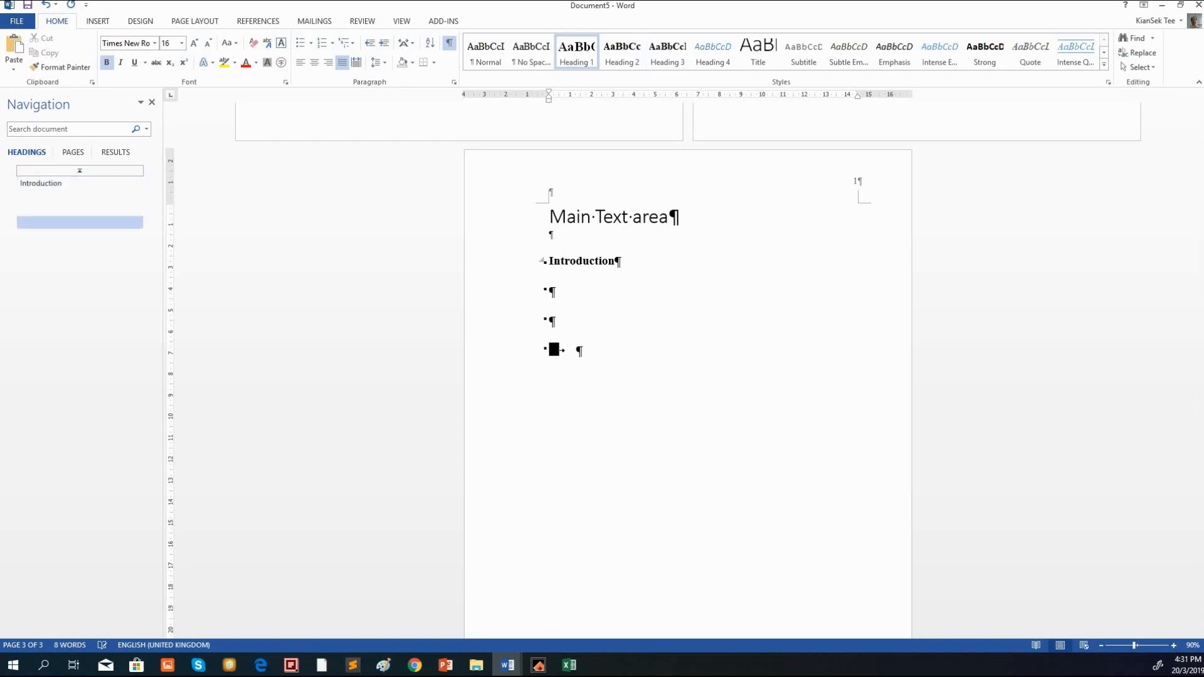
Enter "Scenario" as a Heading 2 on the last new line below Introduction and add two new lines after it
left_click(618, 52)
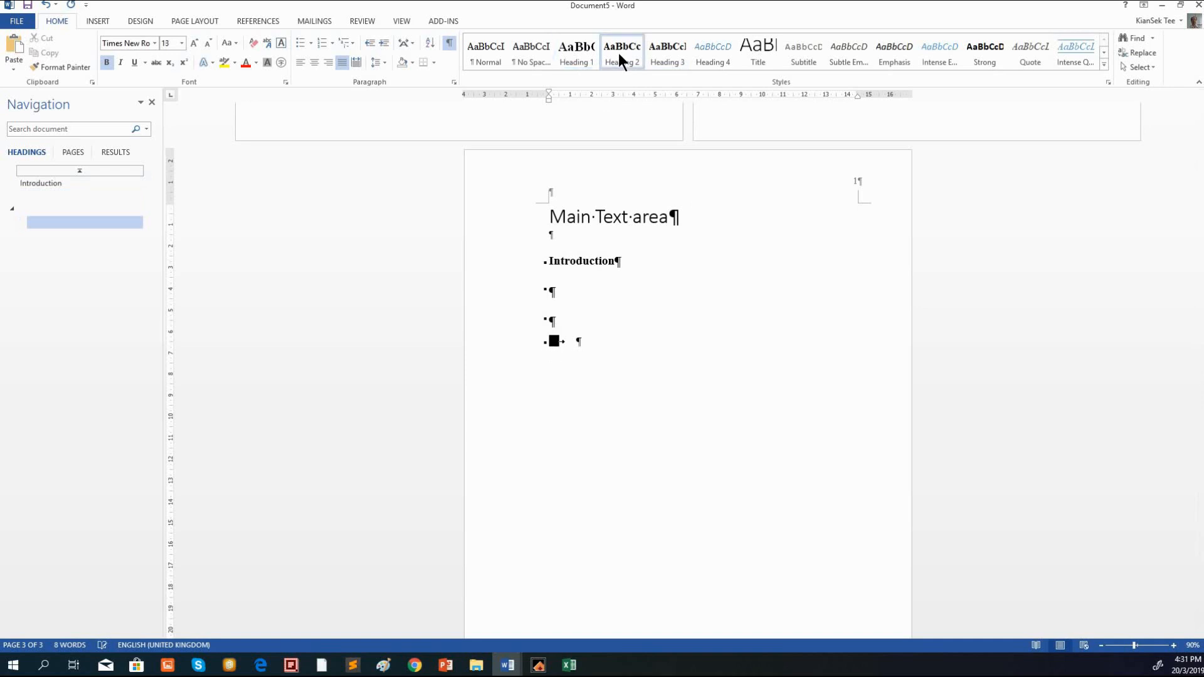
type("Scenrio")
key("BackSpace")
key("BackSpace")
key("BackSpace")
key("BackSpace")
key("BackSpace")
type("ario")
key("Return")
key("Return")
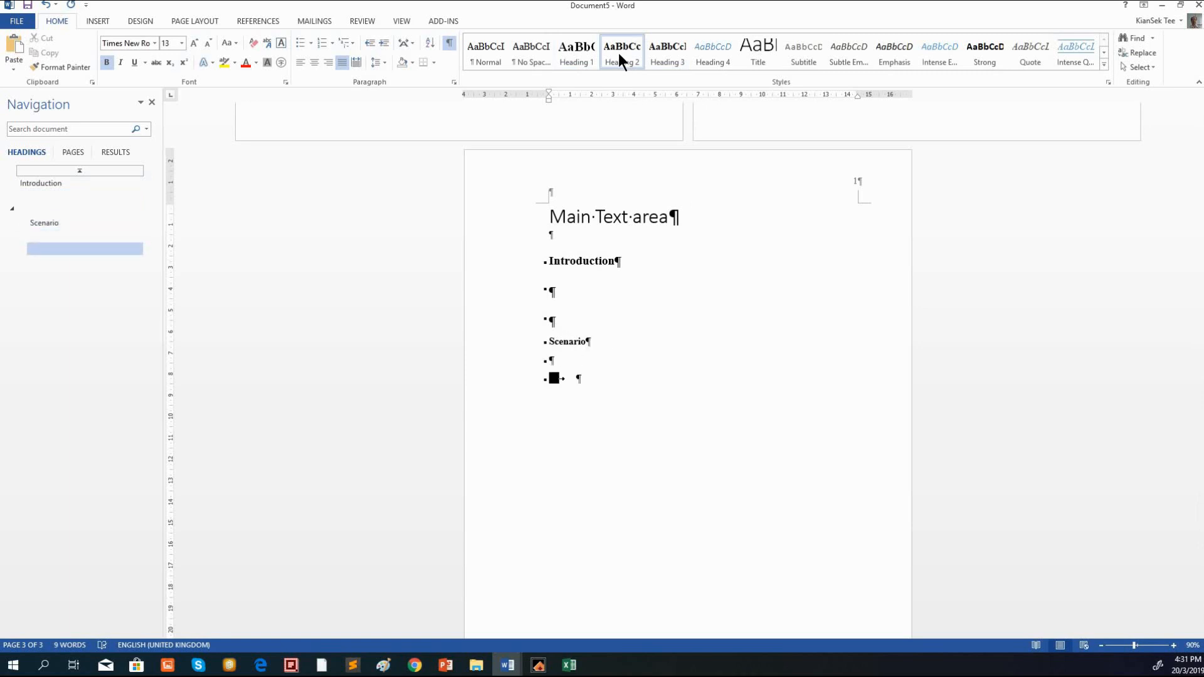
Enter "Problem statement" as a Heading 1 below Scenario and add two new lines after it
left_click(578, 59)
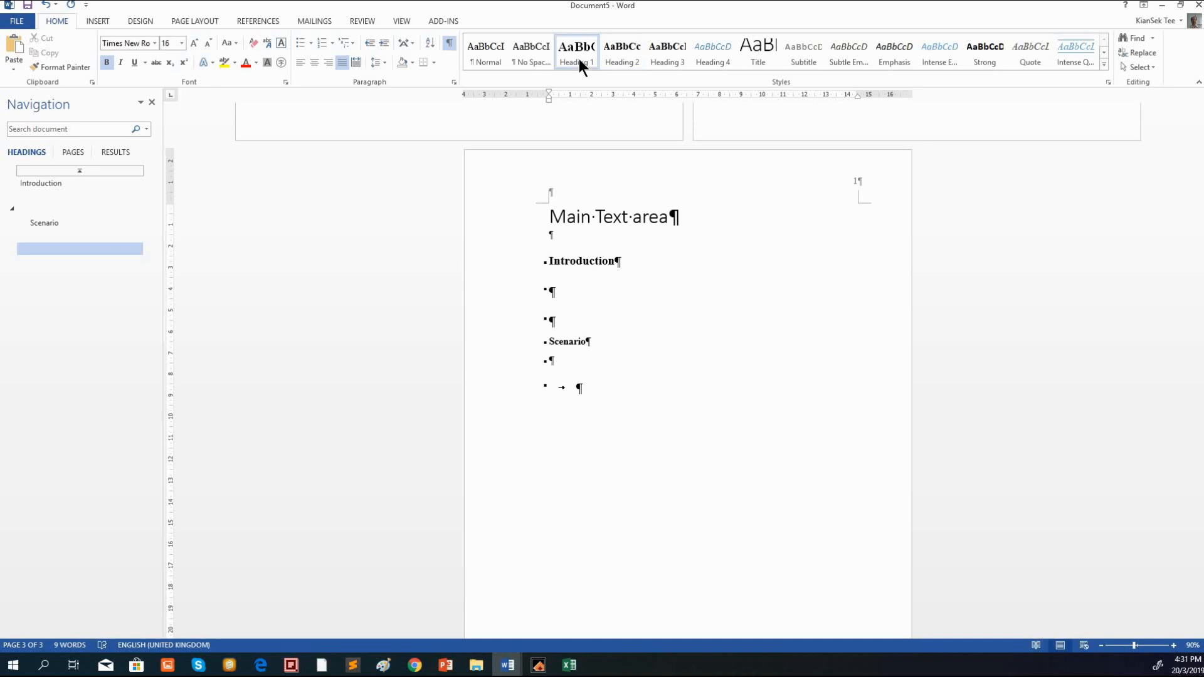
type("Problem")
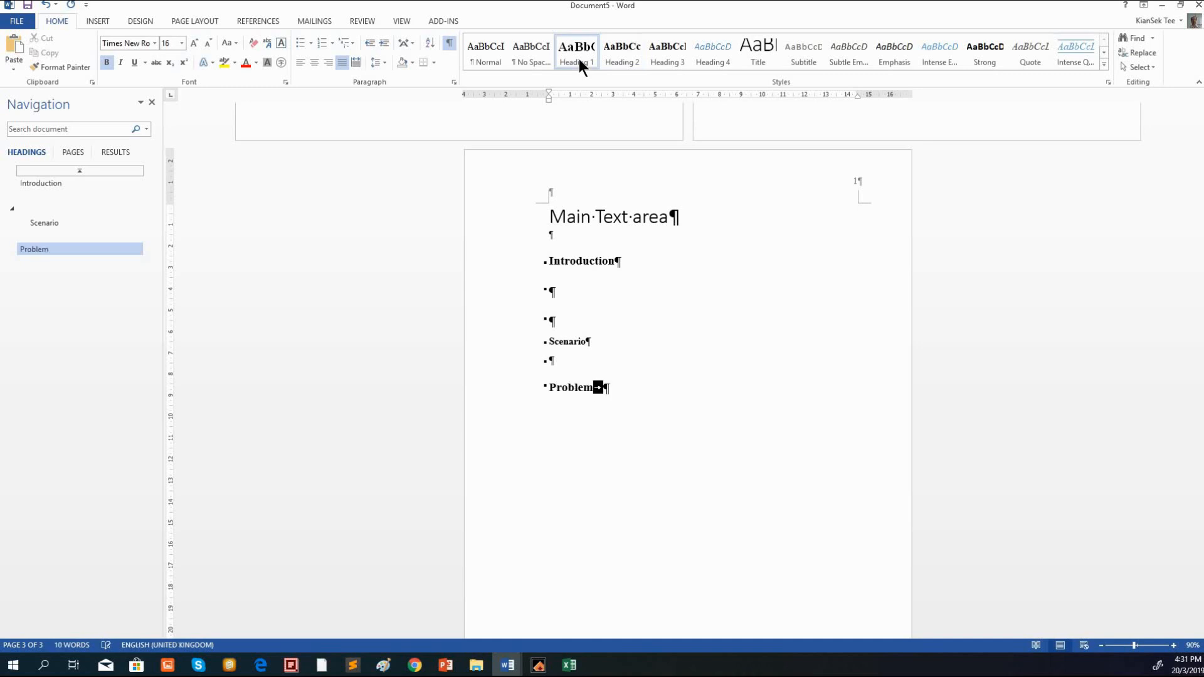
type(" Sate")
key("BackSpace")
key("BackSpace")
key("BackSpace")
key("BackSpace")
type("ste")
type("atement")
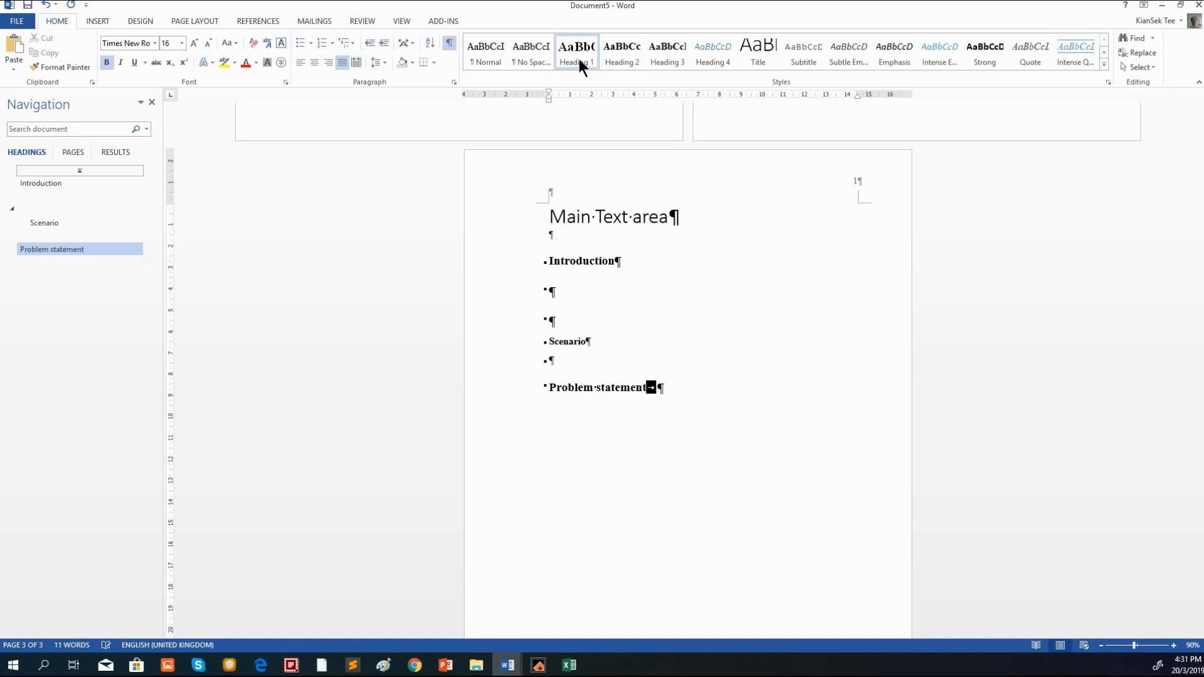
key("Return")
key("Return")
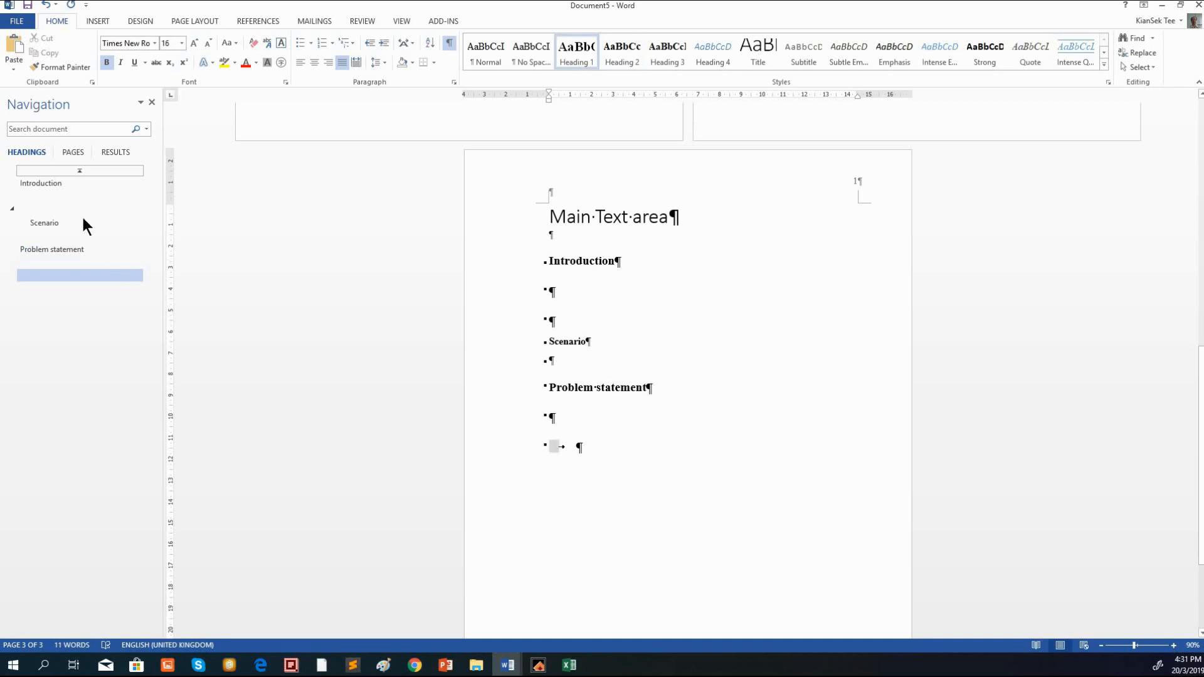
Apply the Normal style to the blank lines below Introduction and Scenario and to the first blank line below Problem statement
left_click(50, 203)
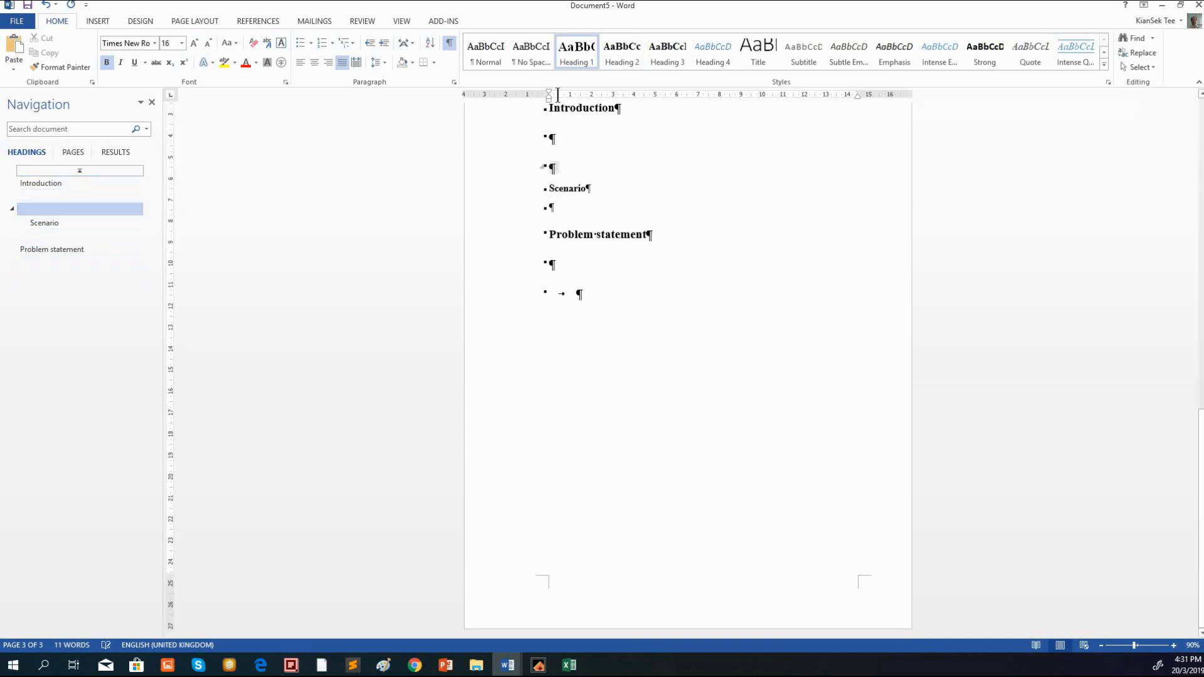
left_click(473, 58)
double_click(554, 138)
left_click(490, 51)
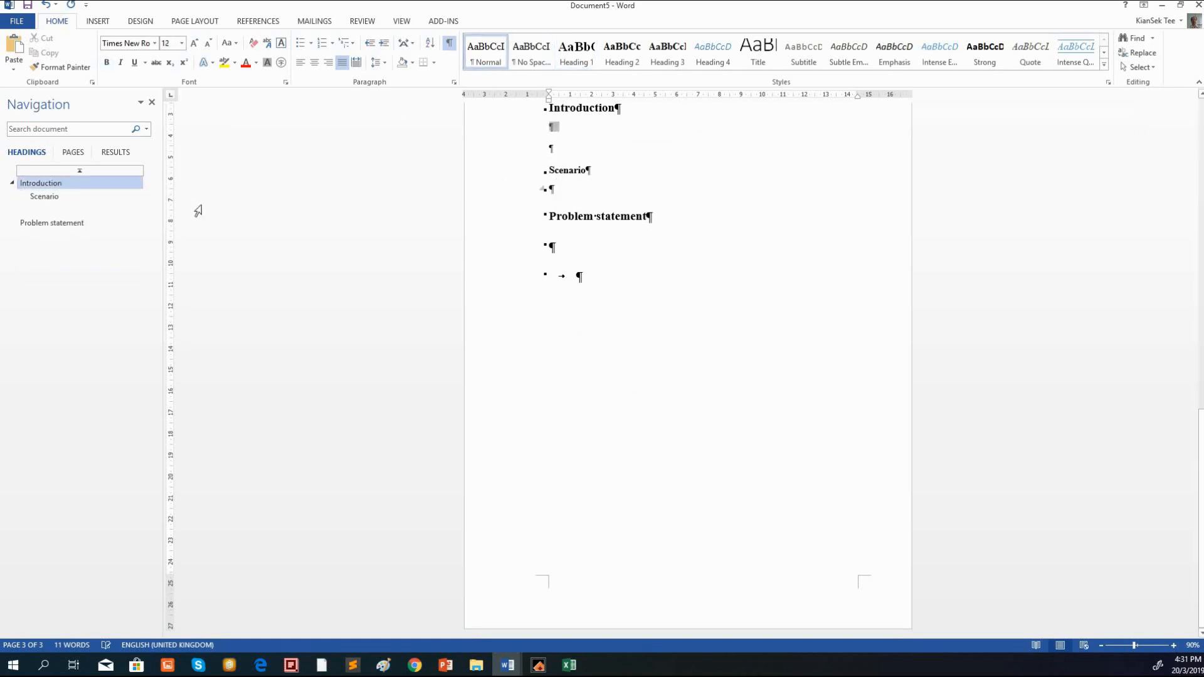
left_click(96, 209)
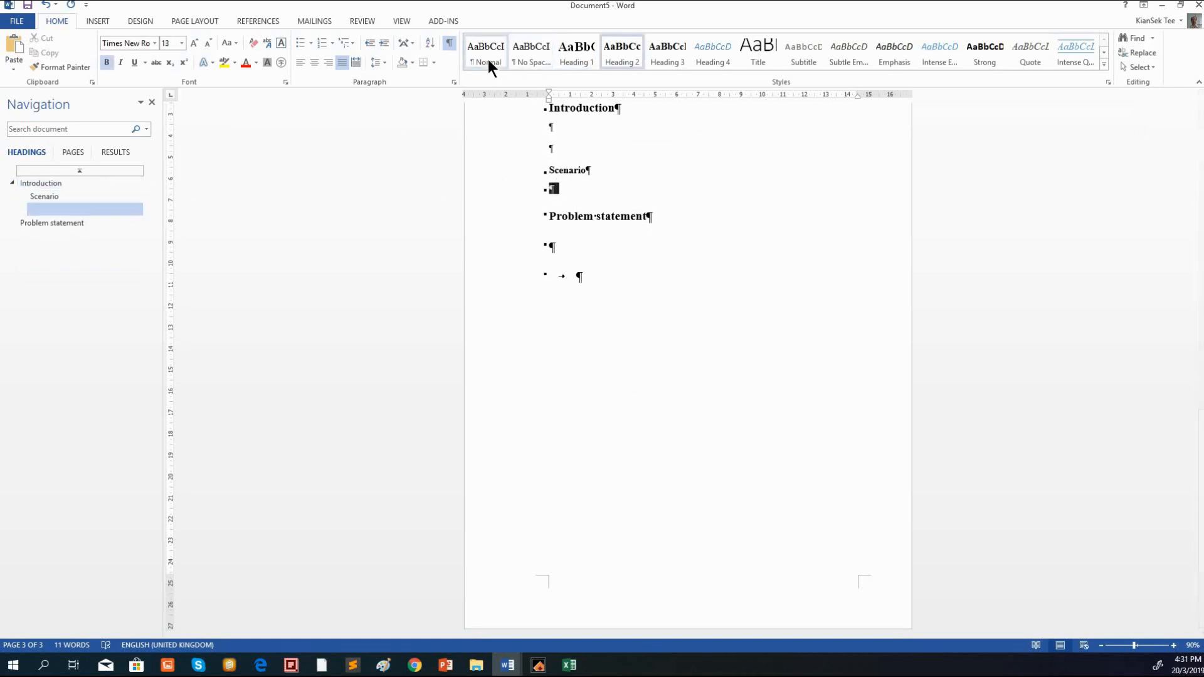
left_click(487, 58)
double_click(567, 248)
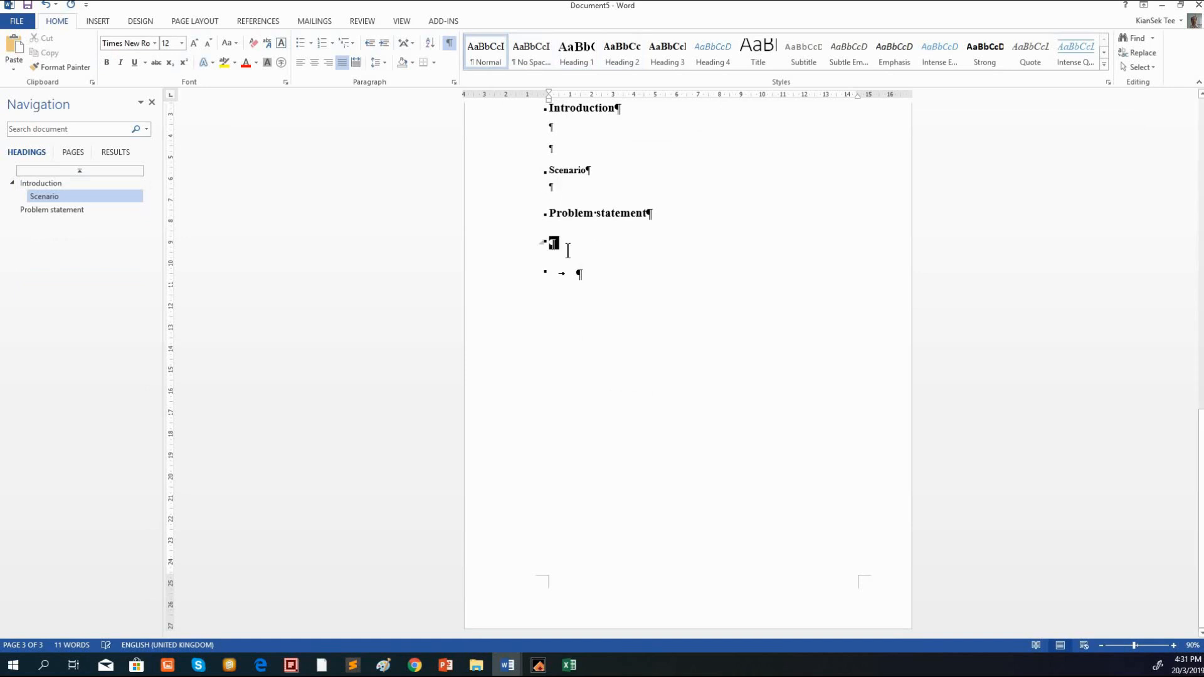
left_click(484, 52)
scroll(631, 185, "up", 3)
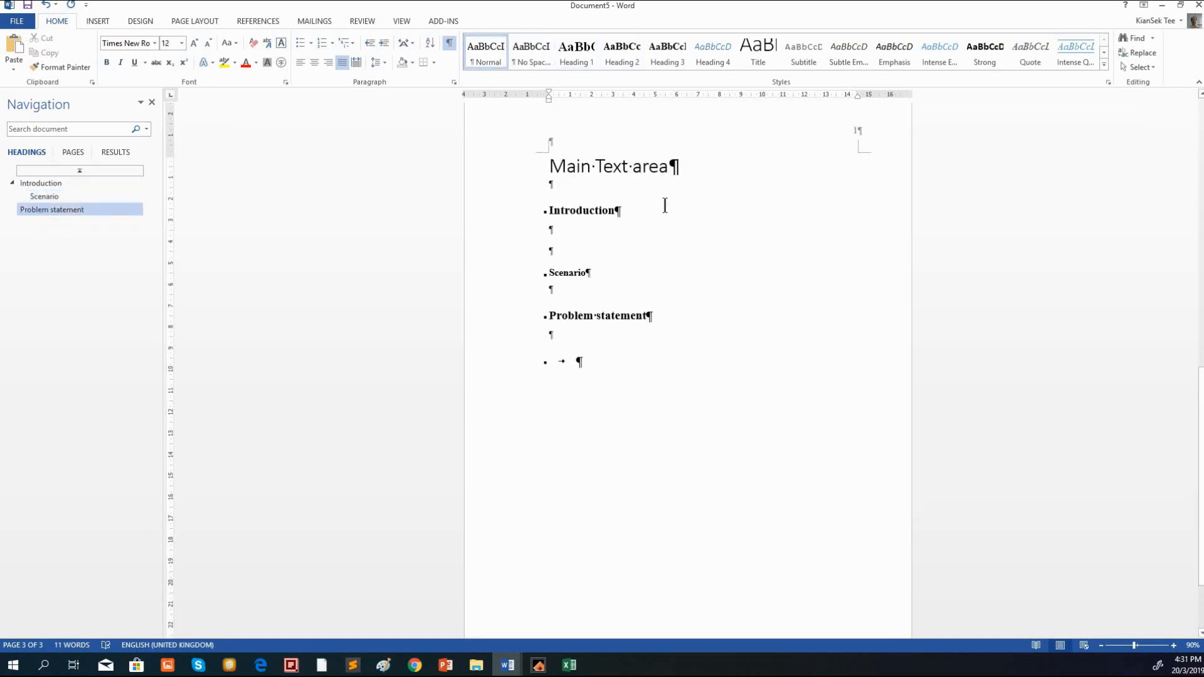
key("Left")
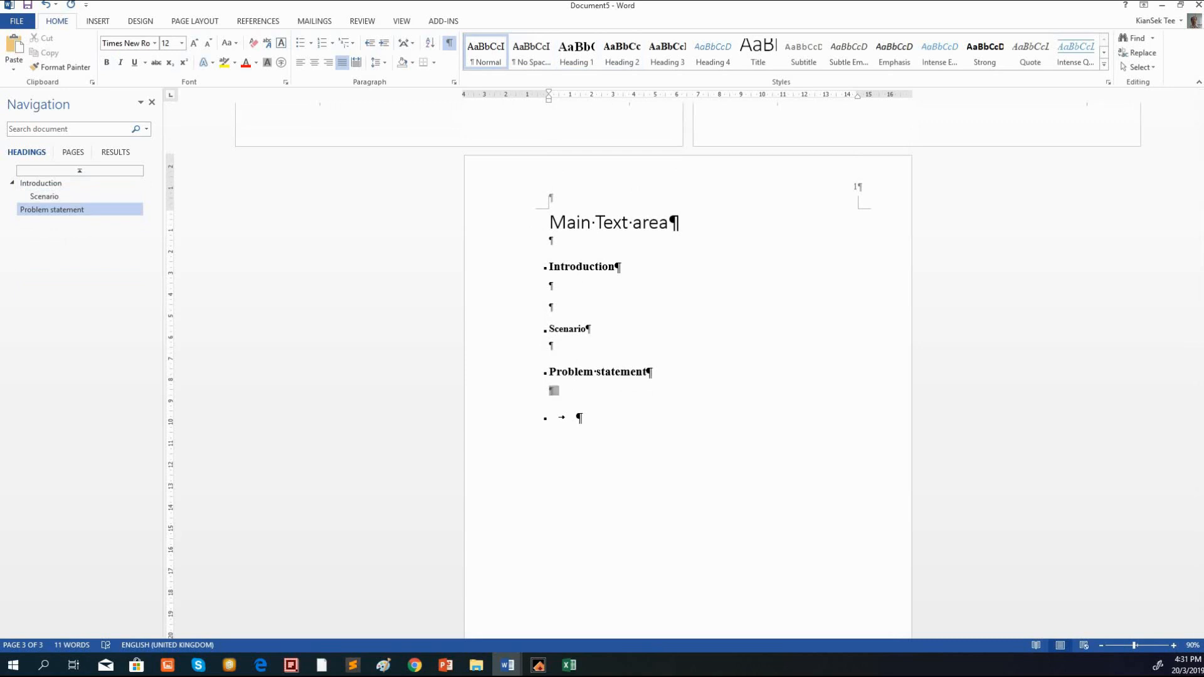
Enter the test paragraph "This is a testing of paragraph. CSFASFASFSF" plus filler text below Introduction, ending with three line breaks
left_click(640, 292)
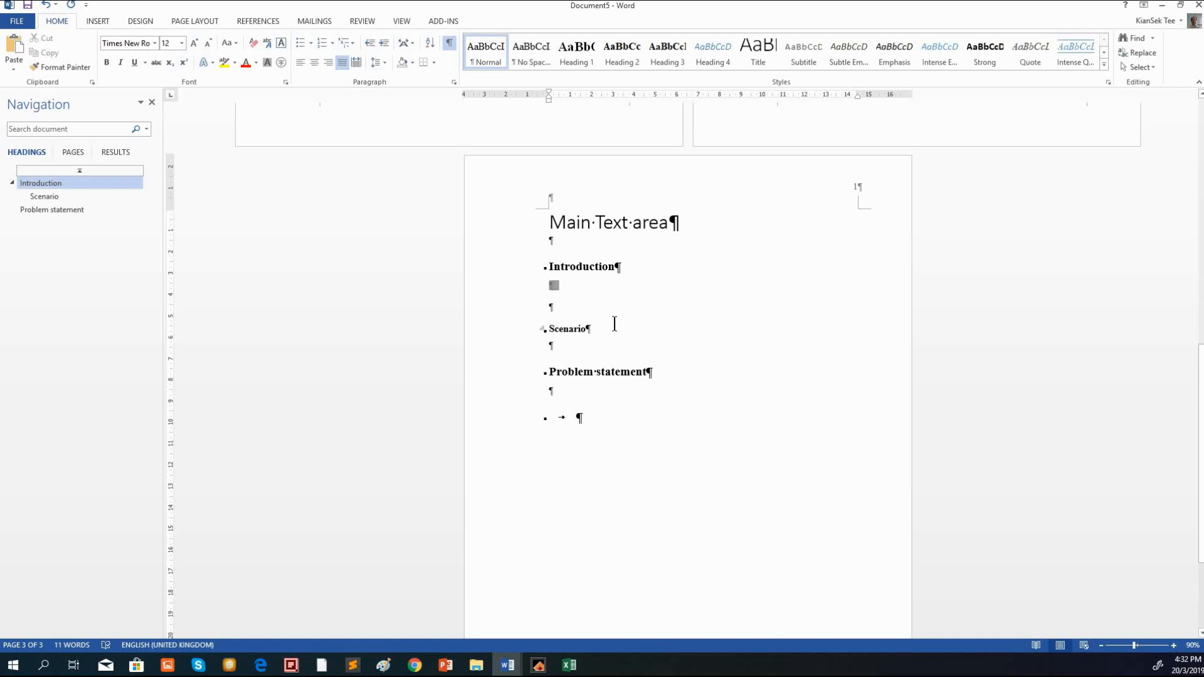
type("This is")
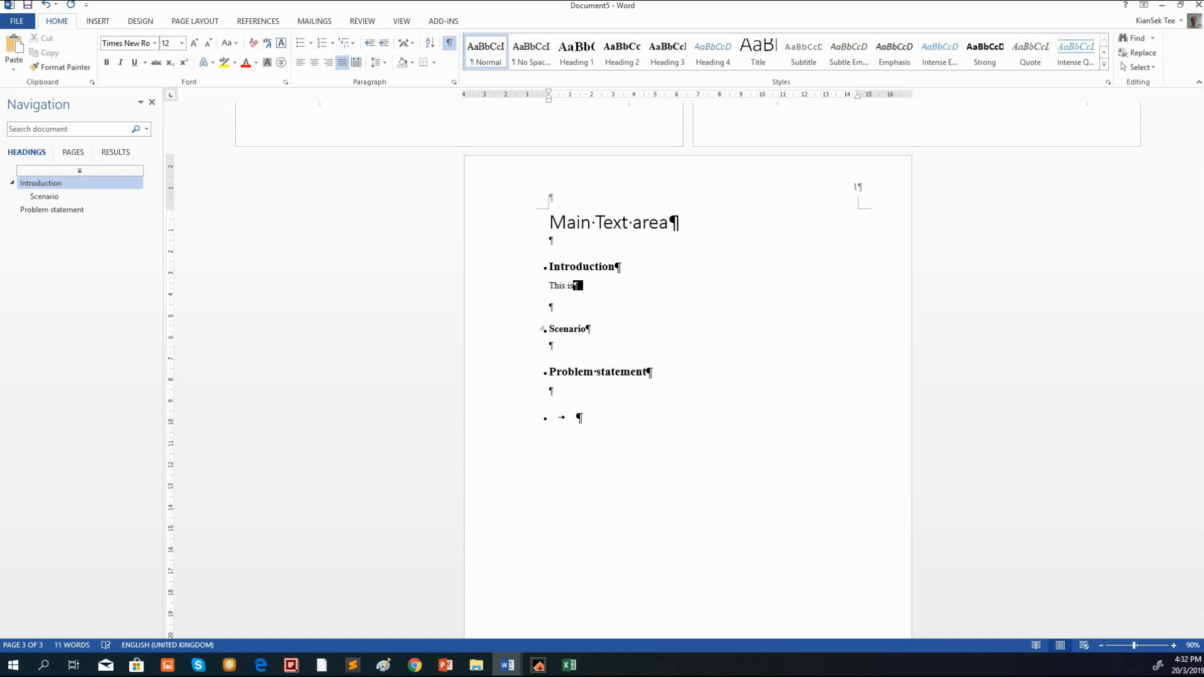
type(" a testing of paragraph. CSFASFASFSF s")
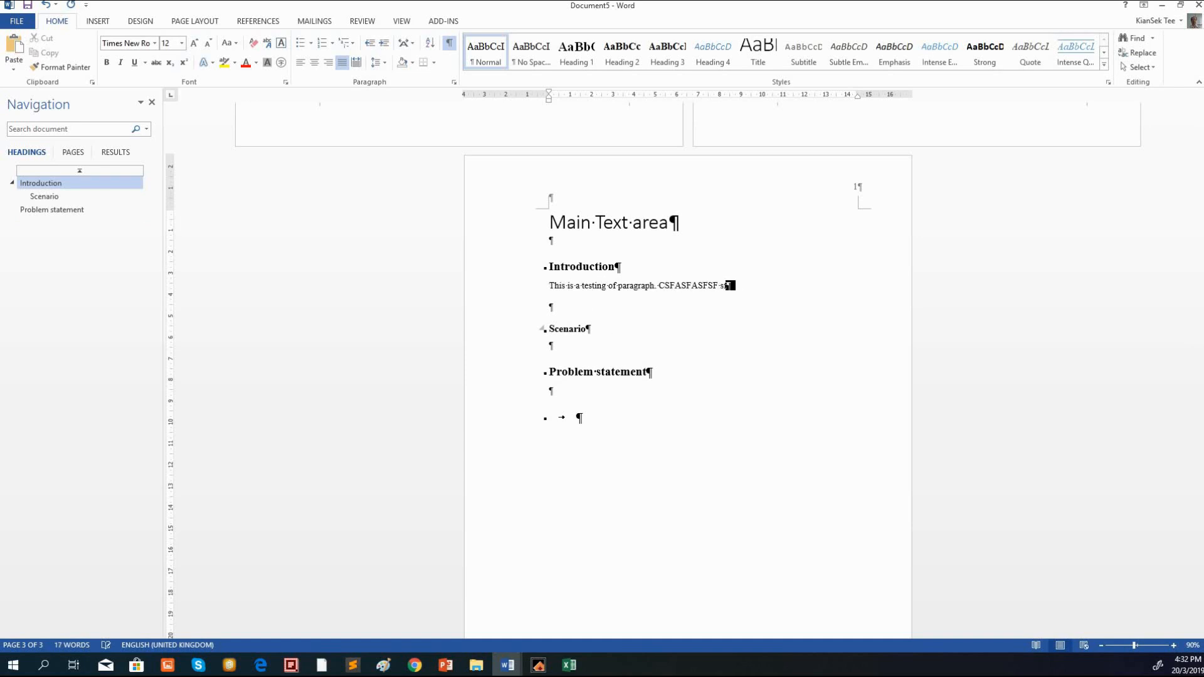
type("fsdfsdfsdfsdfsdfsdfsdfsdfsdfsdfsdfsdfsdfsdfsd")
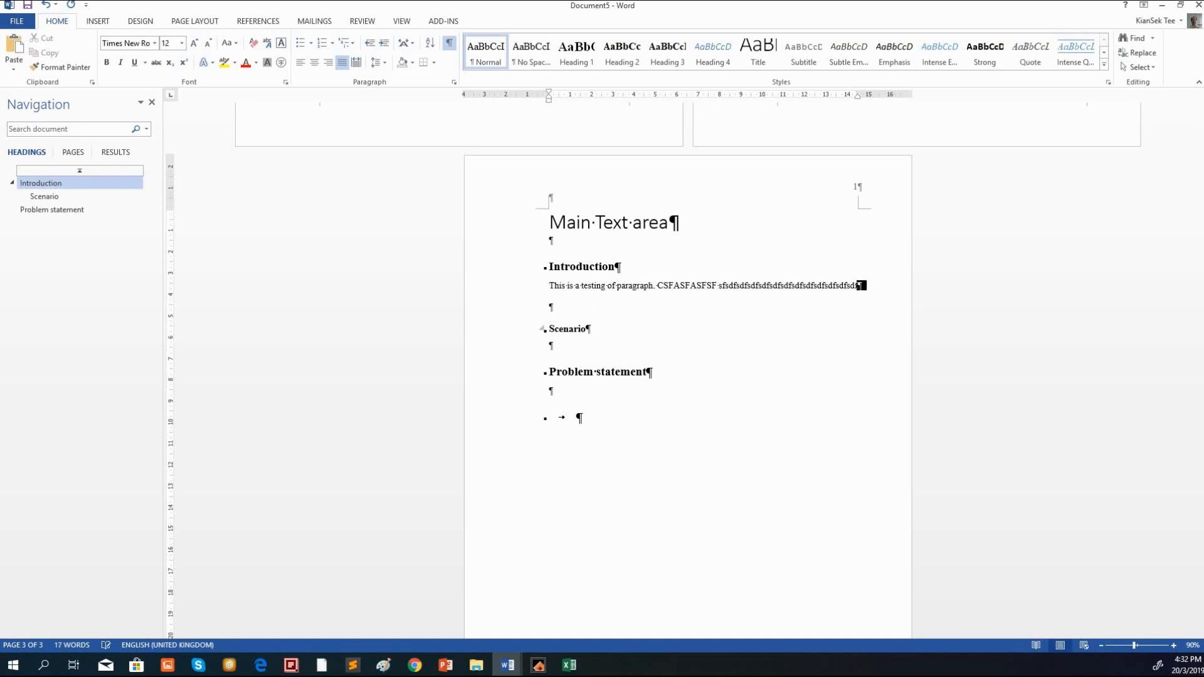
type("fdsfsdfsfsfs  dfgdg")
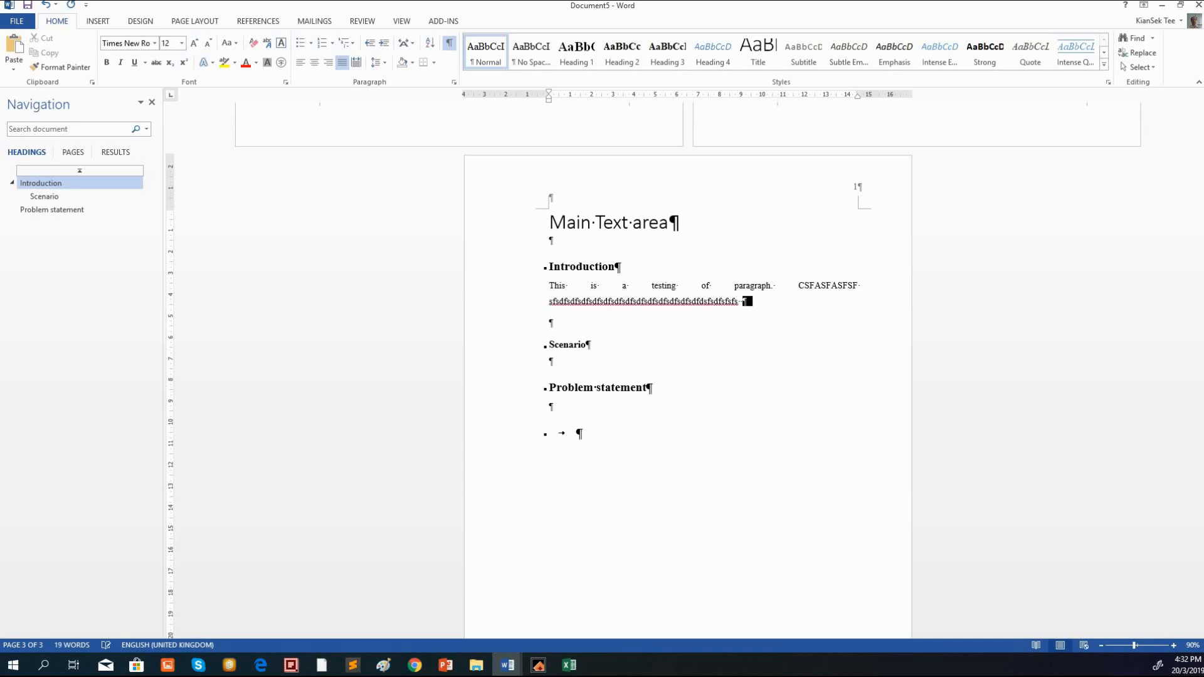
type("d")
key("Return")
key("Return")
key("Return")
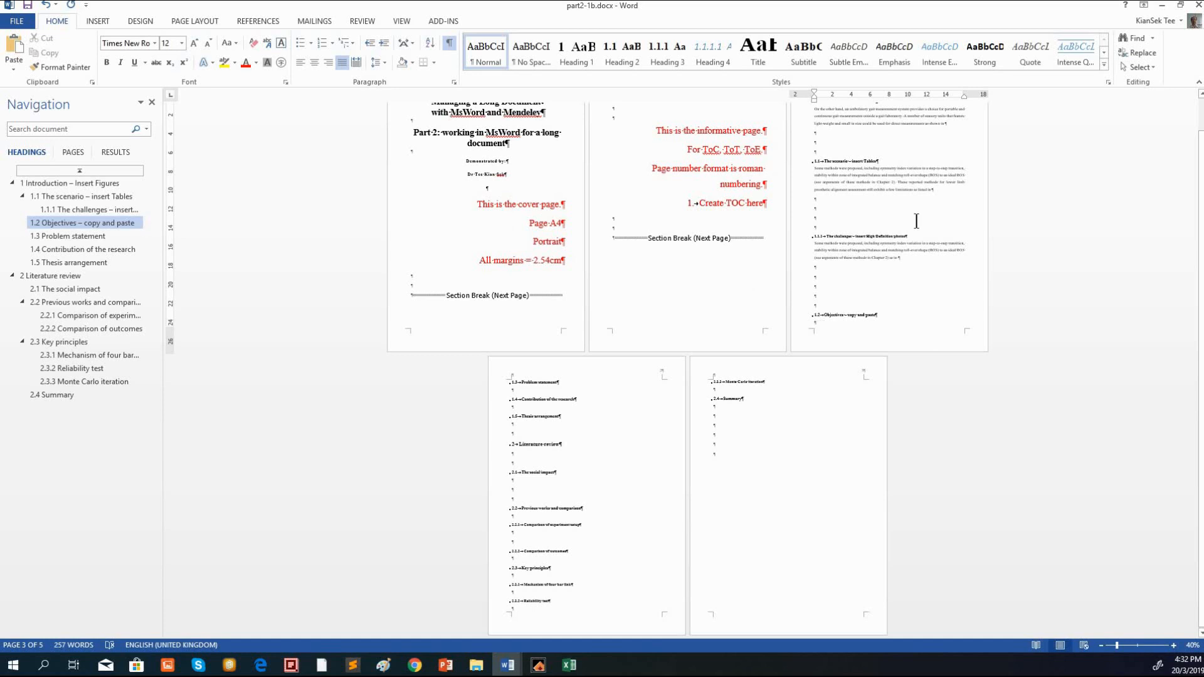
Look over the pages of part2-1b.docx, including the cover page, informative page and numbered chapter headings
scroll(916, 221, "up", 3)
scroll(898, 215, "down", 4)
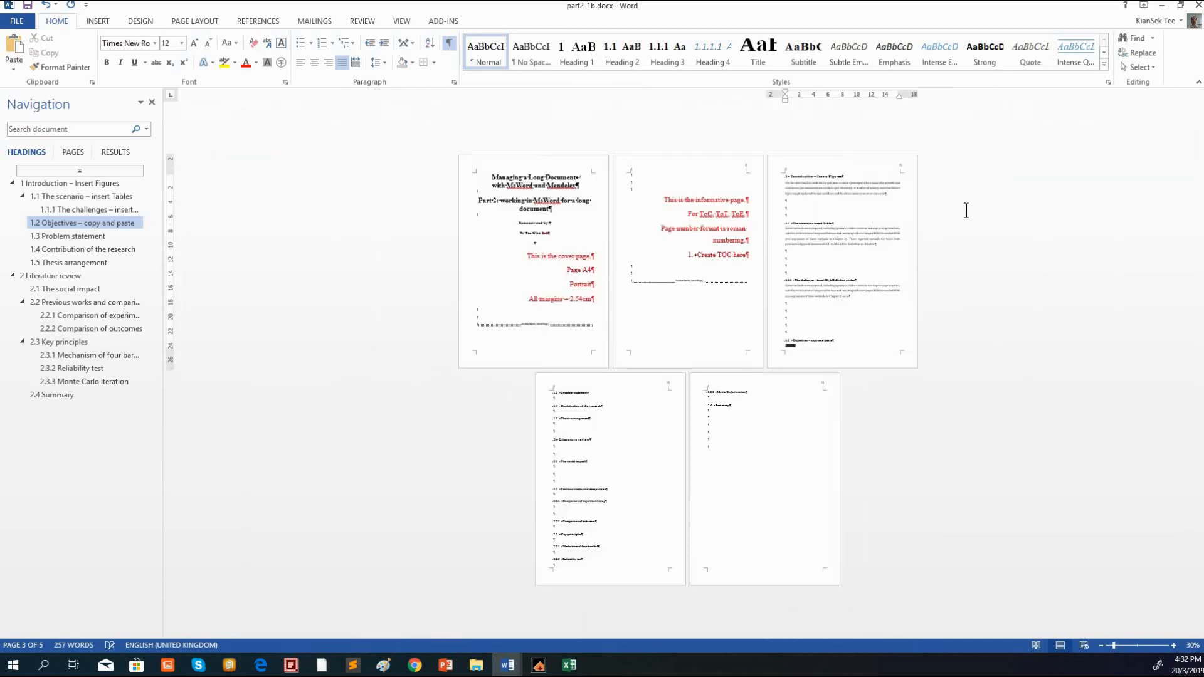
scroll(969, 243, "up", 2)
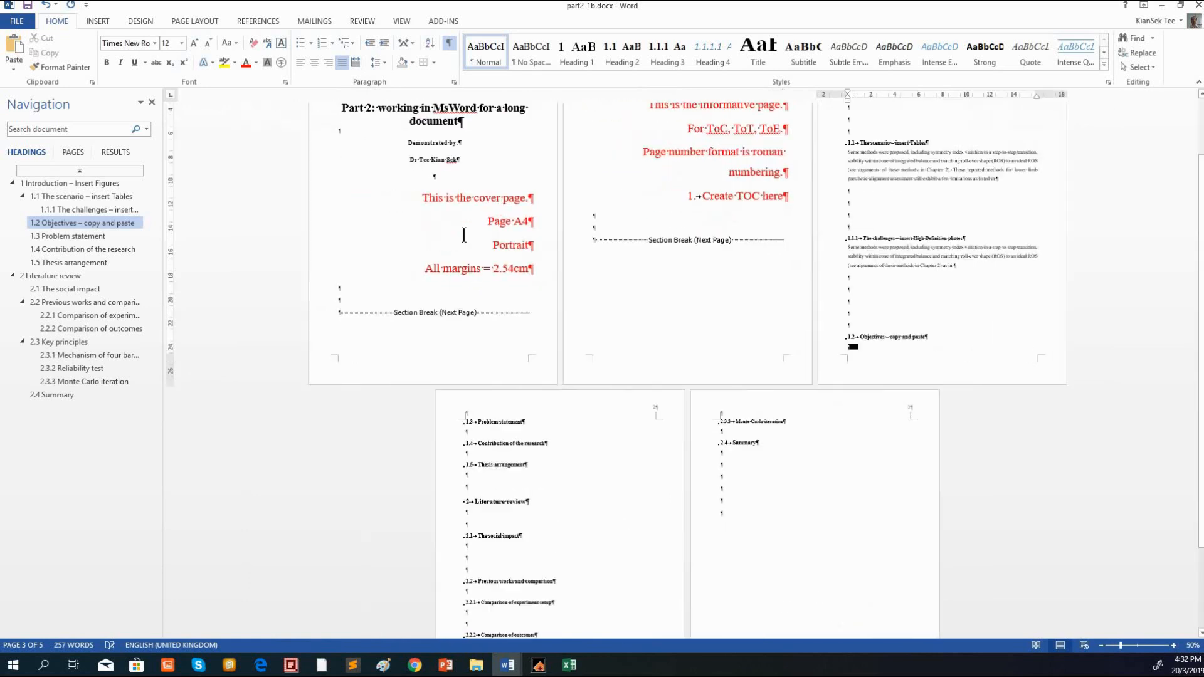
scroll(804, 180, "up", 2)
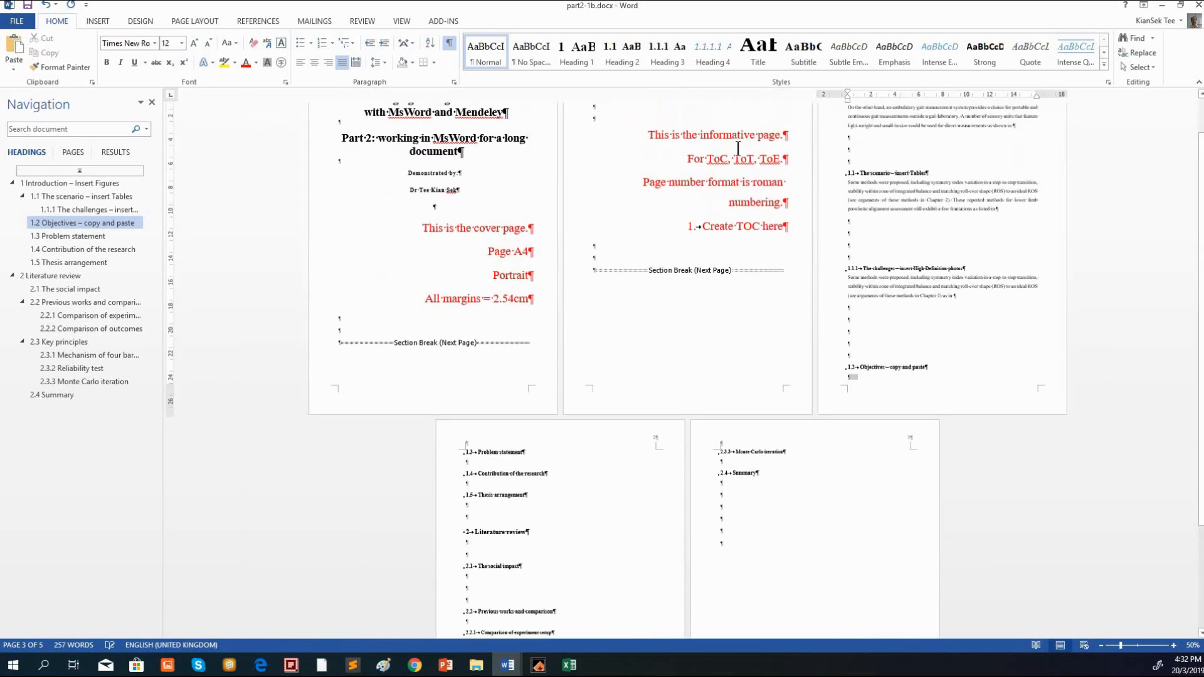
Start inserting a picture on the first blank line below the Introduction paragraph and open the folder Videos > myrecord > Msword and Mendeley
scroll(815, 145, "up", 2)
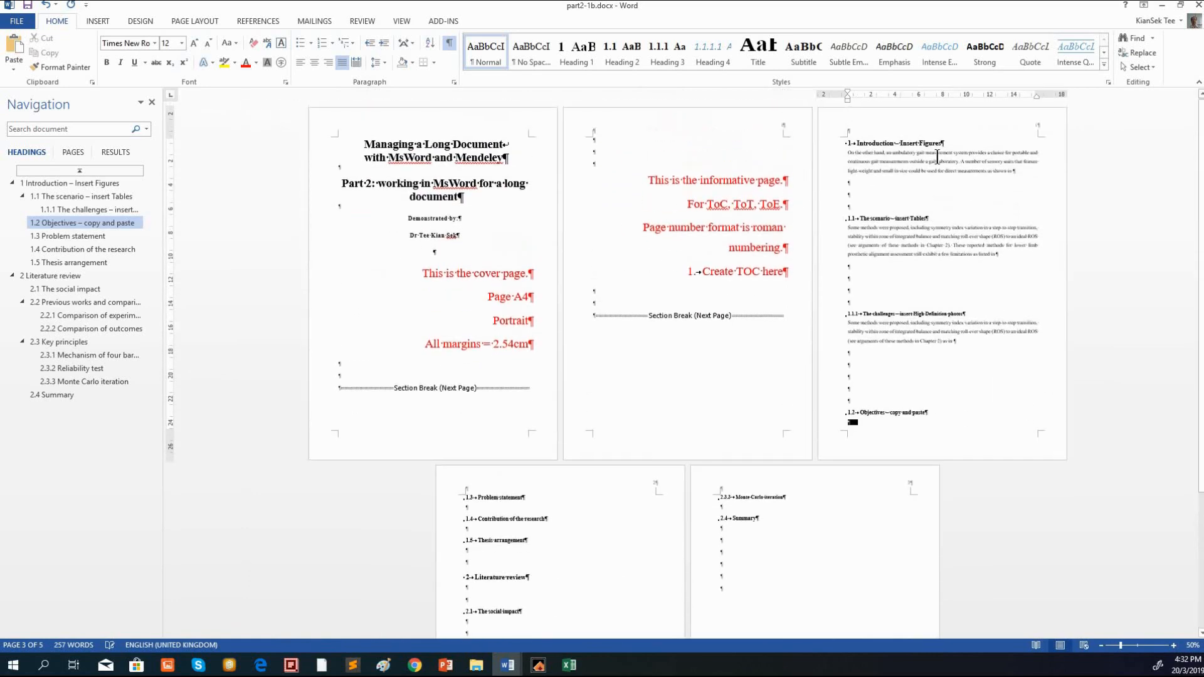
left_click(952, 140)
scroll(1023, 169, "up", 5)
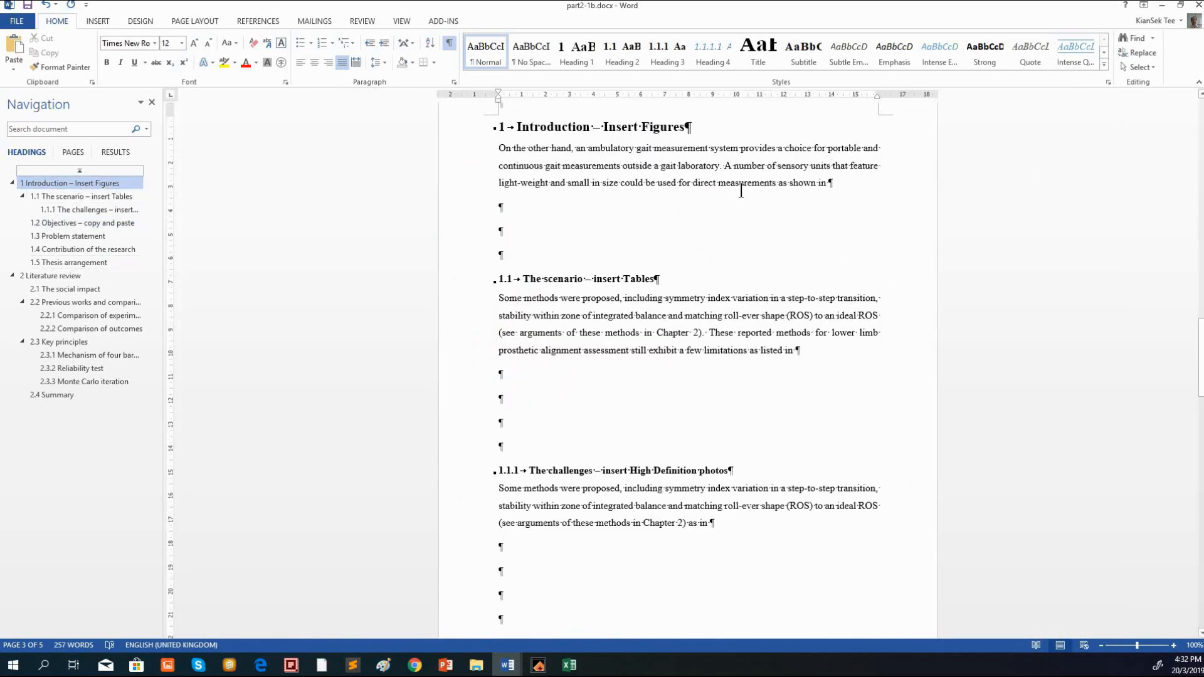
double_click(860, 187)
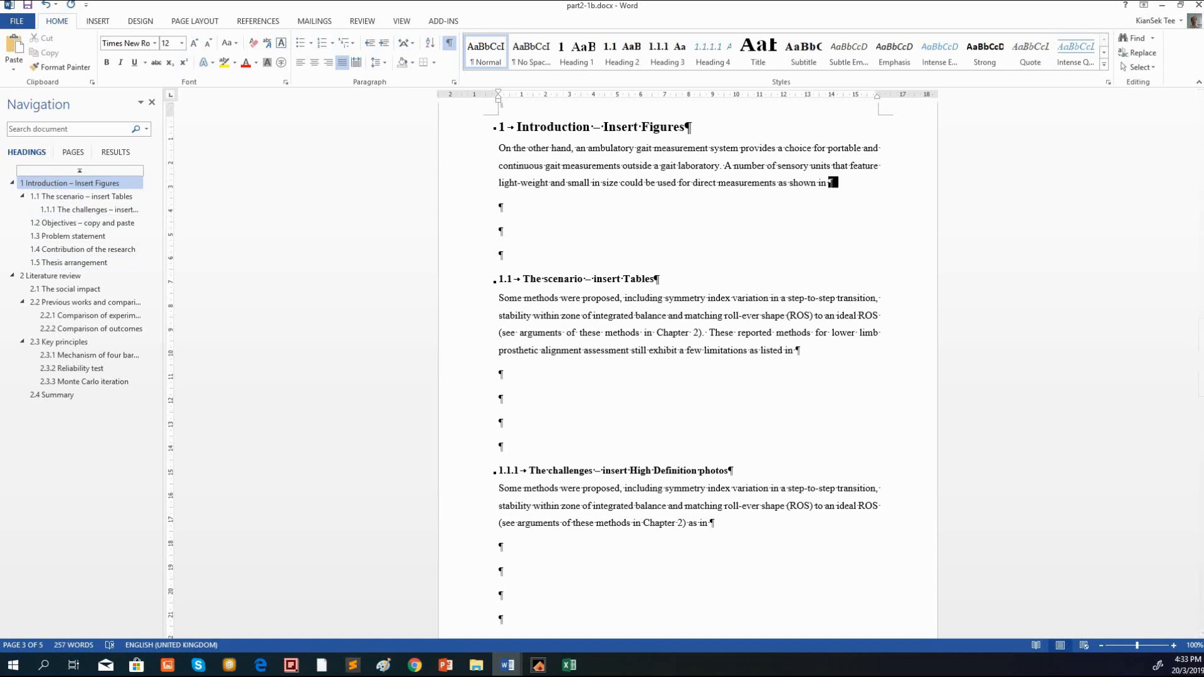
double_click(638, 211)
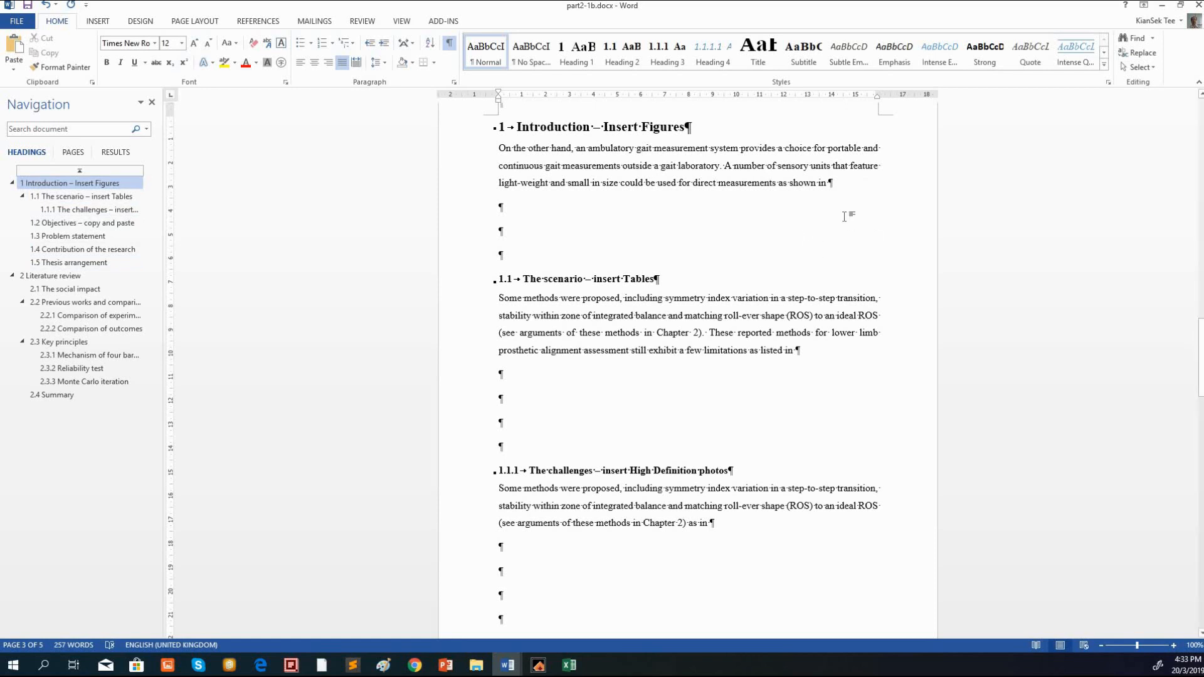
left_click(94, 21)
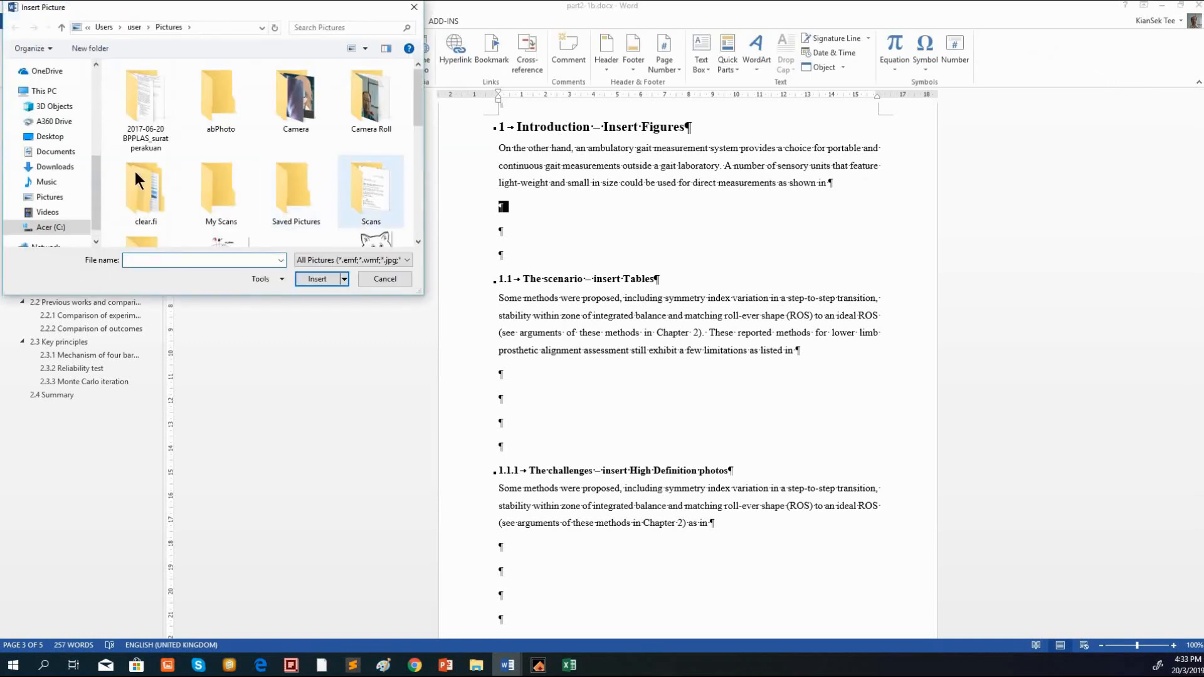
left_click(59, 227)
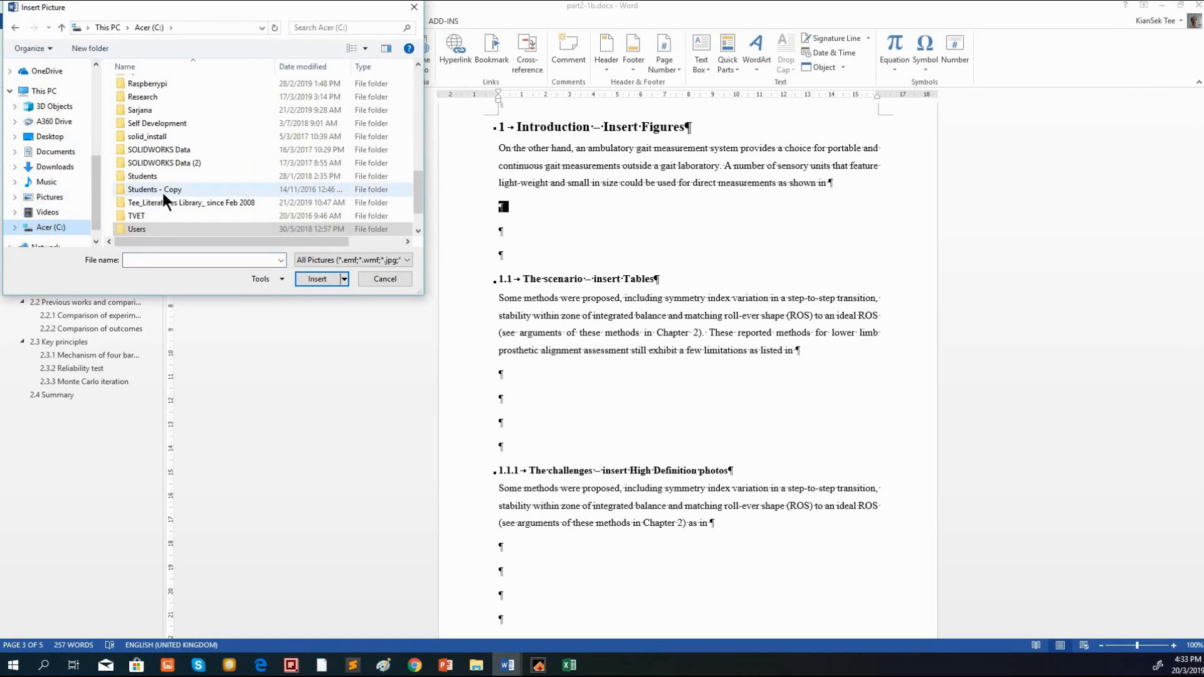
left_click(47, 211)
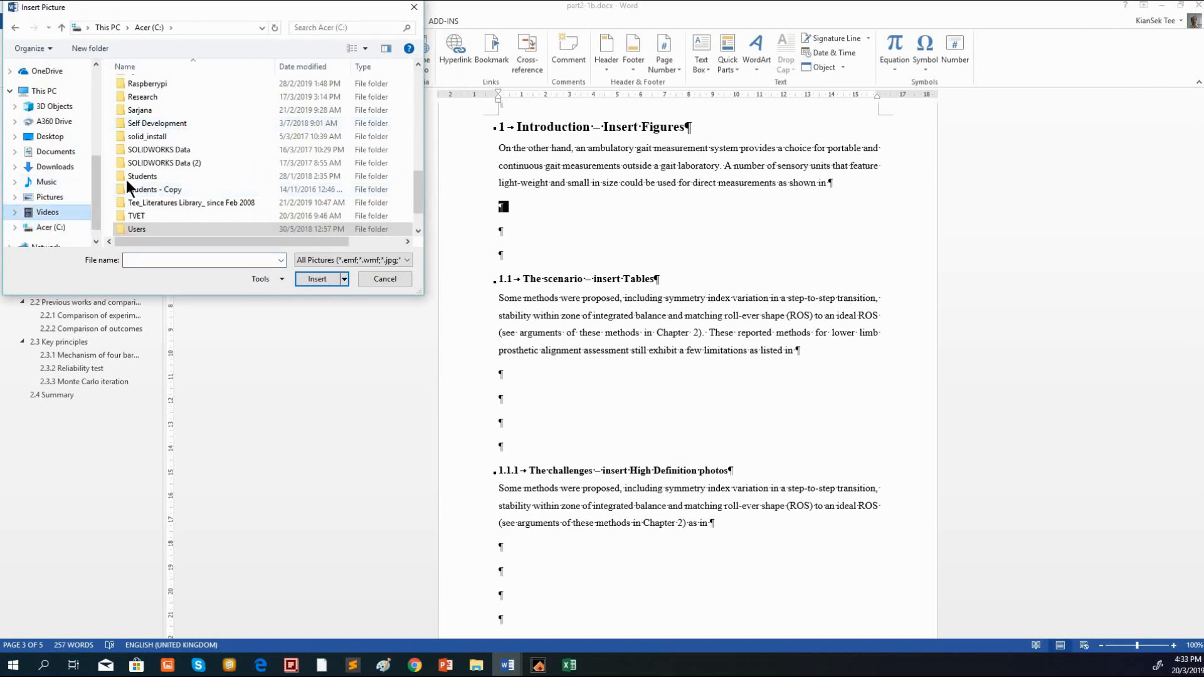
double_click(217, 108)
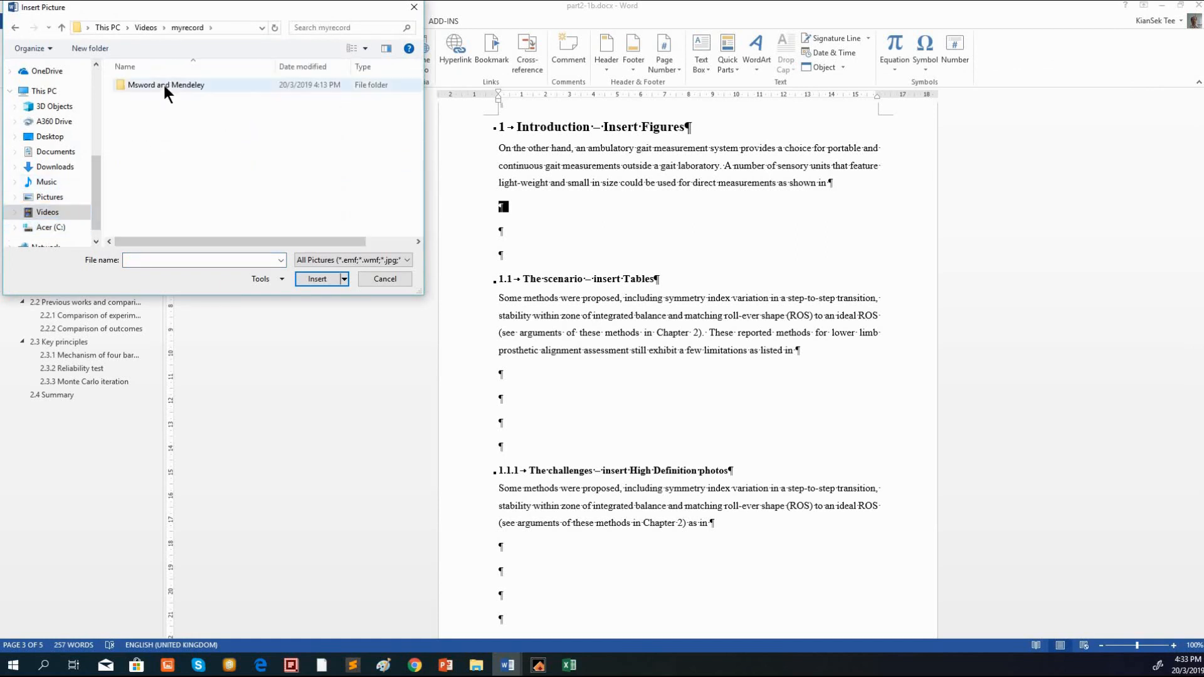
double_click(191, 87)
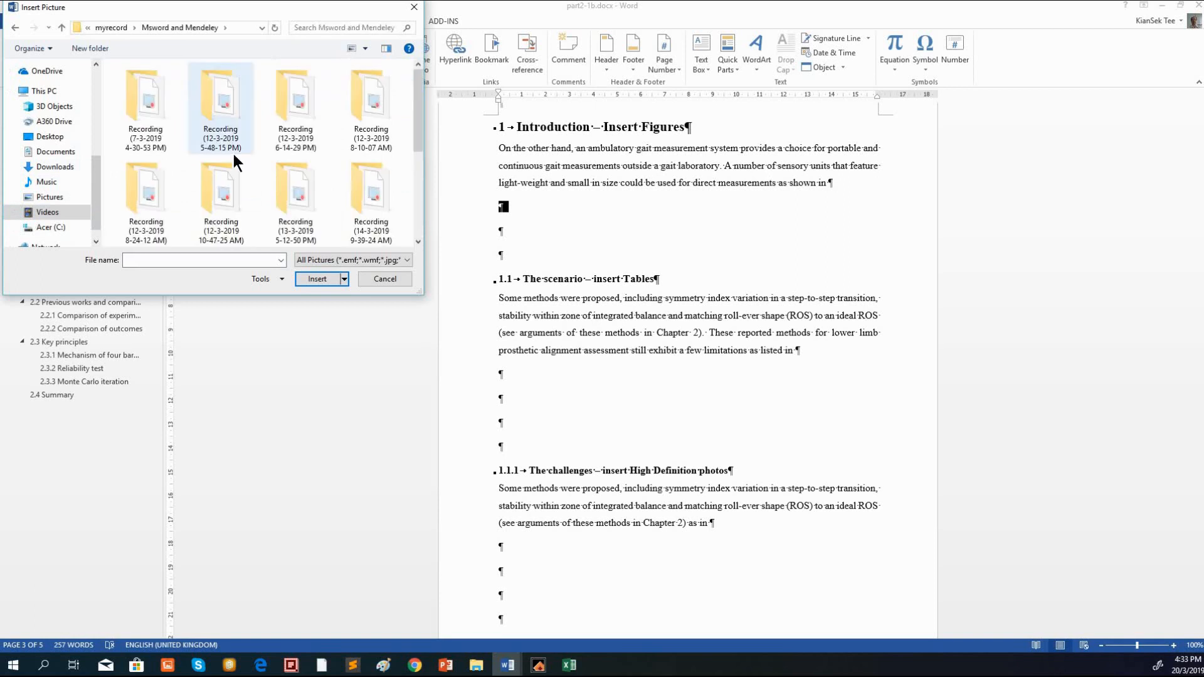
Show the folder's files in Details view and insert the picture of the mannequin with green body planes
left_click(367, 46)
left_click(415, 126)
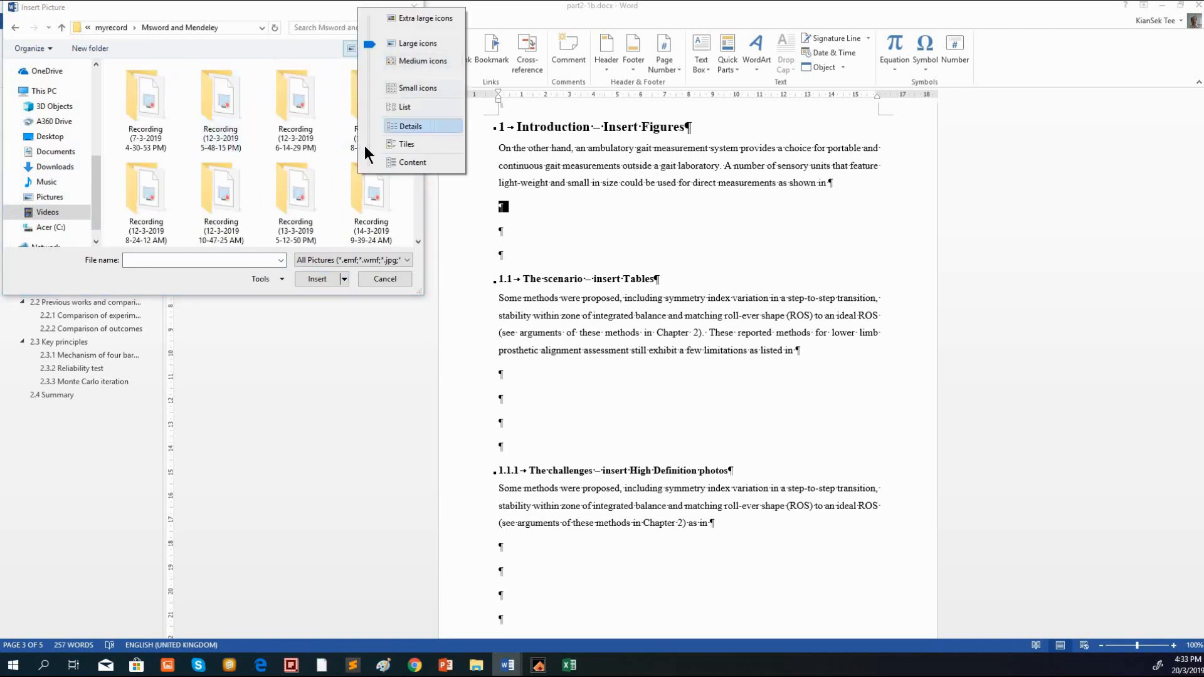
scroll(257, 187, "down", 1)
left_click(172, 177)
left_click(317, 278)
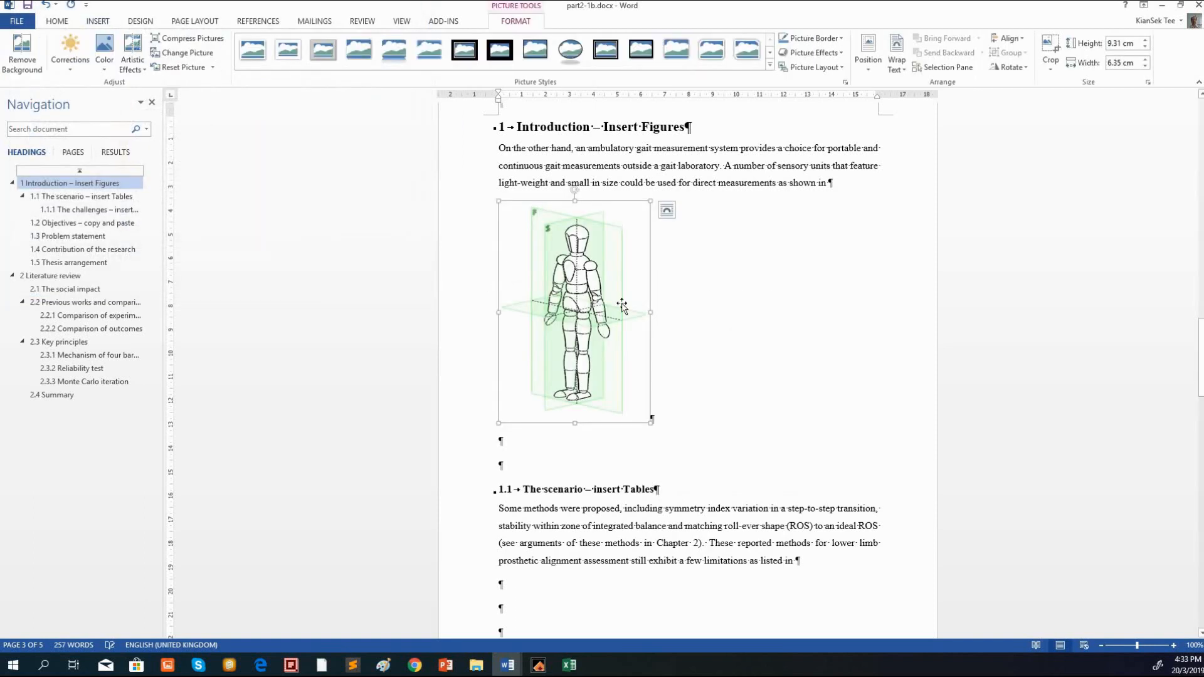
Add a blank line directly below the inserted picture and check the styles gallery for a caption style
left_click(674, 384)
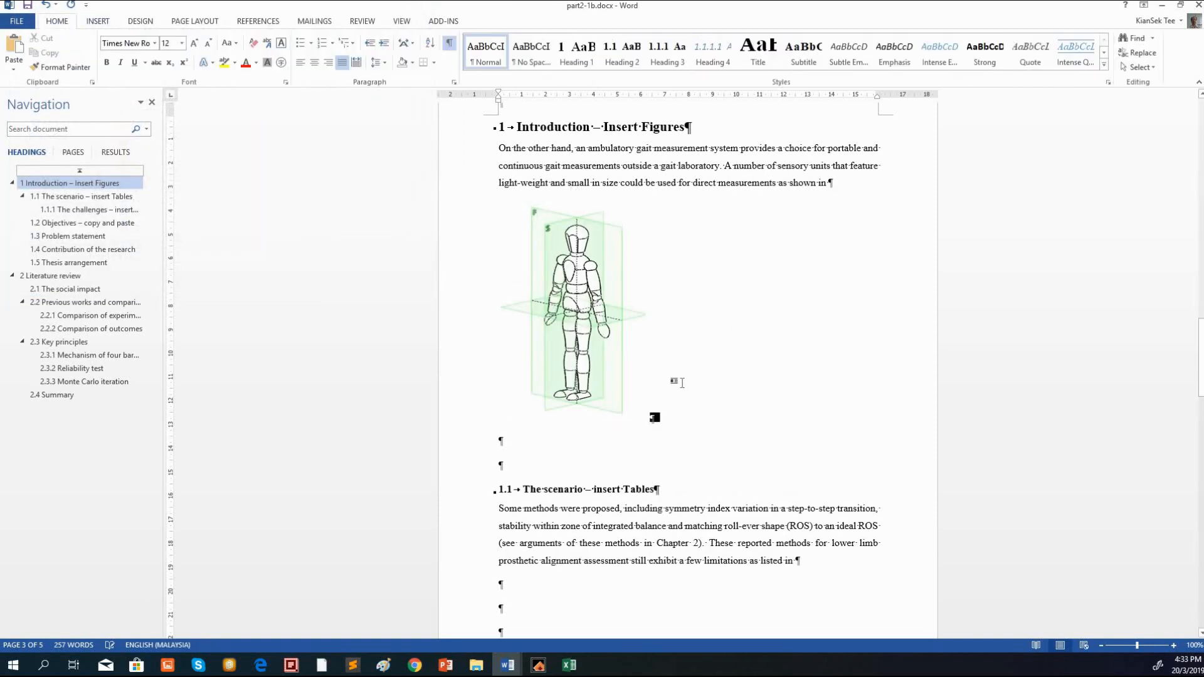
key("Return")
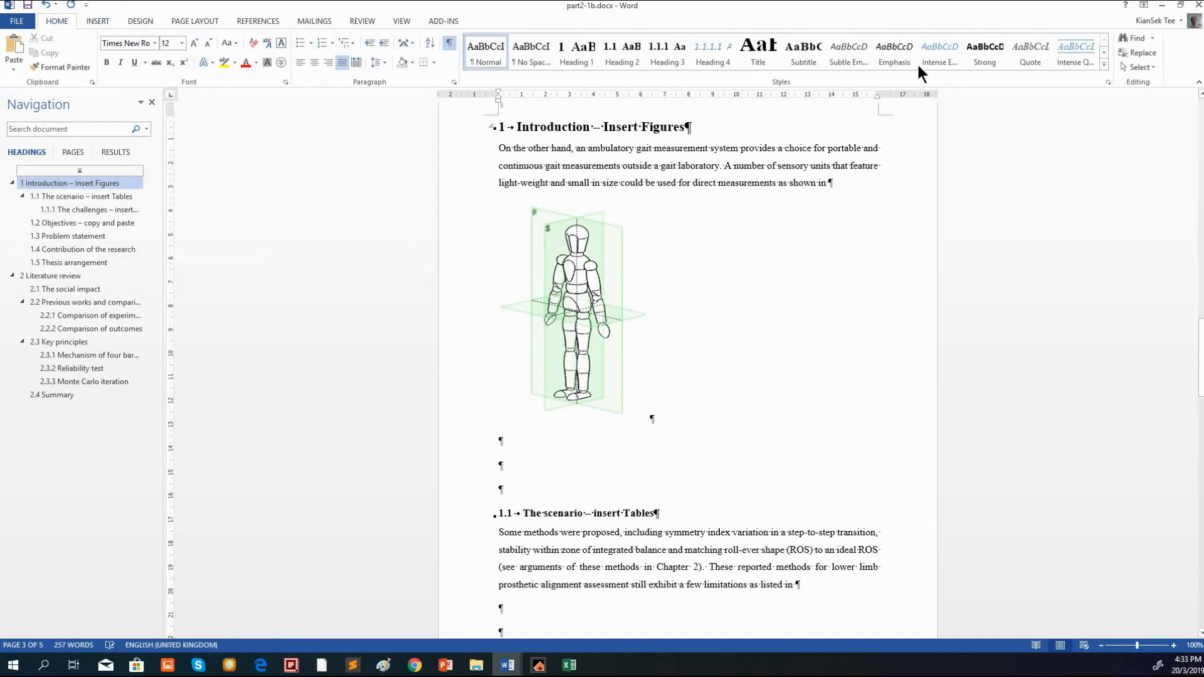
left_click(1104, 65)
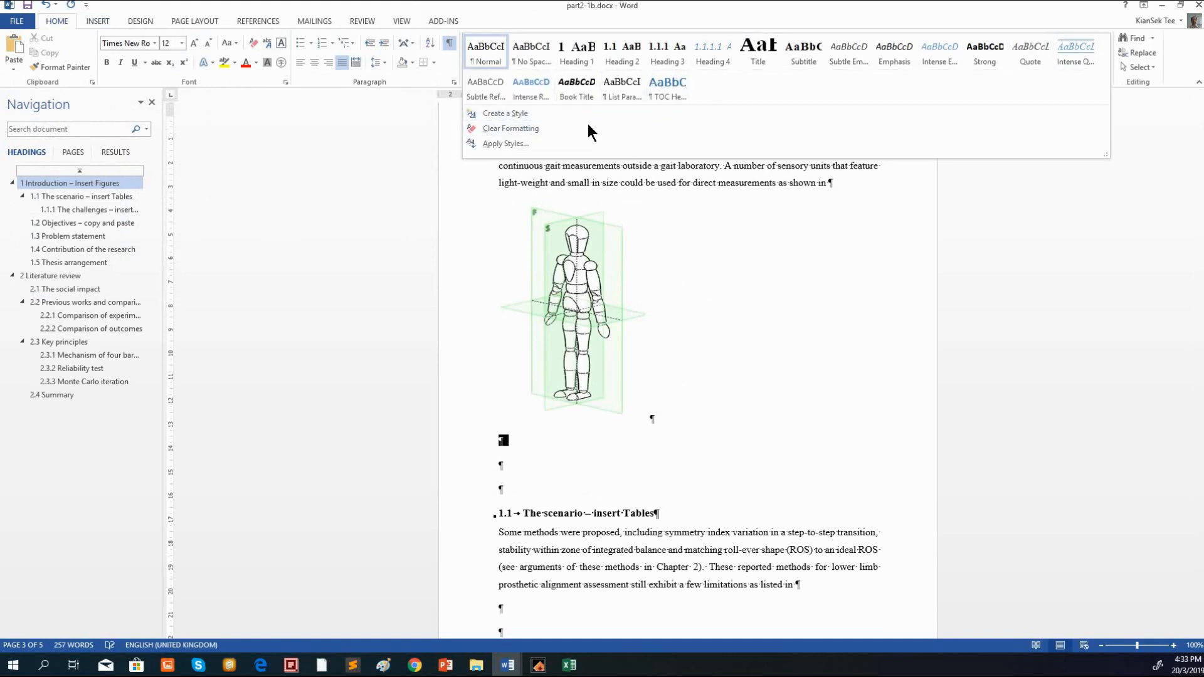
left_click(532, 446)
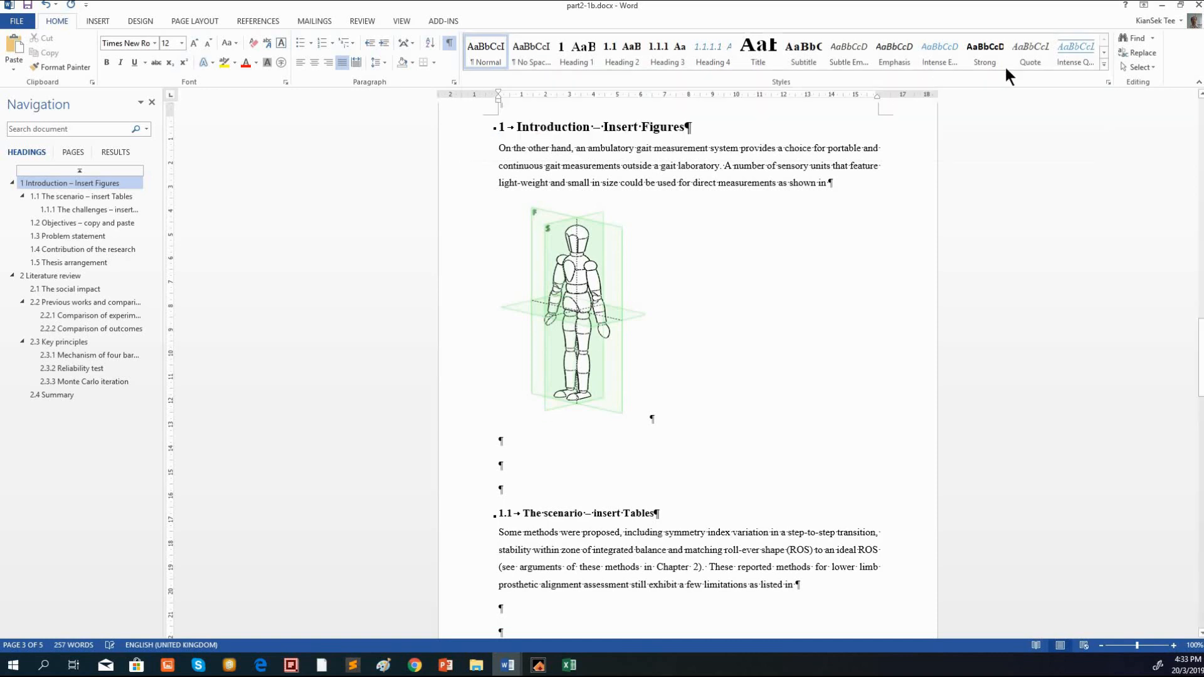
left_click(1104, 64)
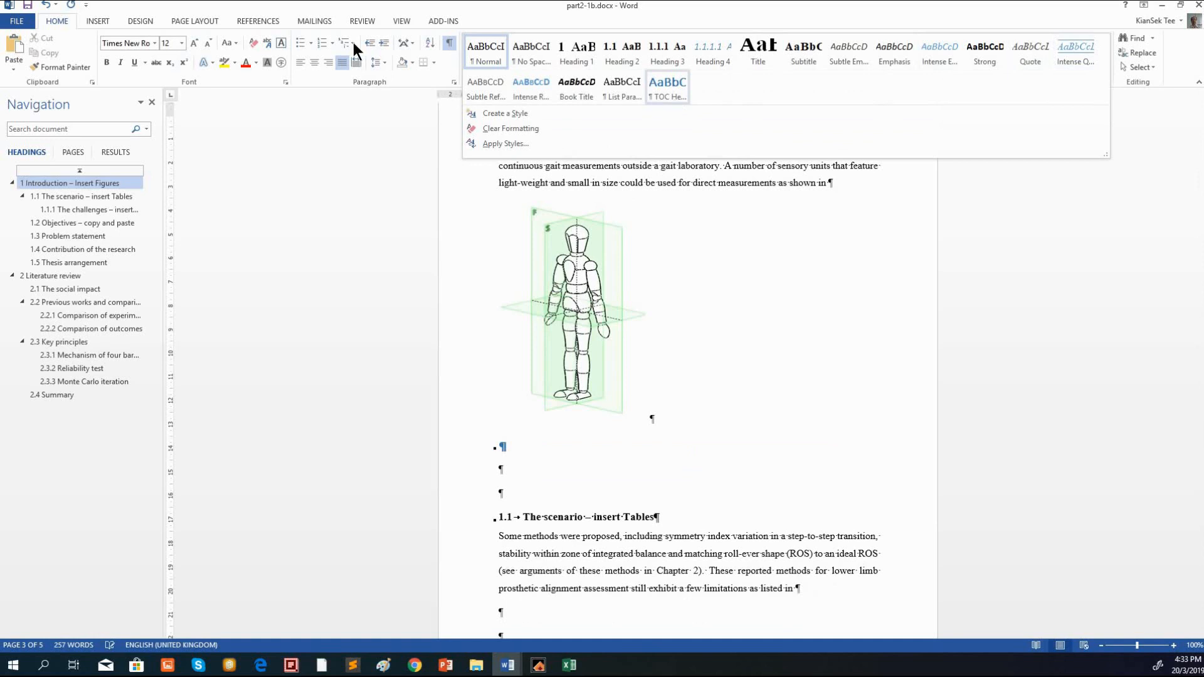
Insert a caption with the Figure label below the picture, reading "Figure 1: This is the fir figure"
left_click(244, 21)
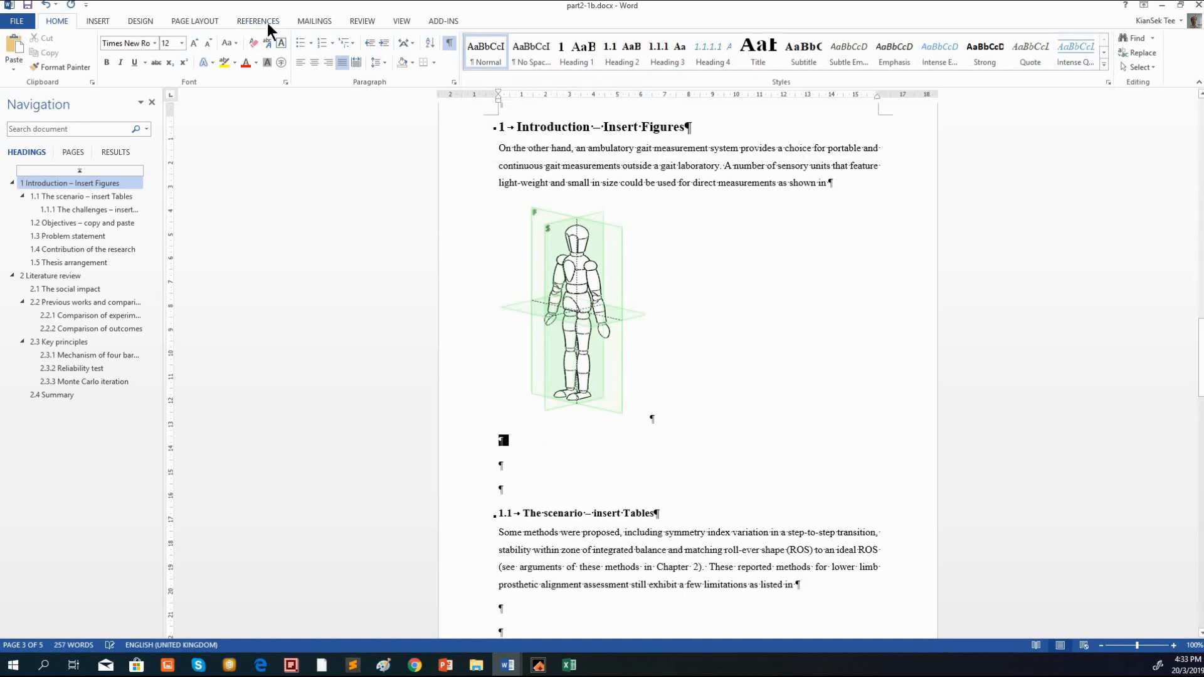
left_click(269, 23)
left_click(416, 63)
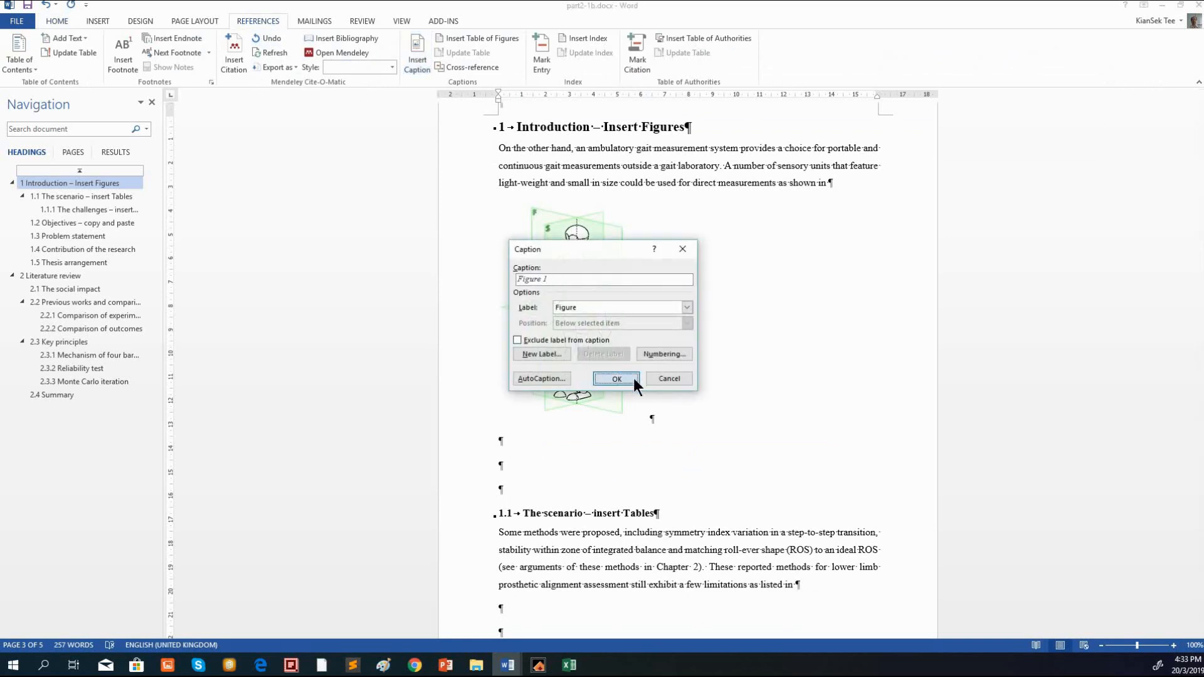
left_click(616, 378)
type(": This is the f")
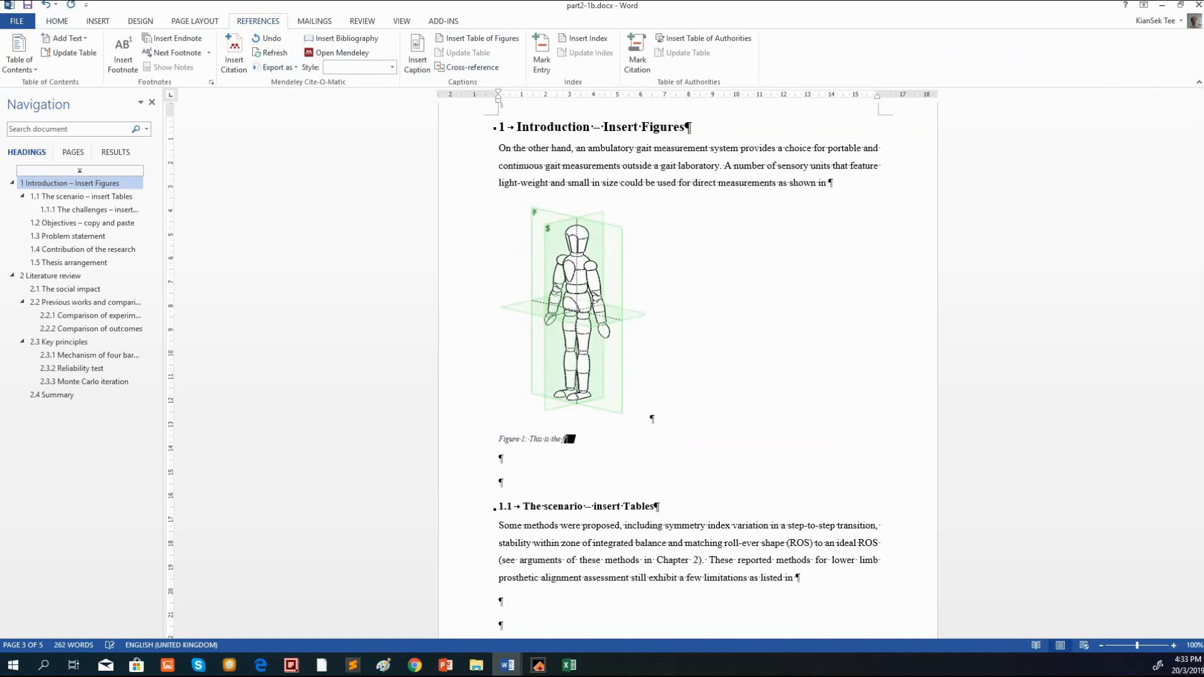
type("ir figure")
Centre the mannequin picture horizontally on the page
left_click(615, 380)
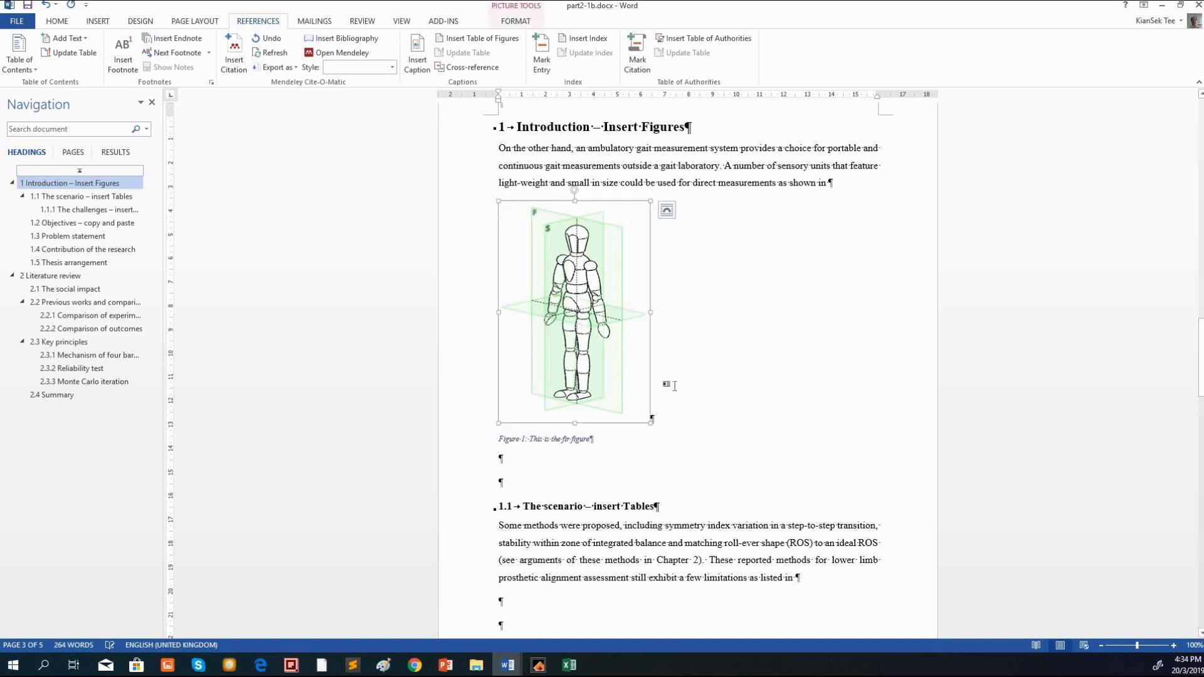
left_click(57, 22)
left_click(314, 62)
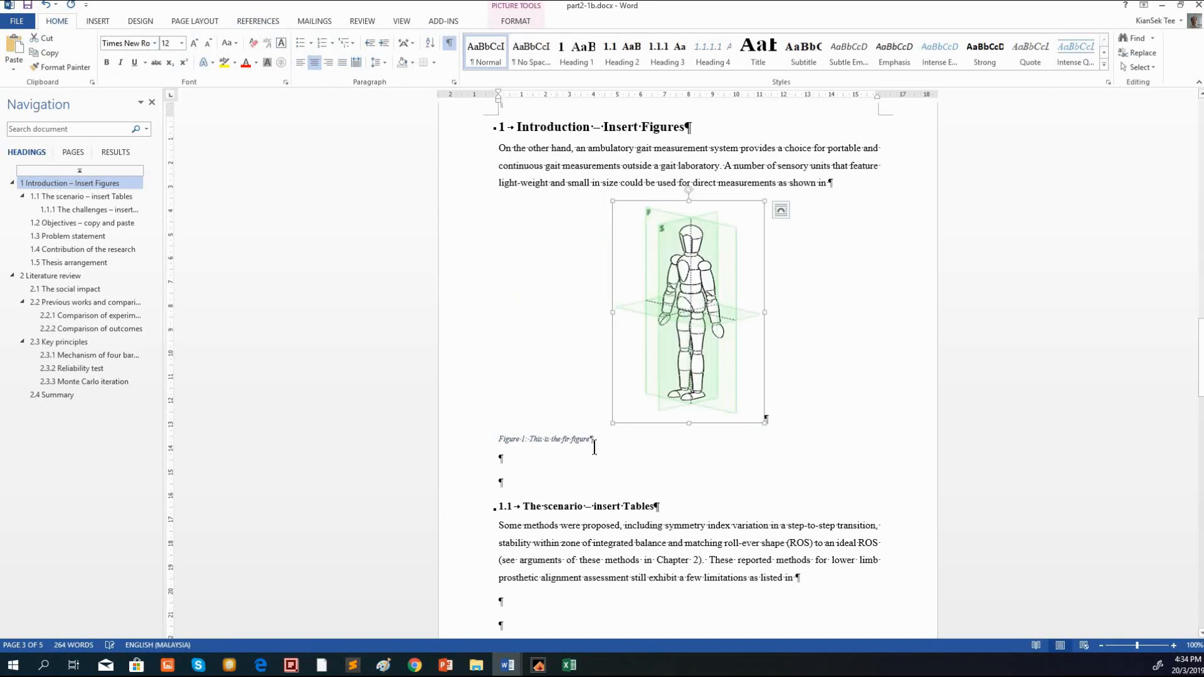
Open the Caption style for modification and set its font to 12 pt, bold and not italic
left_click(529, 439)
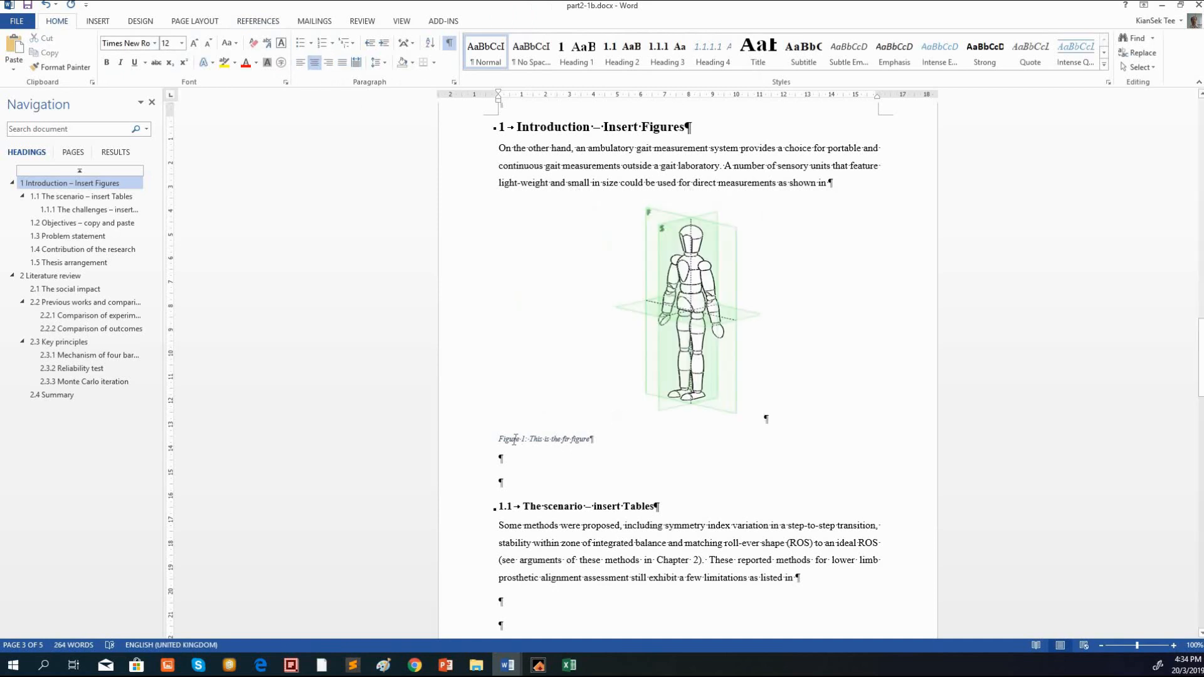
double_click(518, 439)
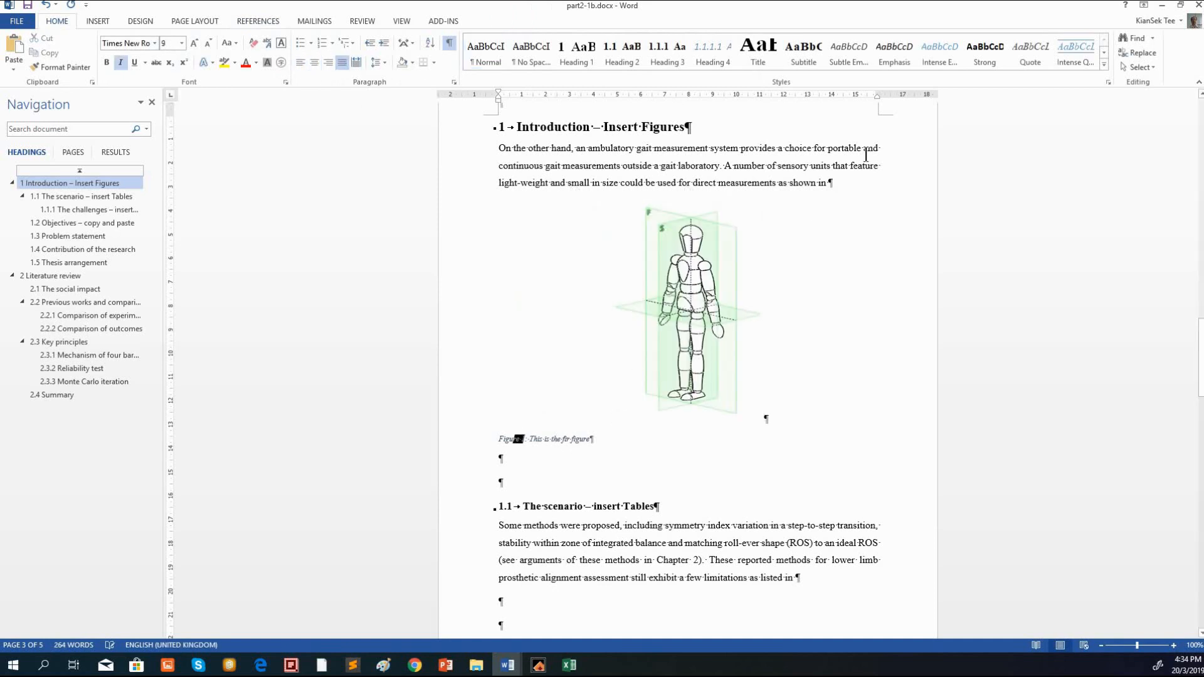
left_click(1101, 62)
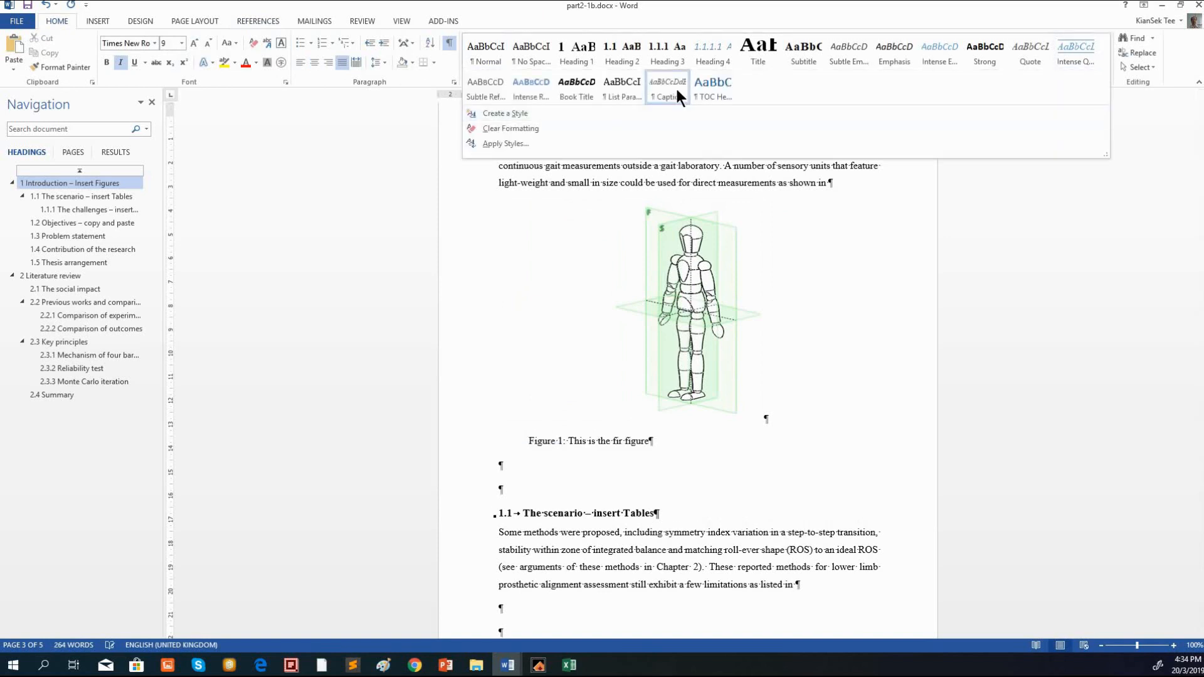
right_click(676, 90)
left_click(712, 112)
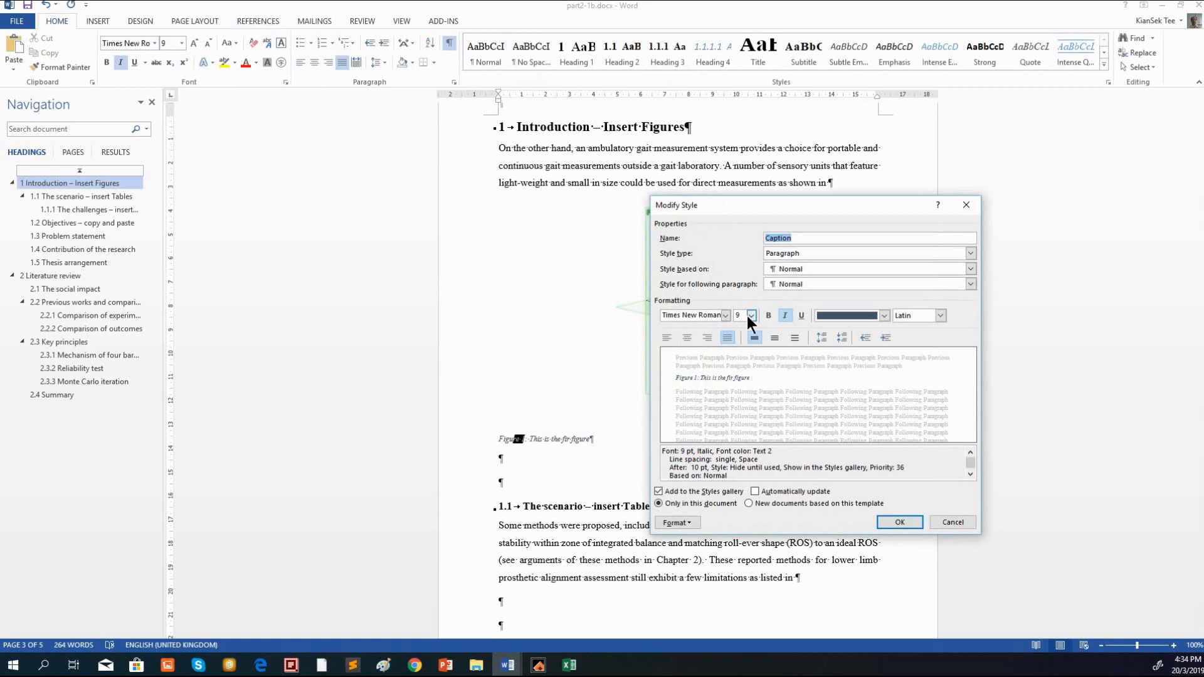
left_click(750, 314)
left_click(739, 360)
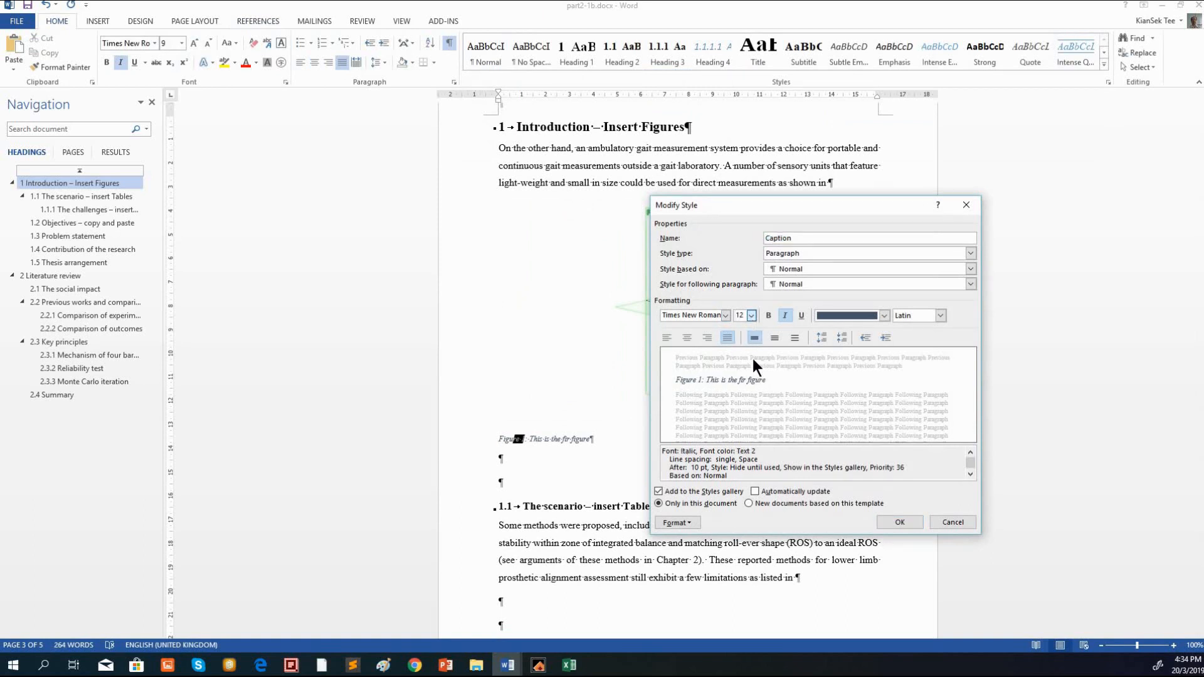
left_click(770, 314)
left_click(784, 316)
Give the Caption style the Automatic font colour, centred alignment and 1.5 line spacing, and apply the changes
left_click(859, 317)
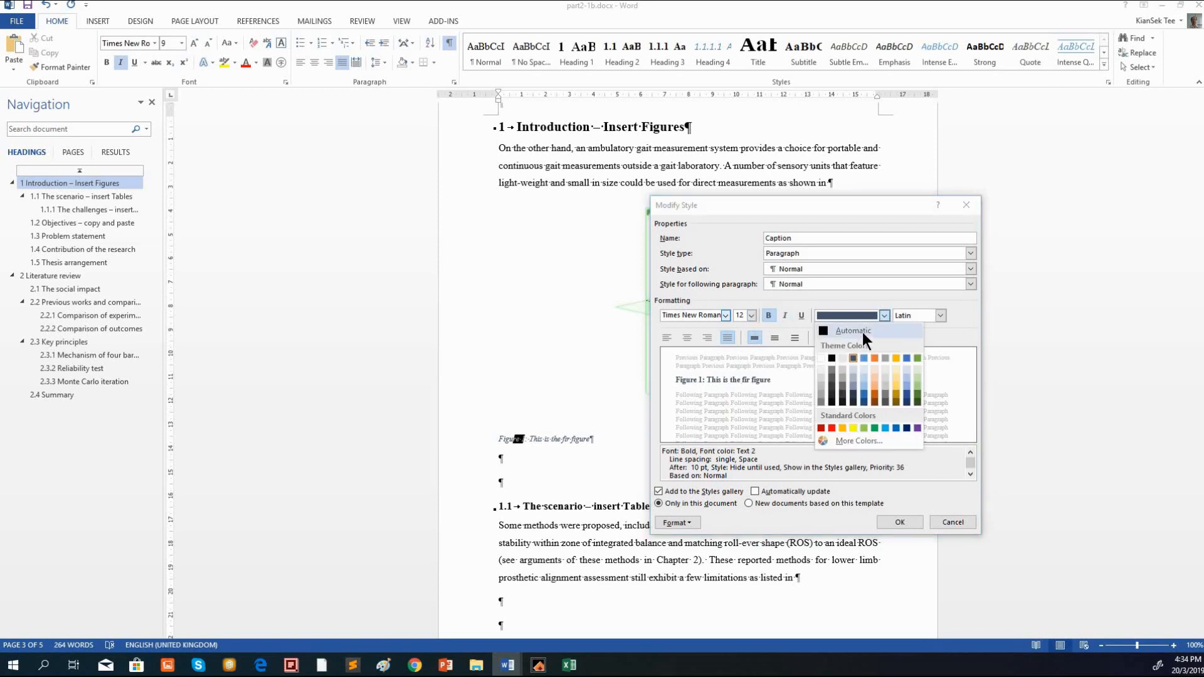
left_click(863, 333)
left_click(687, 338)
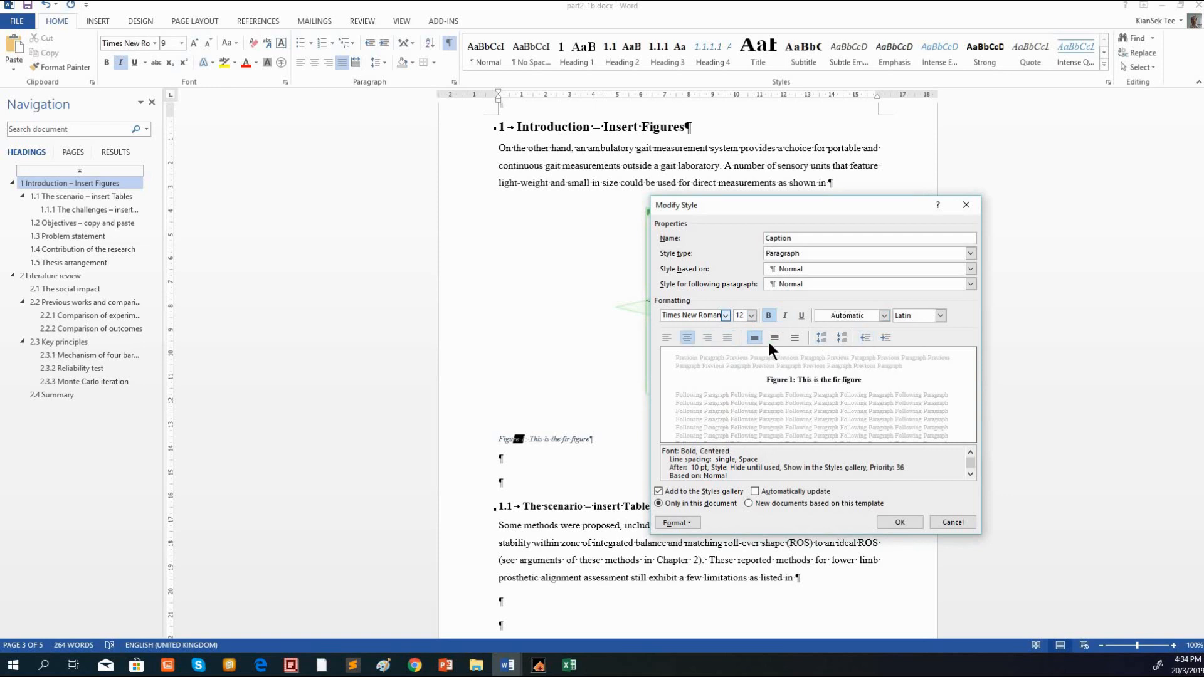
left_click(775, 338)
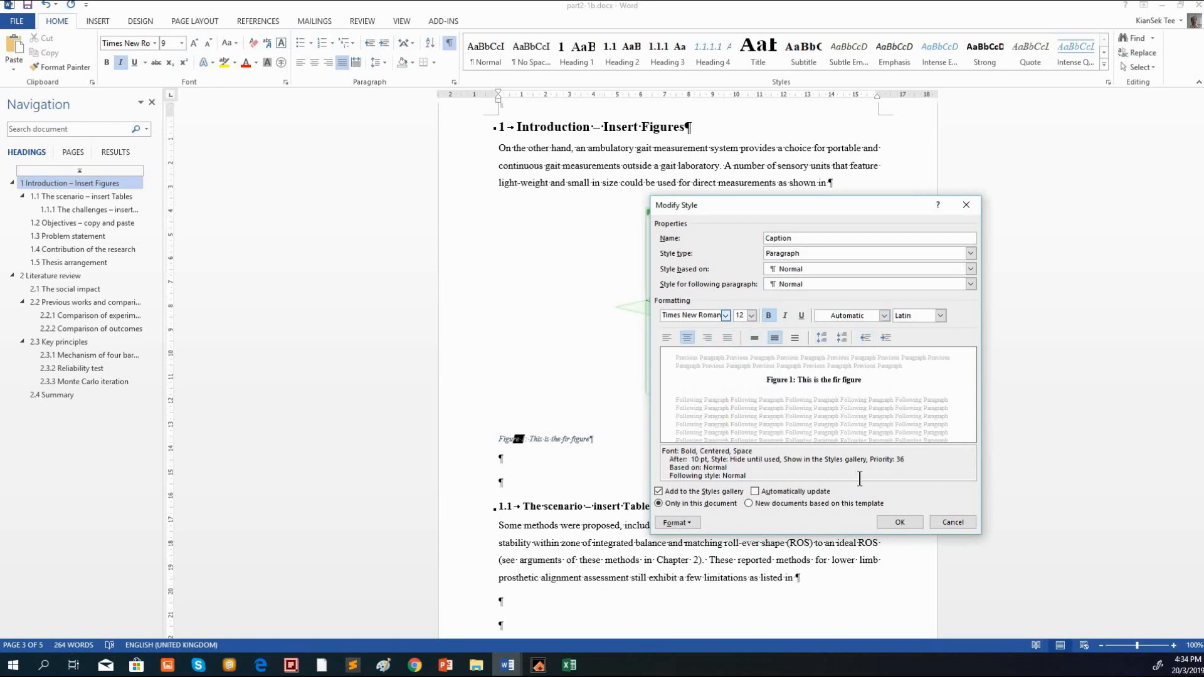
left_click(892, 517)
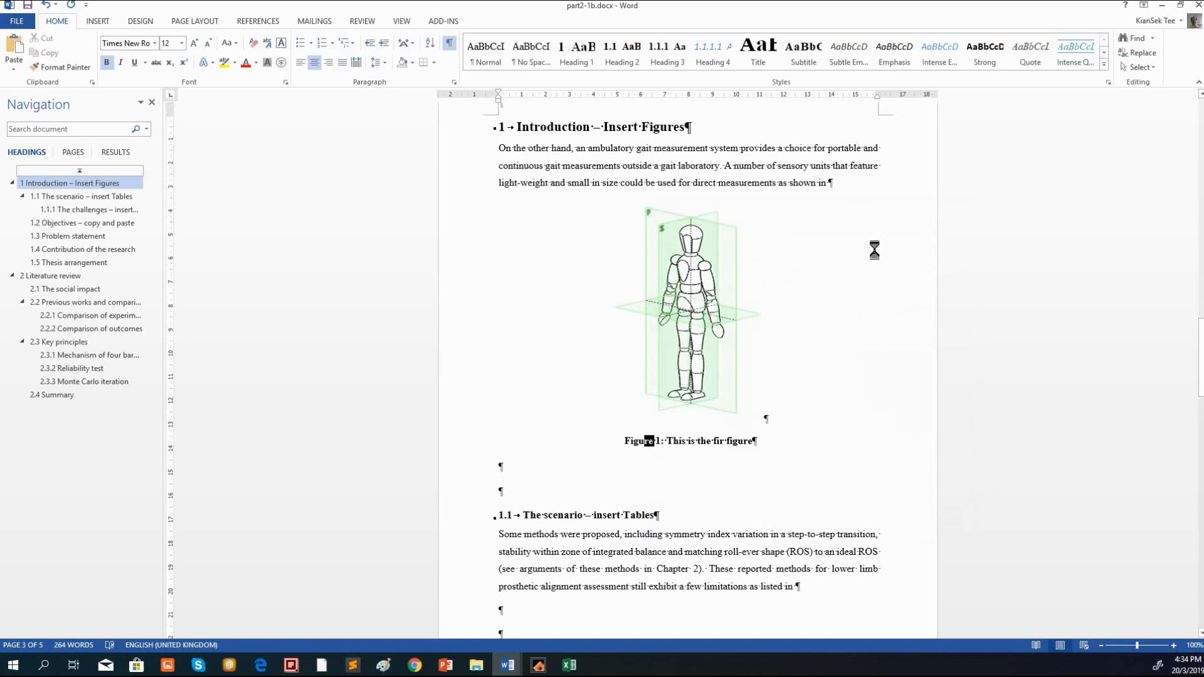
Insert a hyperlinked cross-reference to Figure 1, only label and number, after "as shown in" in the Introduction paragraph
left_click(843, 184)
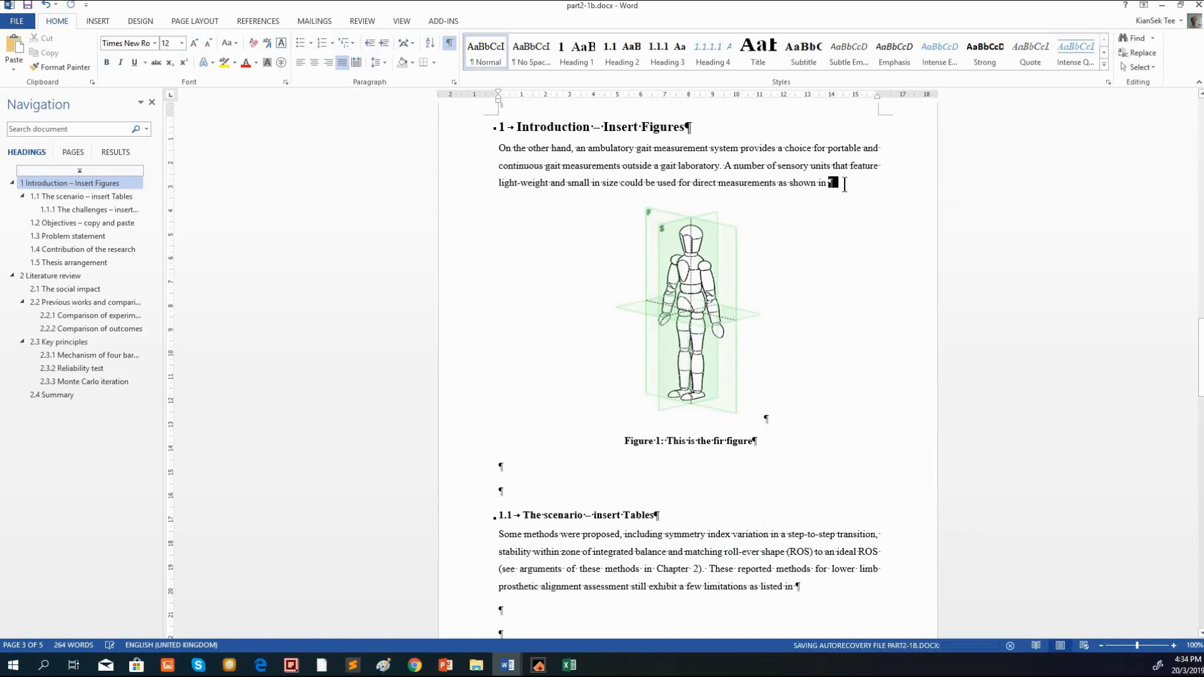
left_click(245, 19)
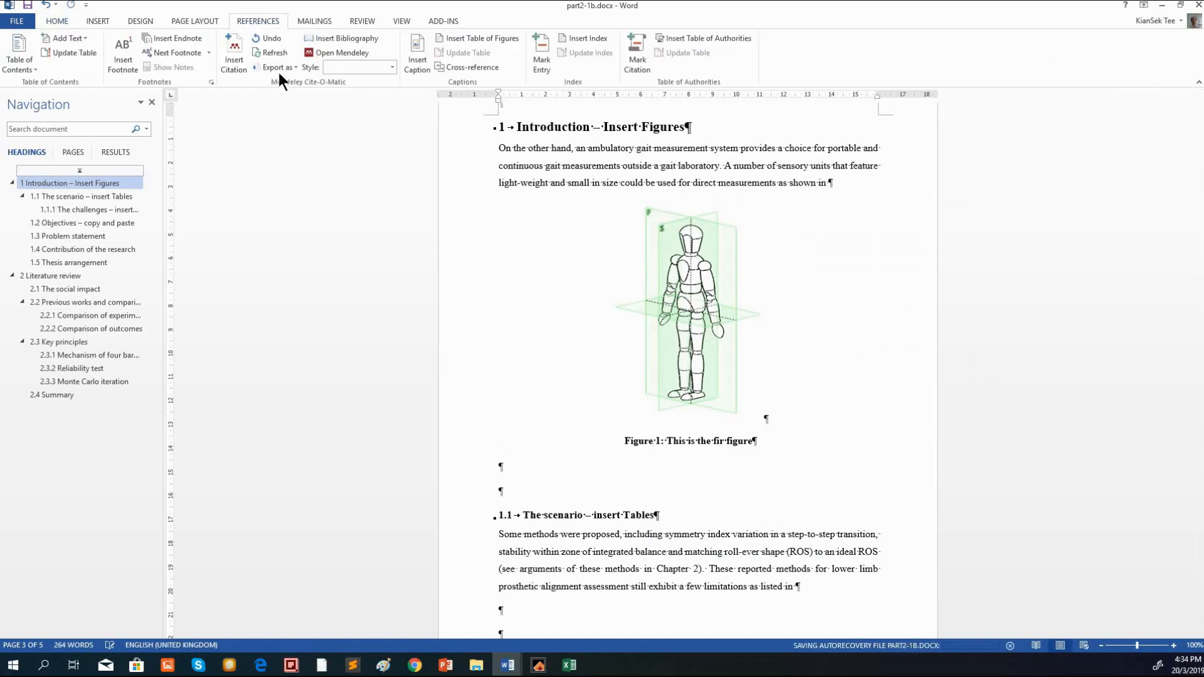
left_click(489, 67)
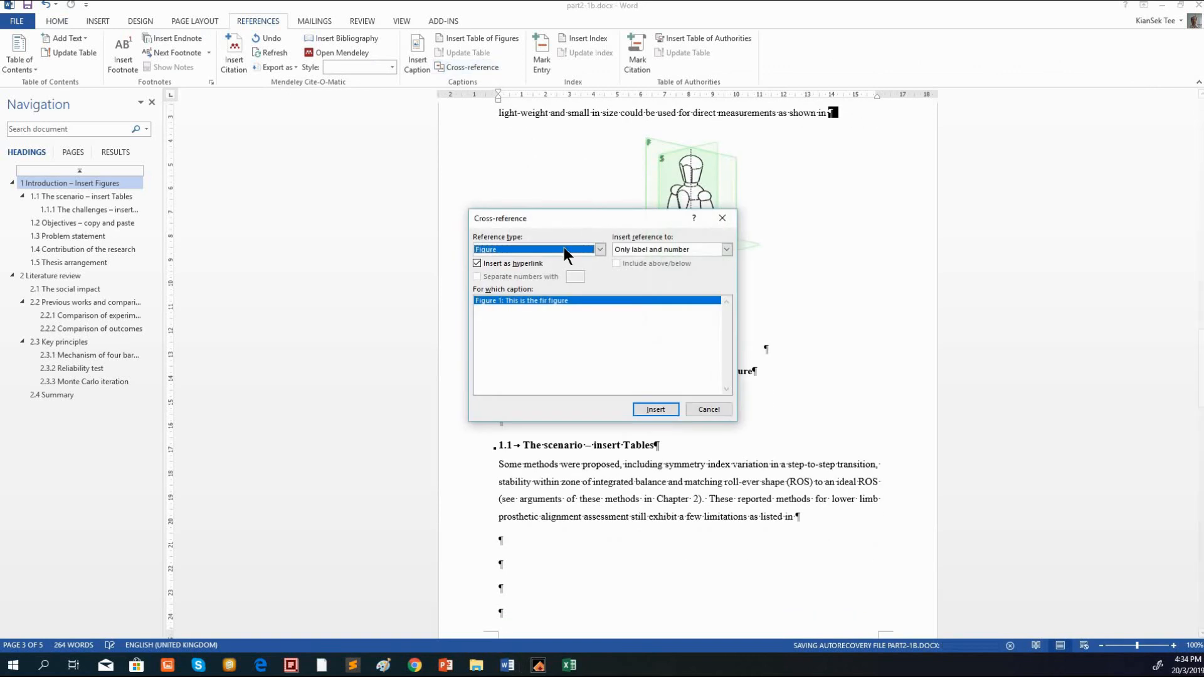
left_click(563, 247)
left_click(509, 293)
left_click(689, 248)
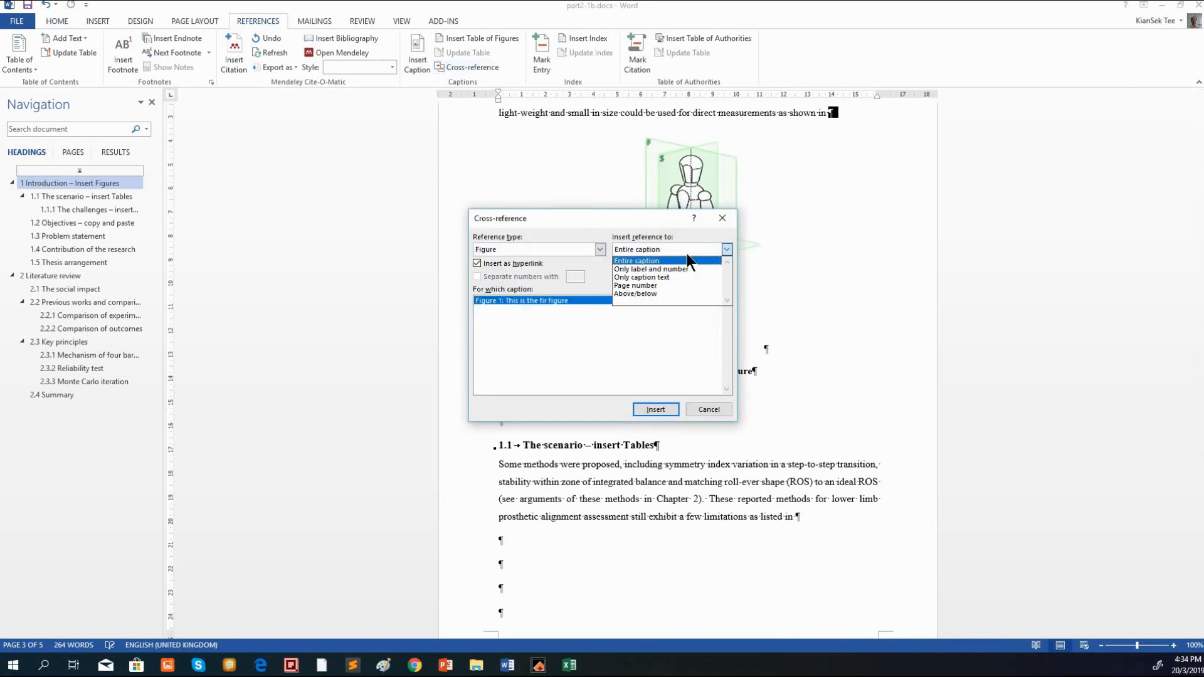
left_click(650, 270)
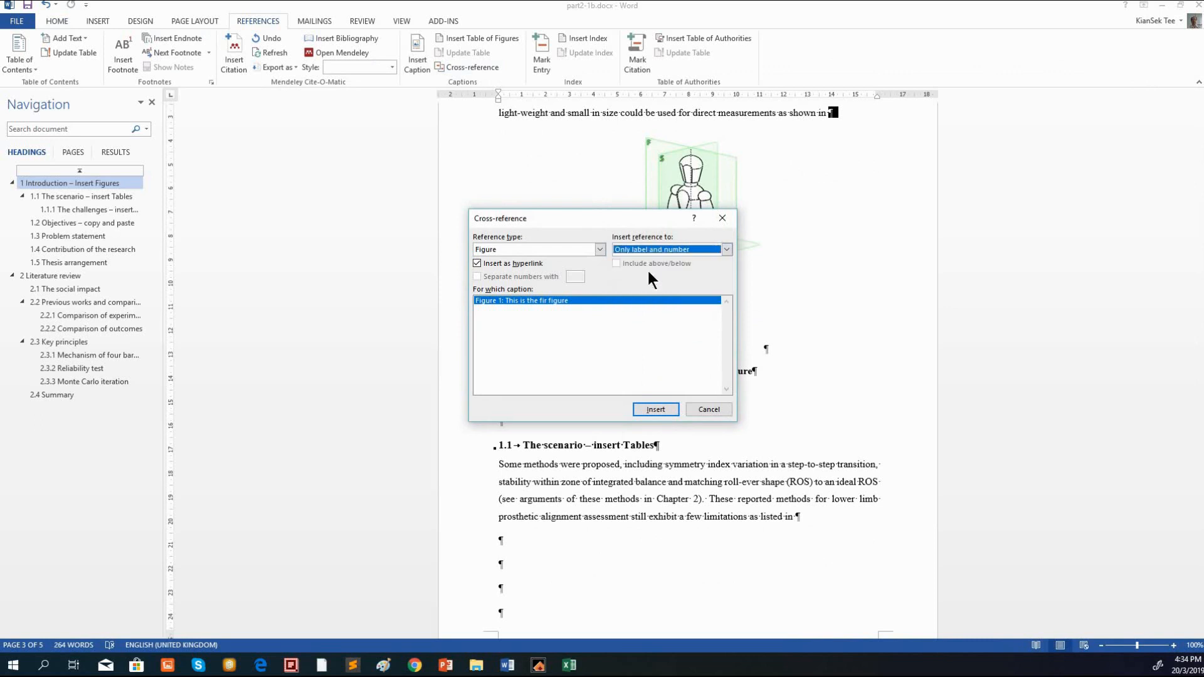
left_click(657, 408)
left_click(720, 410)
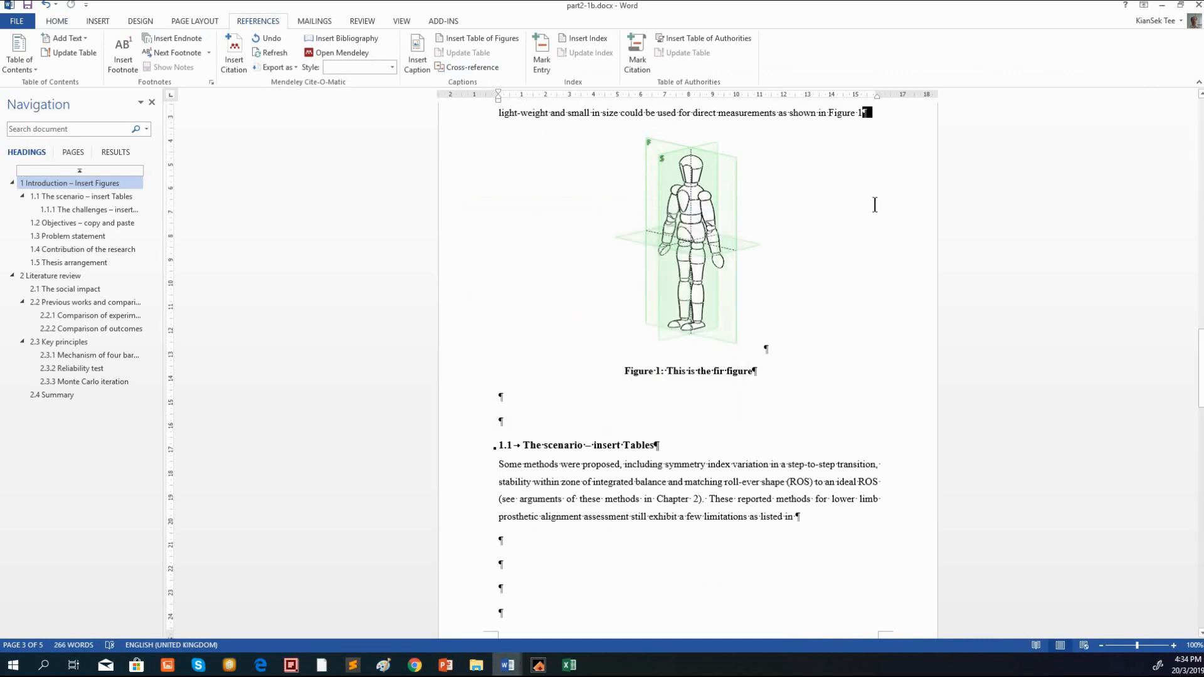
Insert the picture figure 2.png in the empty paragraph below the Figure 1 caption
scroll(884, 204, "up", 3)
left_click_drag(881, 236, 840, 206)
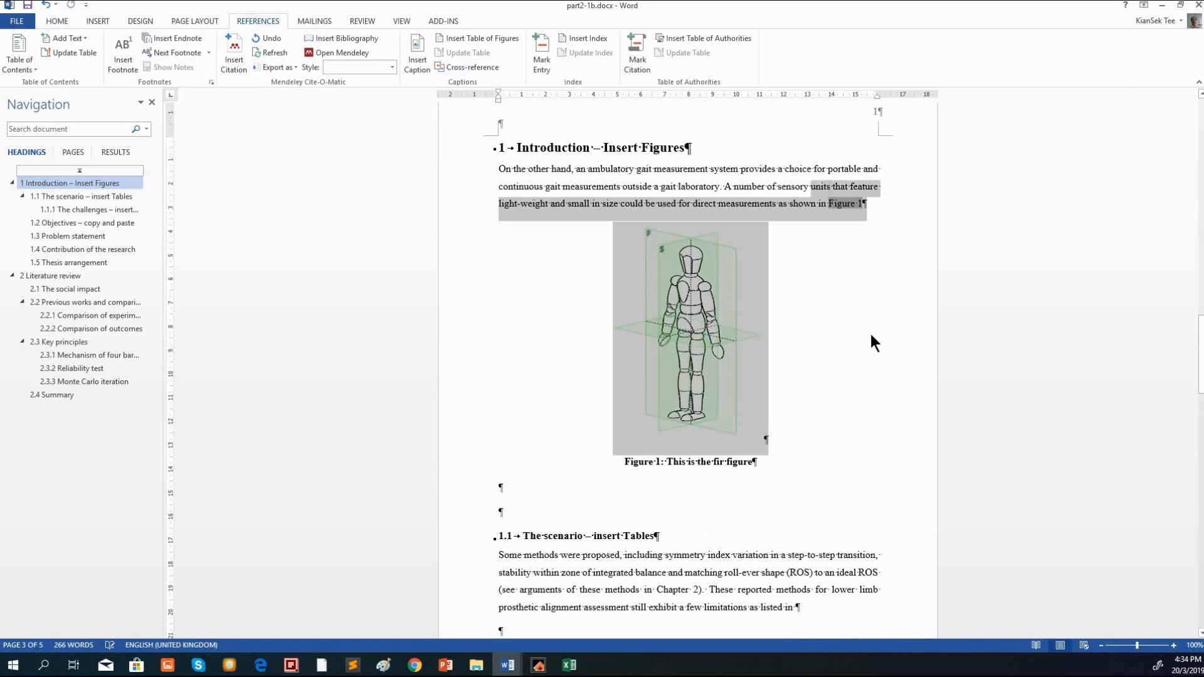
double_click(861, 341)
double_click(688, 480)
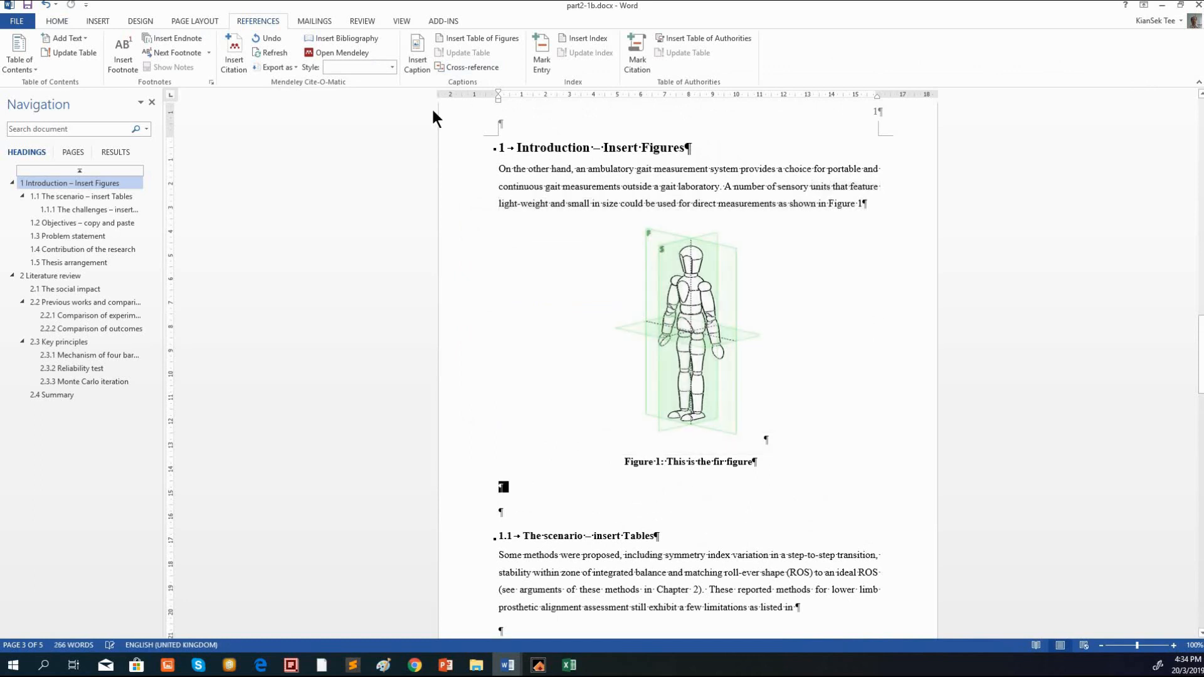
left_click(90, 19)
left_click(132, 55)
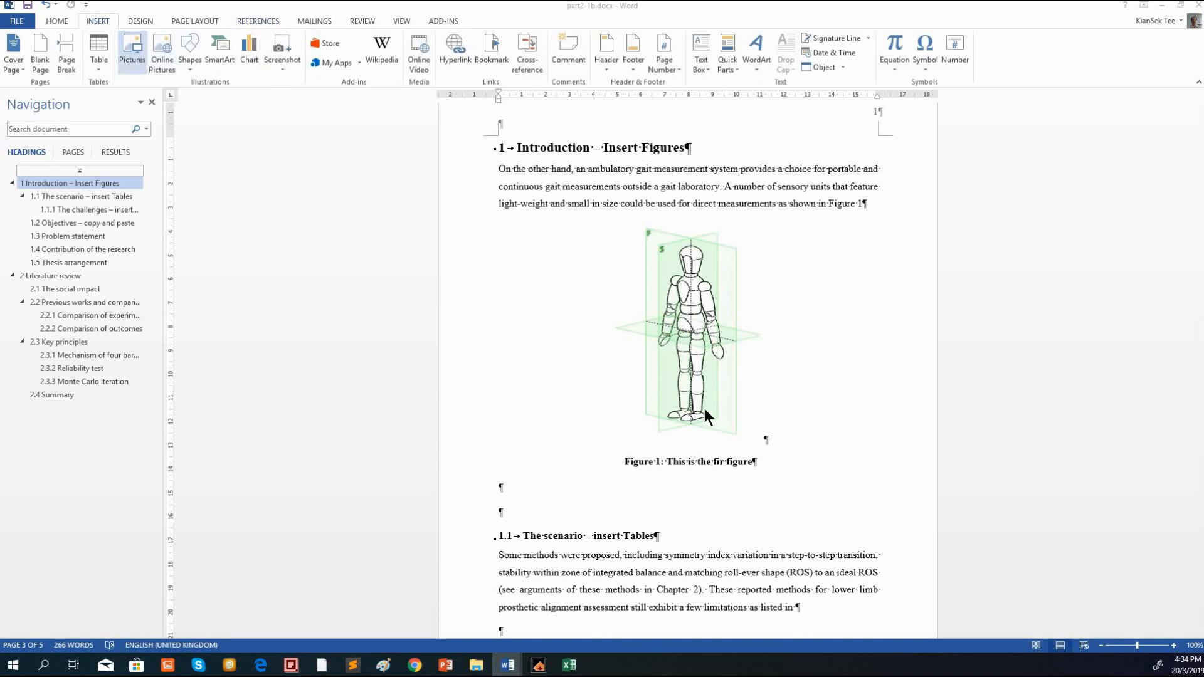
left_click_drag(412, 87, 405, 165)
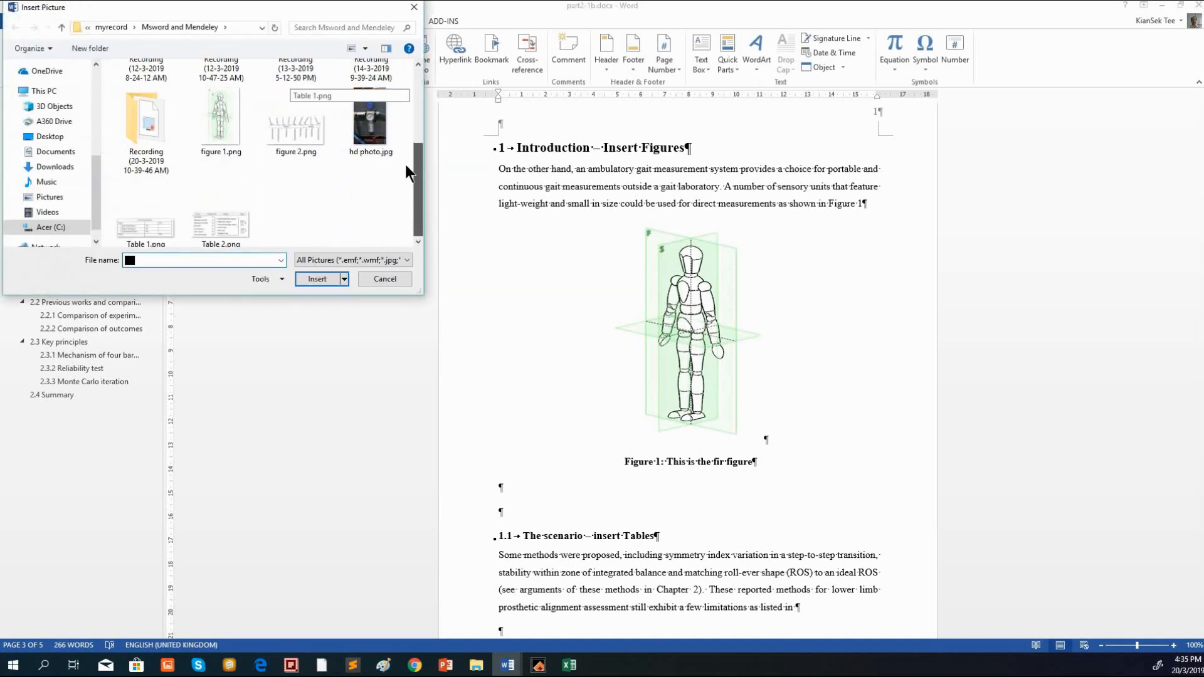
left_click(318, 145)
left_click(318, 278)
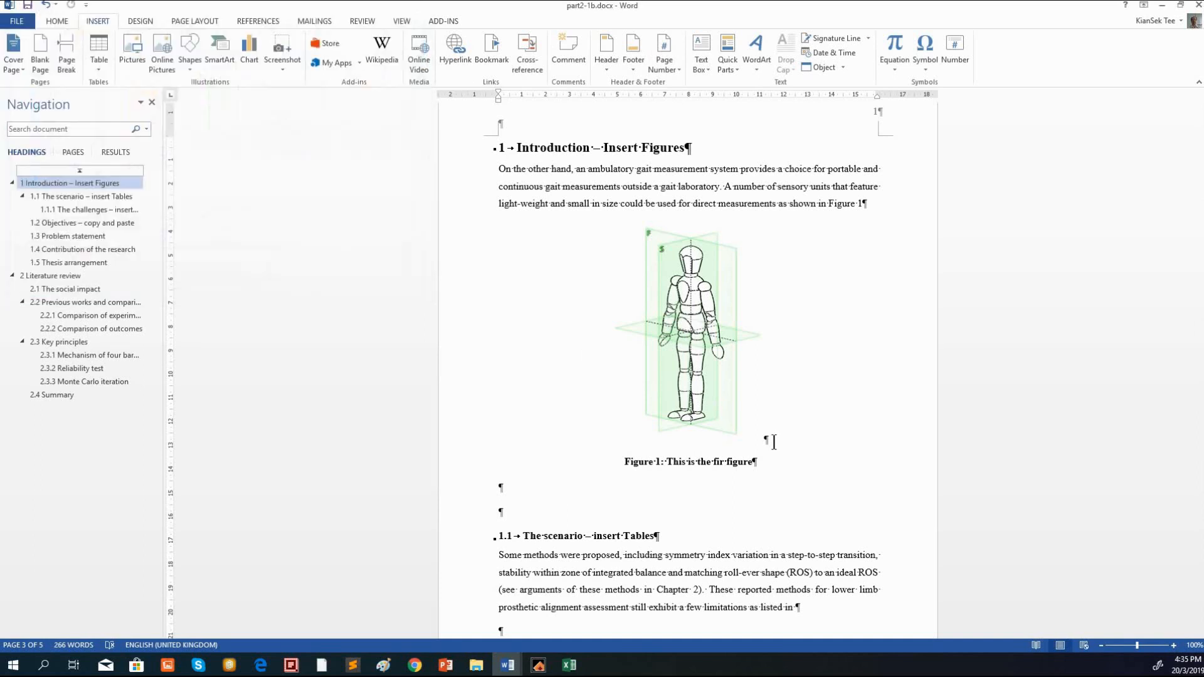
Centre the stance and swing gait picture horizontally on the page
scroll(834, 458, "down", 3)
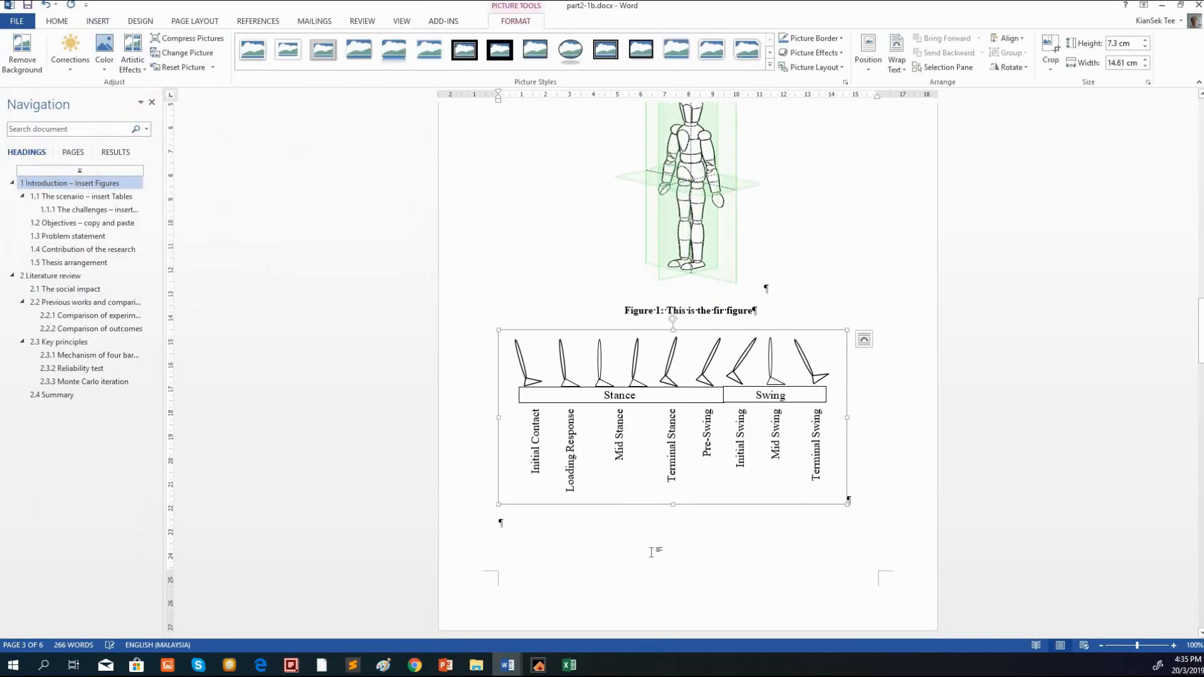
left_click(652, 551)
left_click(727, 398)
left_click(57, 21)
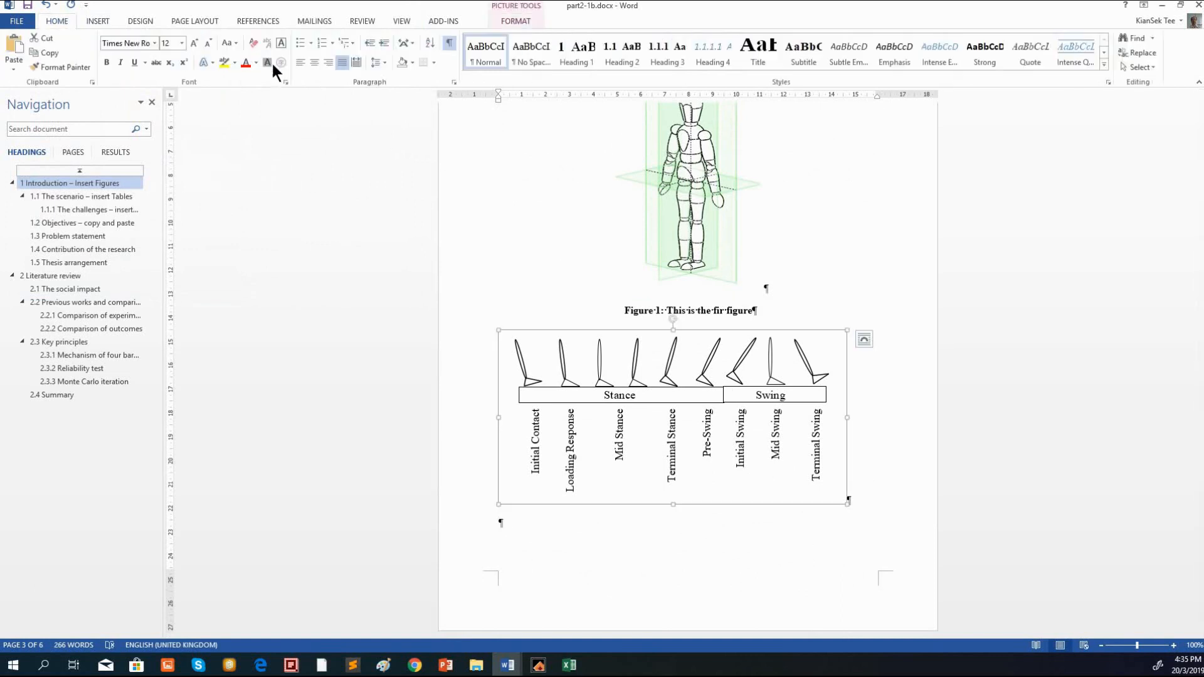
left_click(313, 62)
Insert a Figure caption below the gait picture reading "Figure 2: Second figure" and start a new paragraph after it
left_click(502, 522)
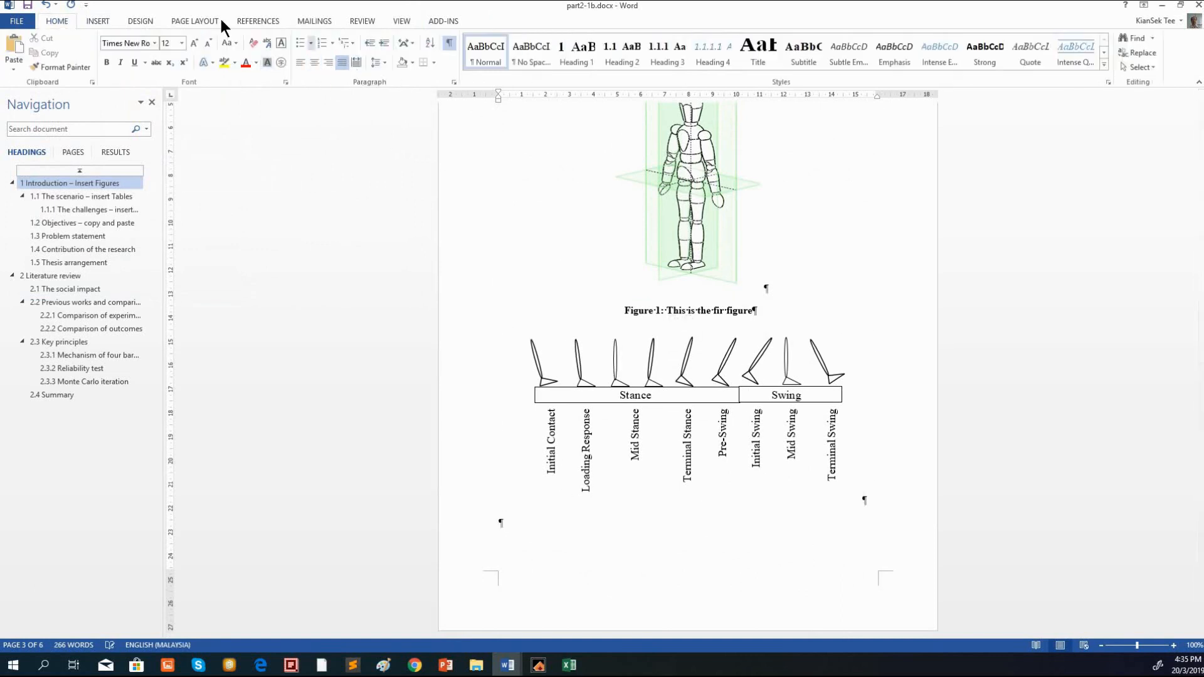
left_click(254, 21)
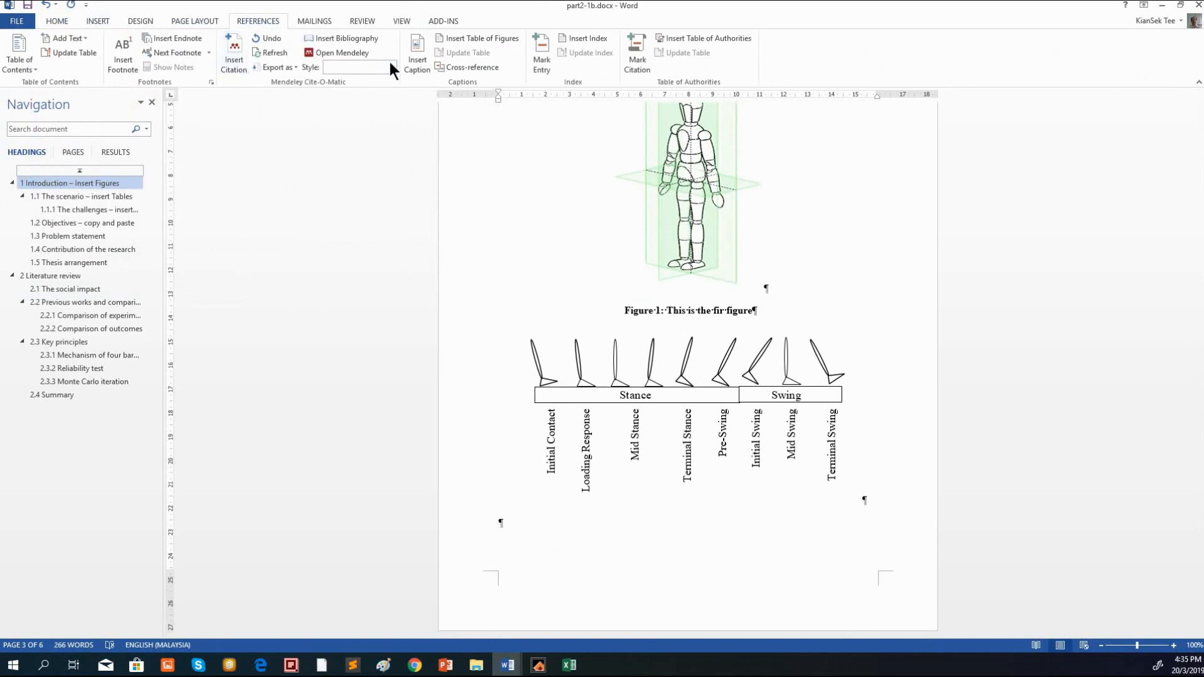
left_click(417, 60)
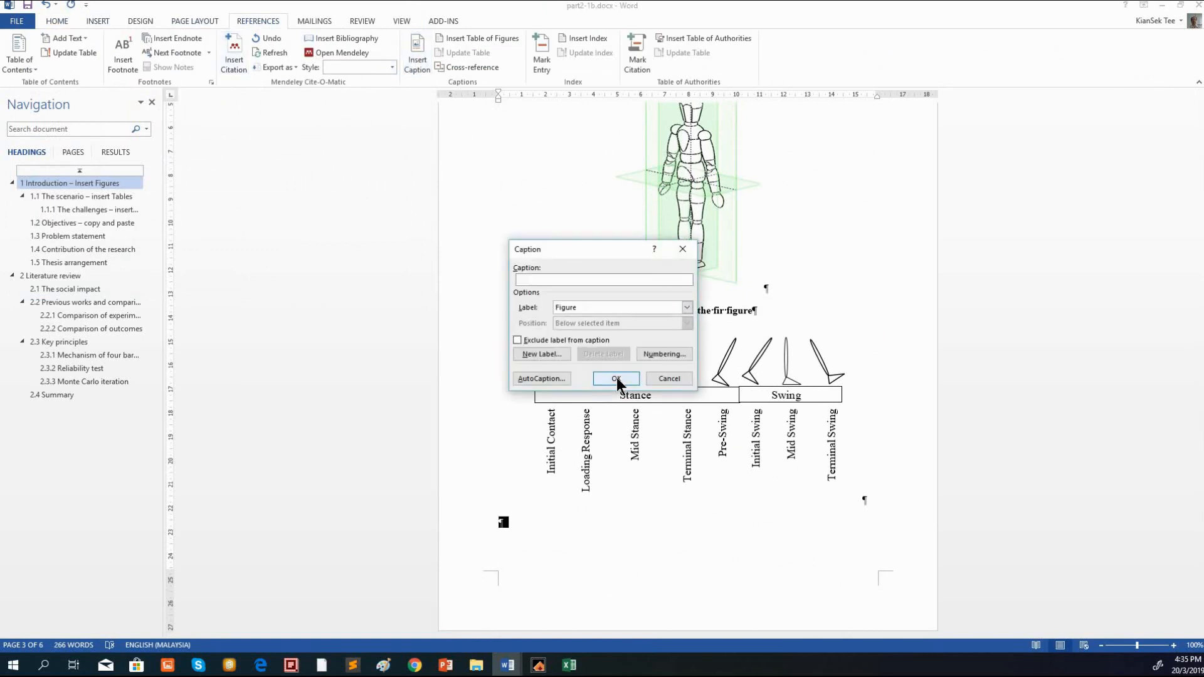
left_click(617, 378)
type(": Secon")
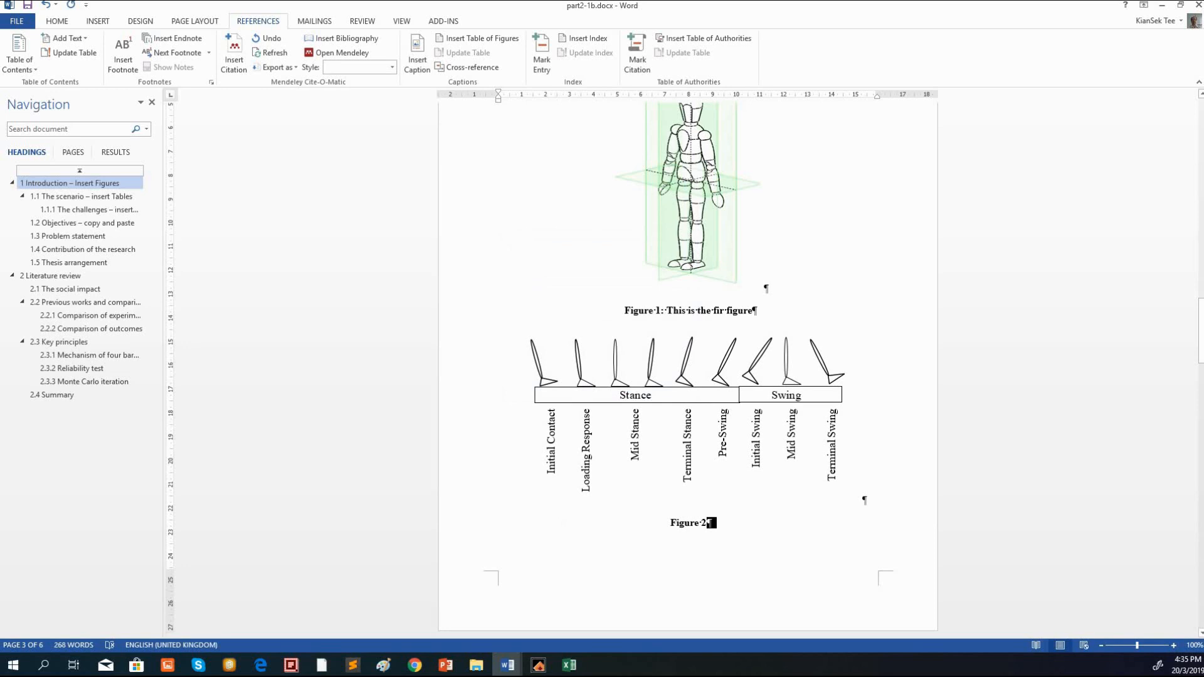
type("d figure")
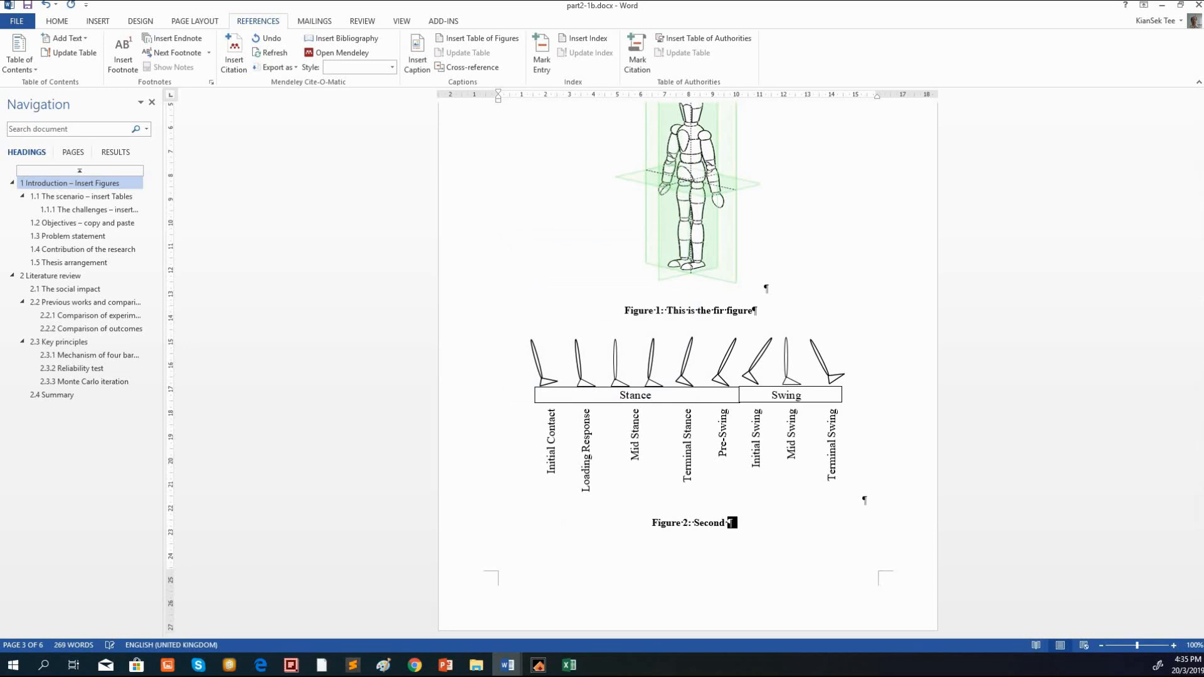
key("Return")
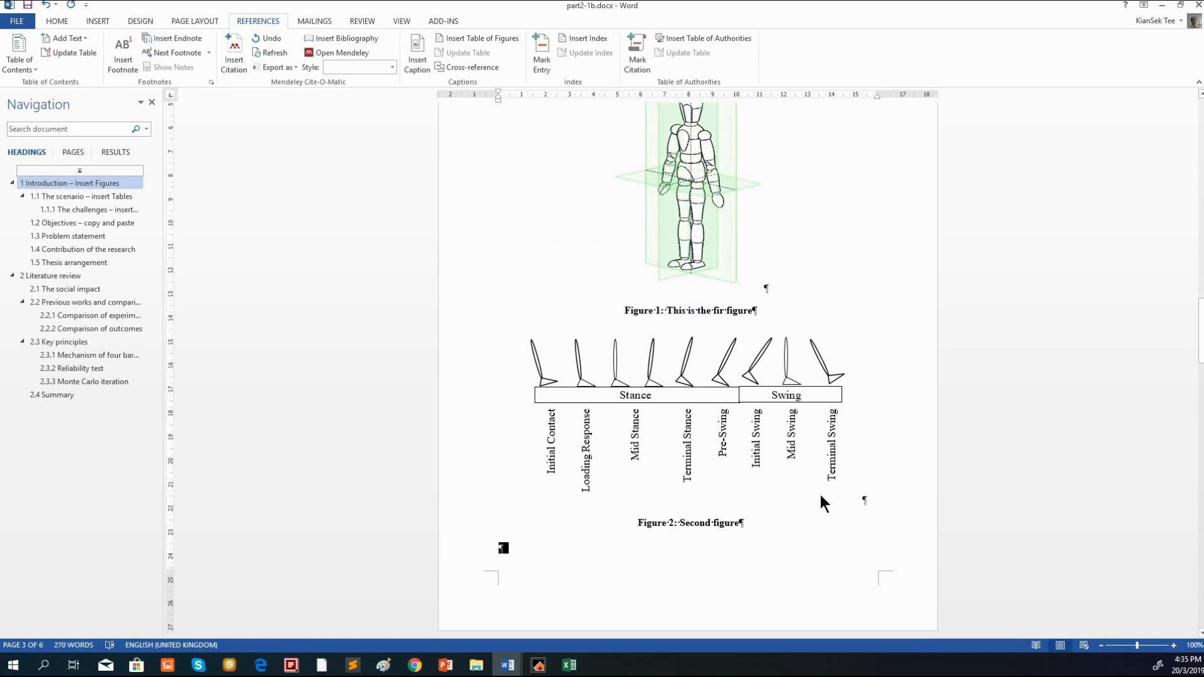
Add "and" after the Figure 1 reference in the Introduction paragraph, followed by a label-and-number cross-reference to Figure 2
scroll(818, 491, "down", 5)
scroll(816, 490, "down", 2)
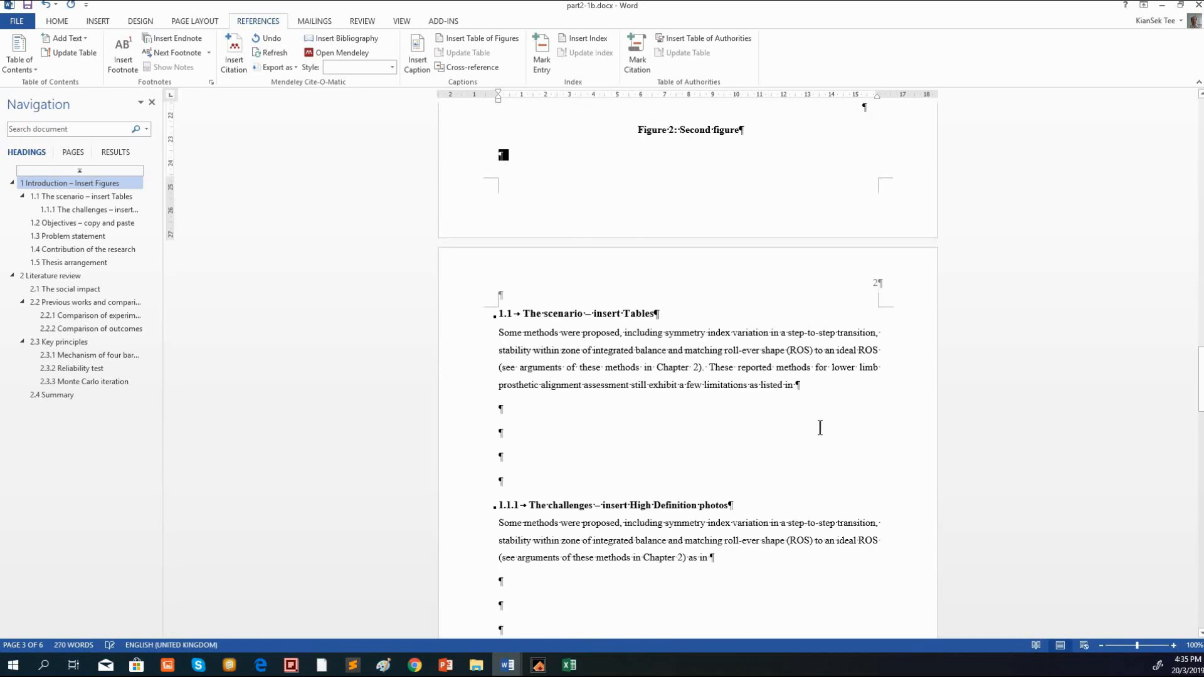
scroll(825, 414, "up", 6)
scroll(802, 415, "up", 5)
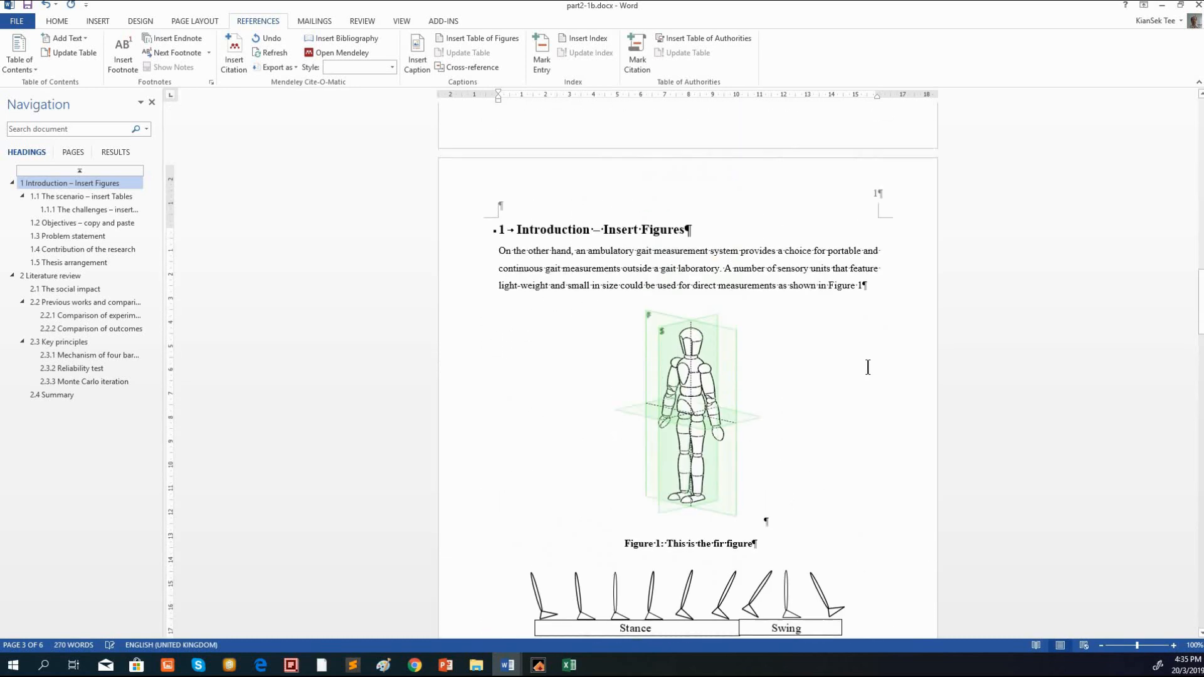
left_click(897, 301)
type("and")
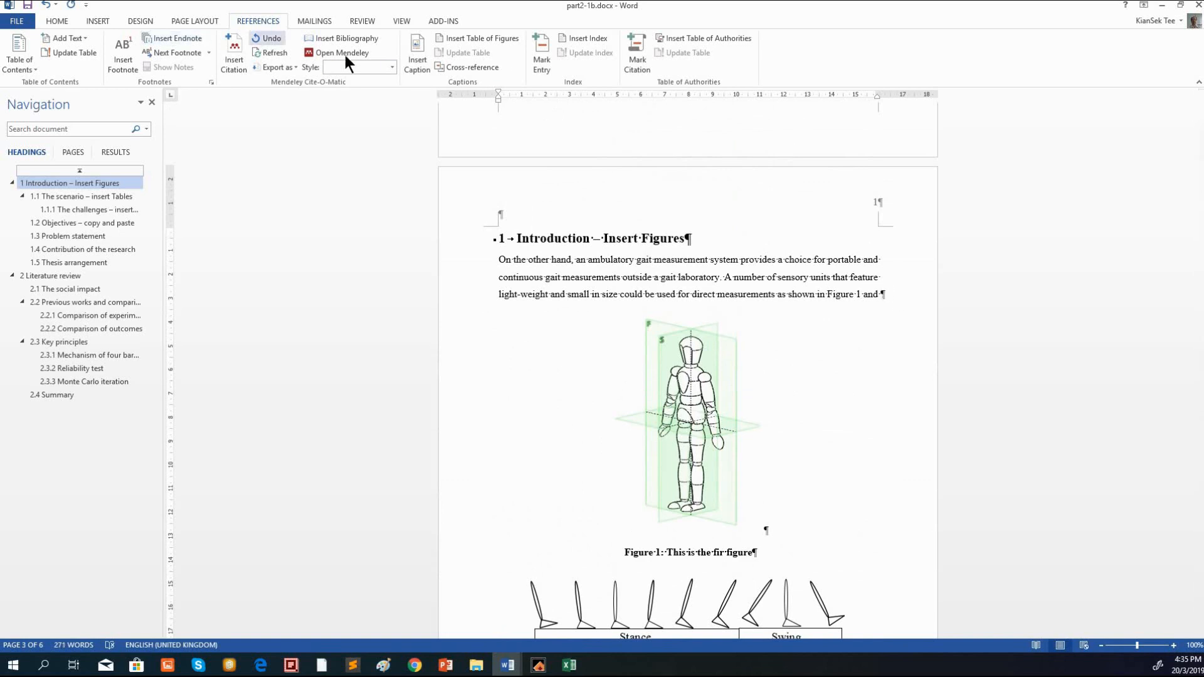
left_click(469, 67)
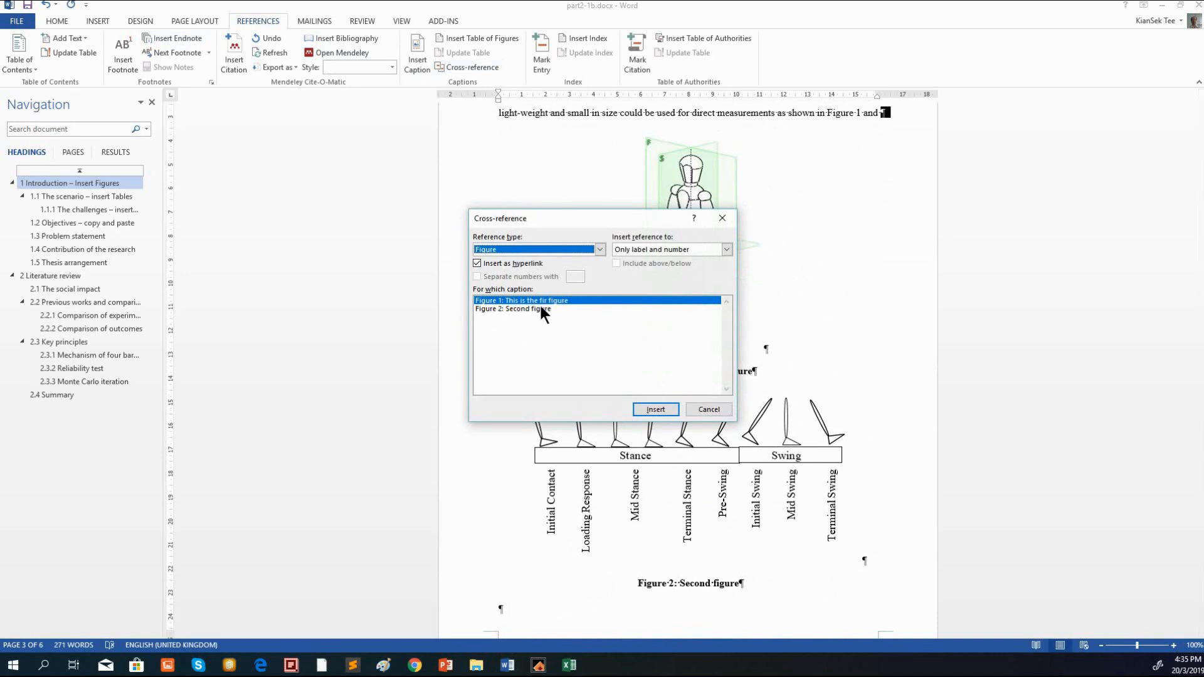
left_click(539, 309)
left_click(676, 409)
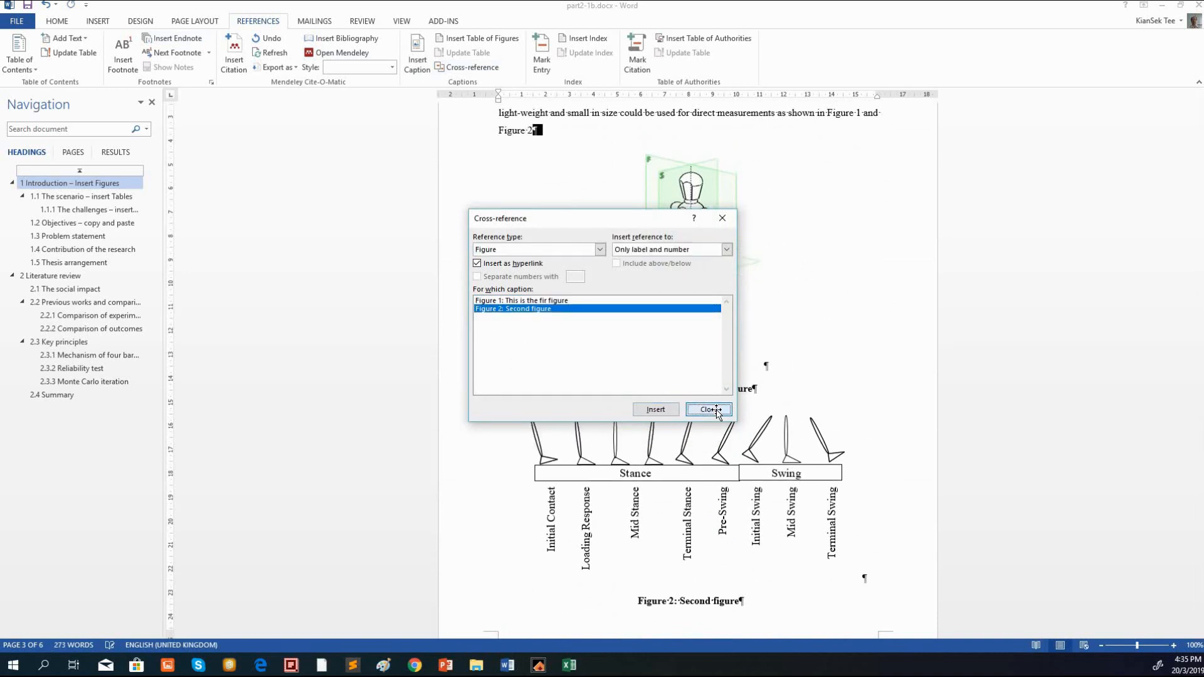
left_click(717, 409)
Insert the picture Table 1.png in the first empty paragraph below the section 1.1 text
scroll(674, 351, "down", 8)
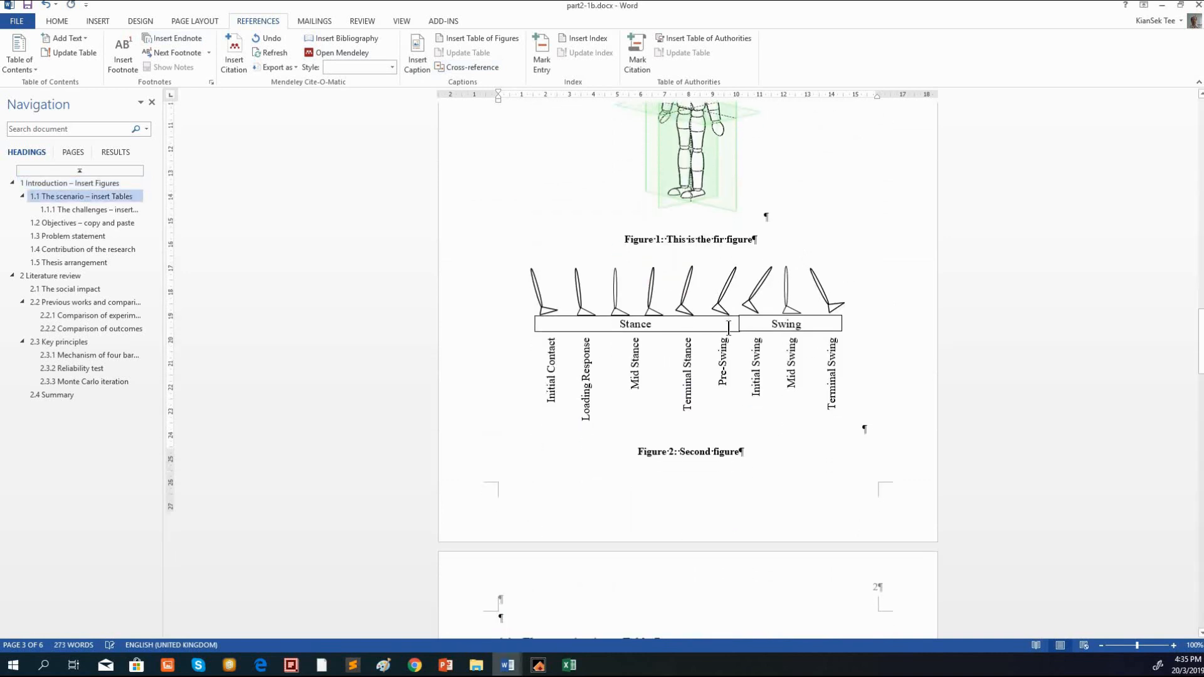
left_click(669, 377)
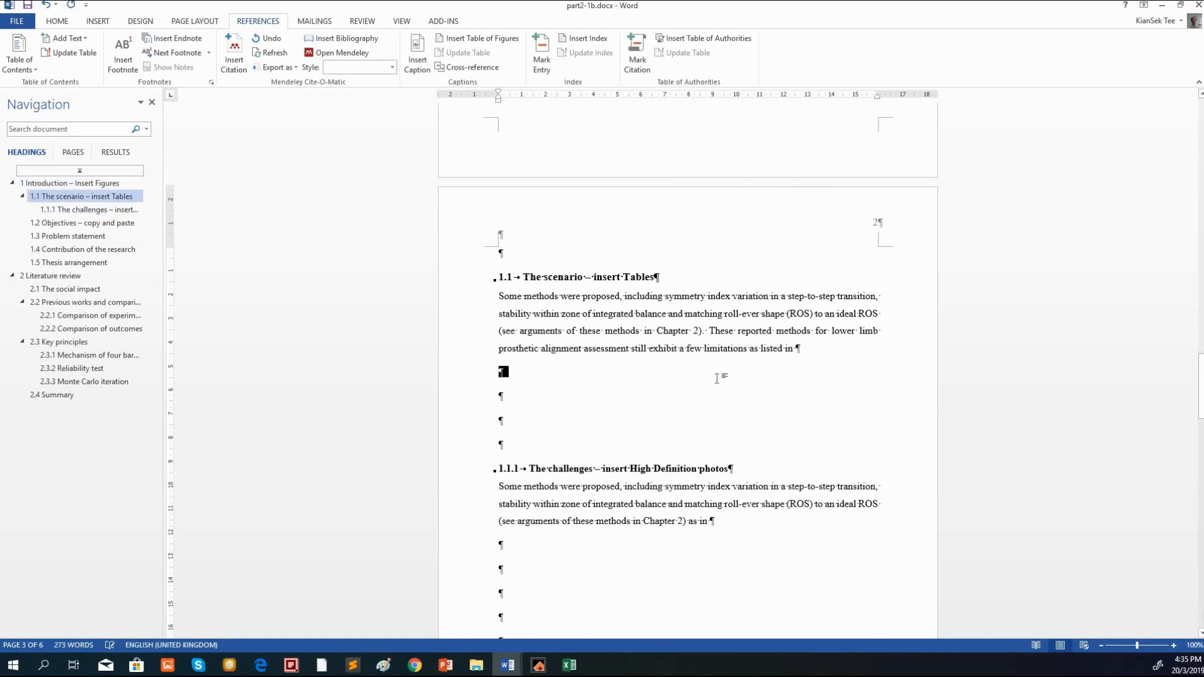
left_click(97, 21)
left_click(132, 59)
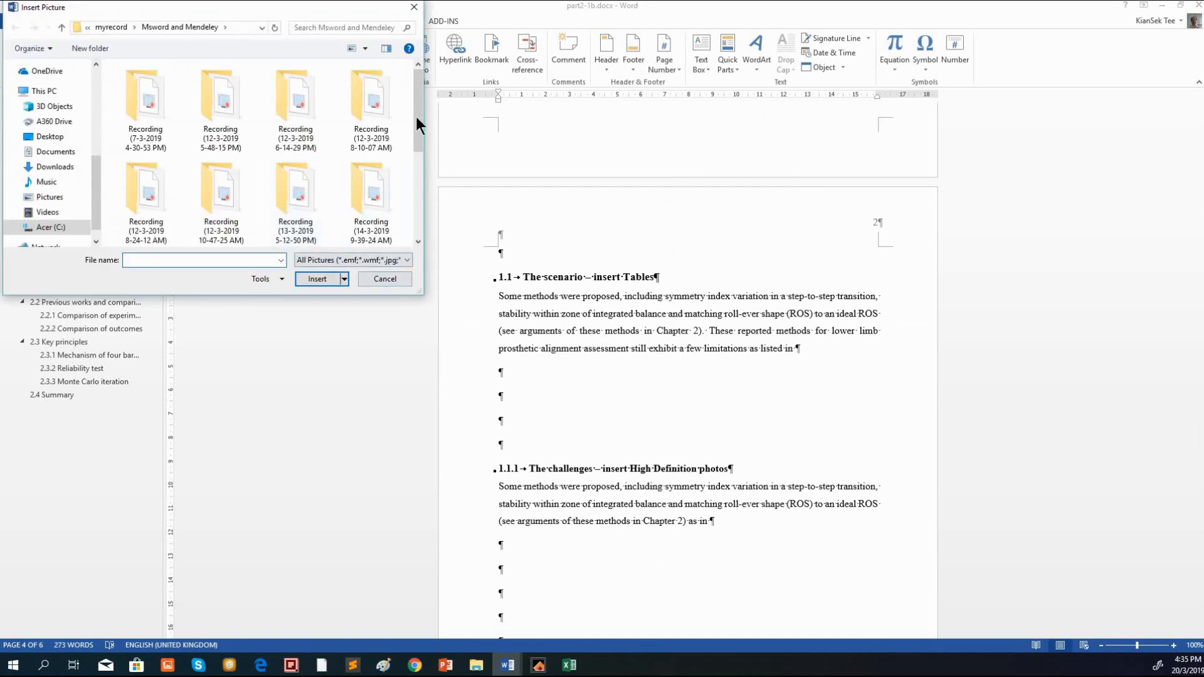
left_click_drag(416, 117, 406, 205)
left_click(156, 227)
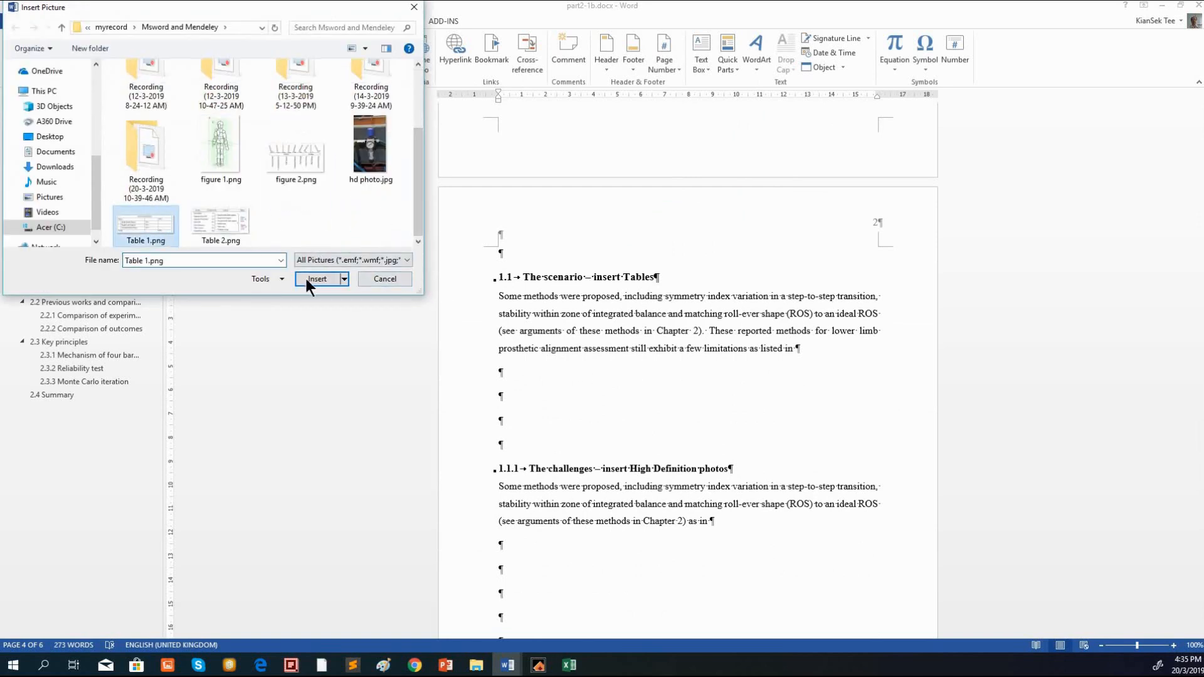
left_click(307, 276)
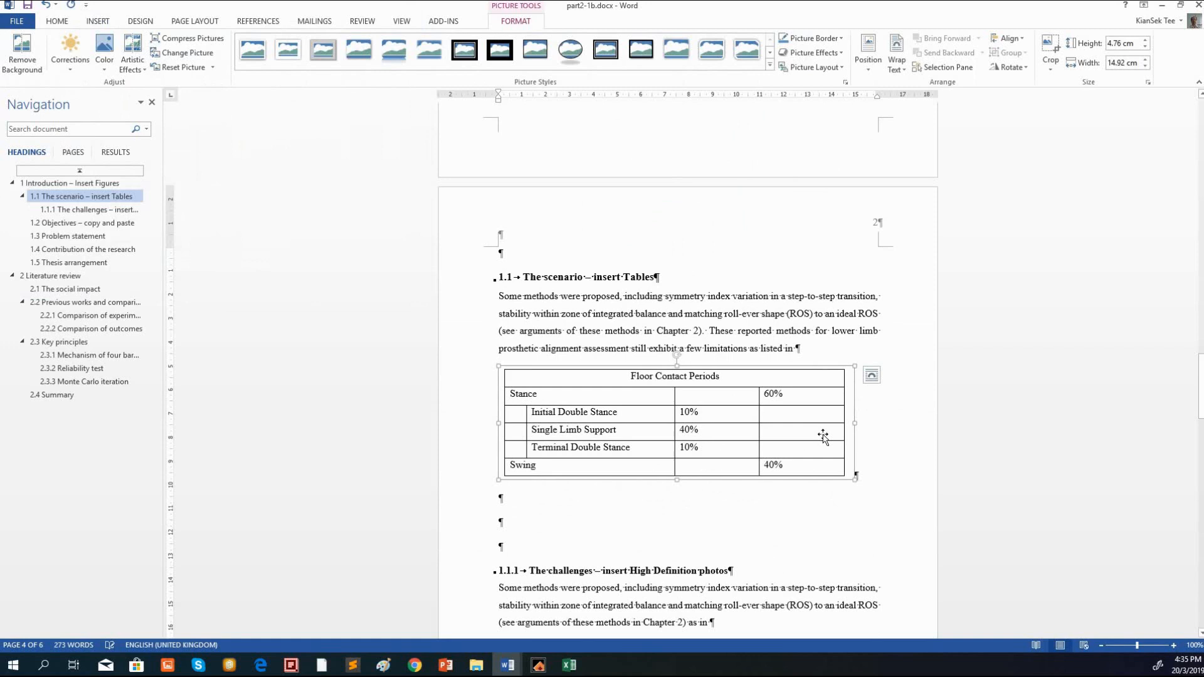
Insert a Table caption in a new paragraph above the Floor Contact Periods picture, reading "Table 1: First table"
left_click(818, 352)
key("Return")
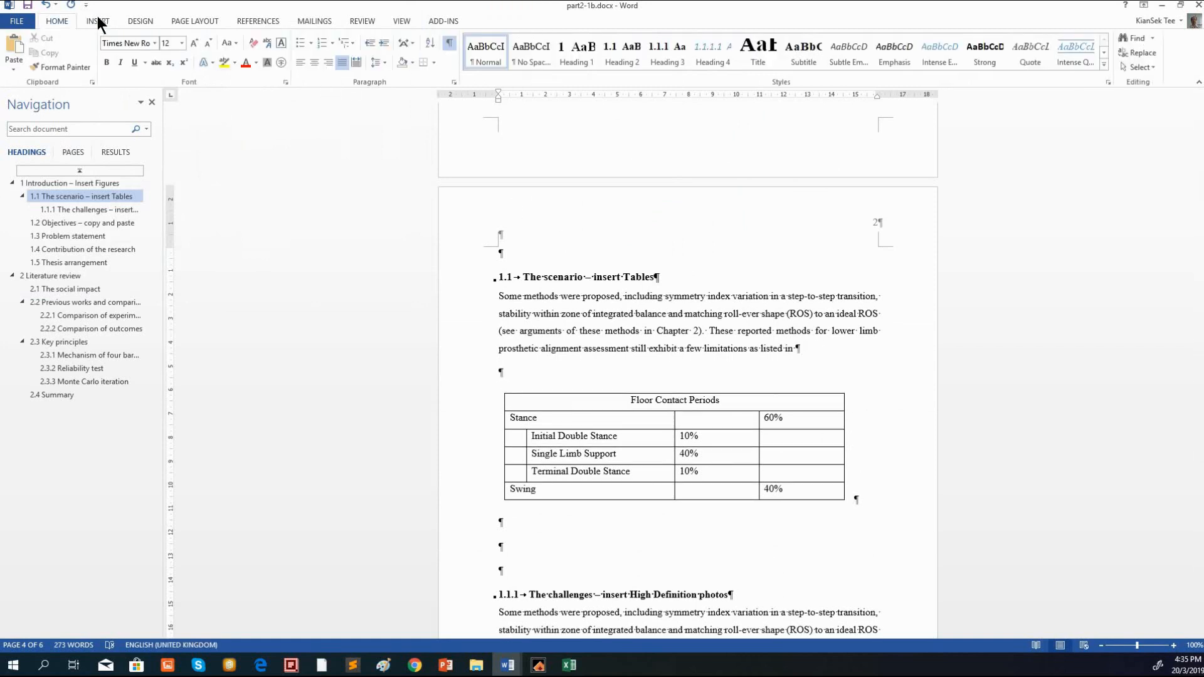
left_click(242, 17)
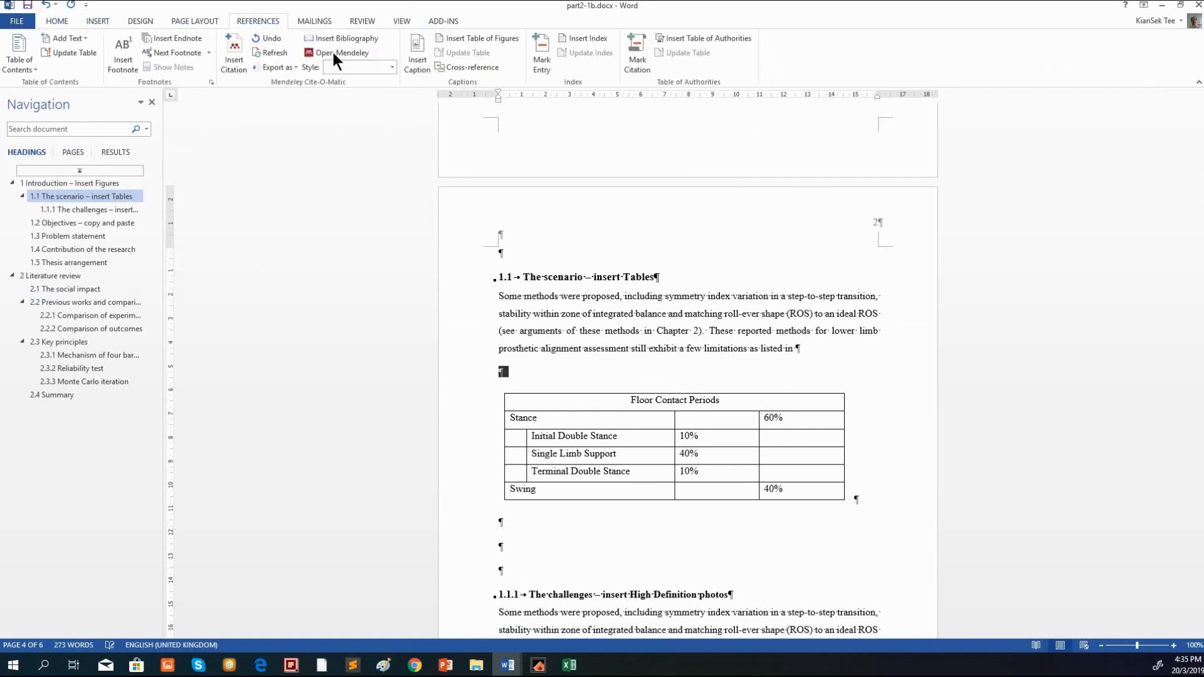
left_click(415, 63)
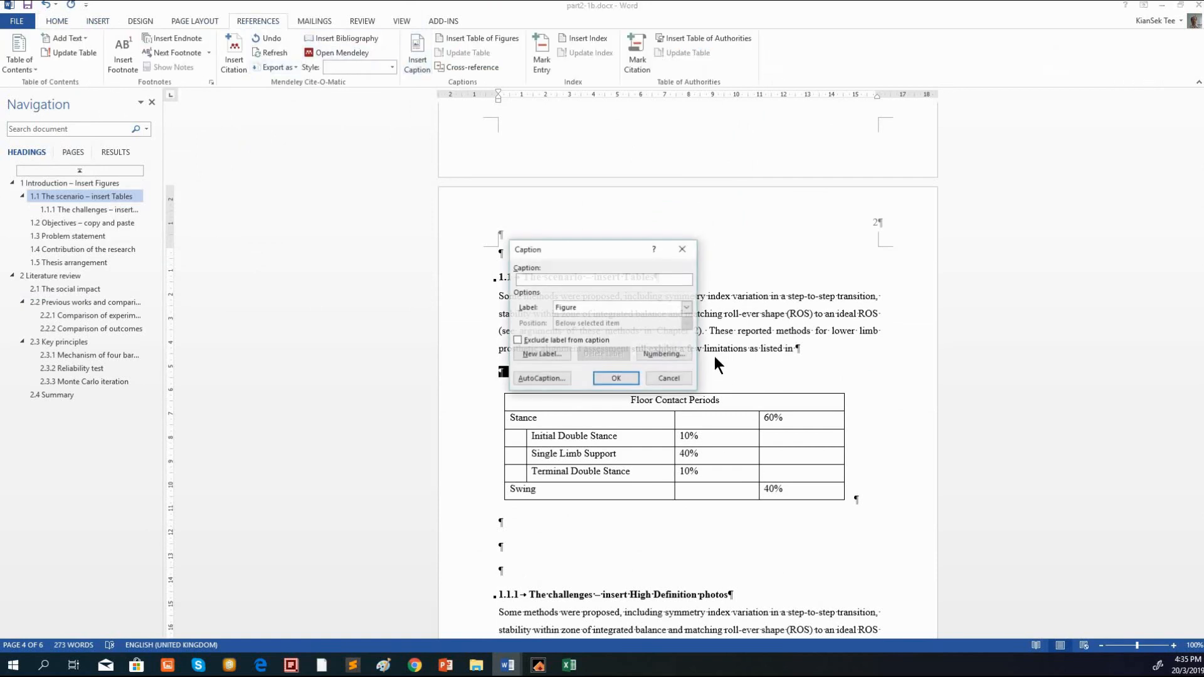
left_click(628, 307)
left_click(596, 336)
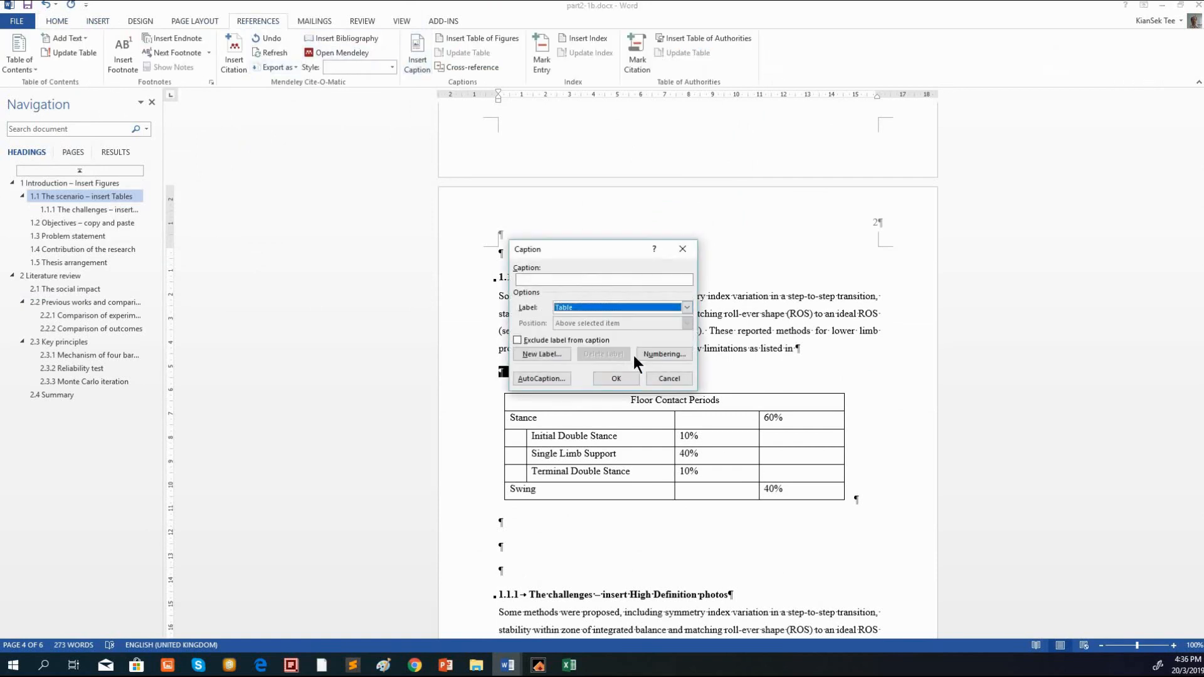
left_click(616, 378)
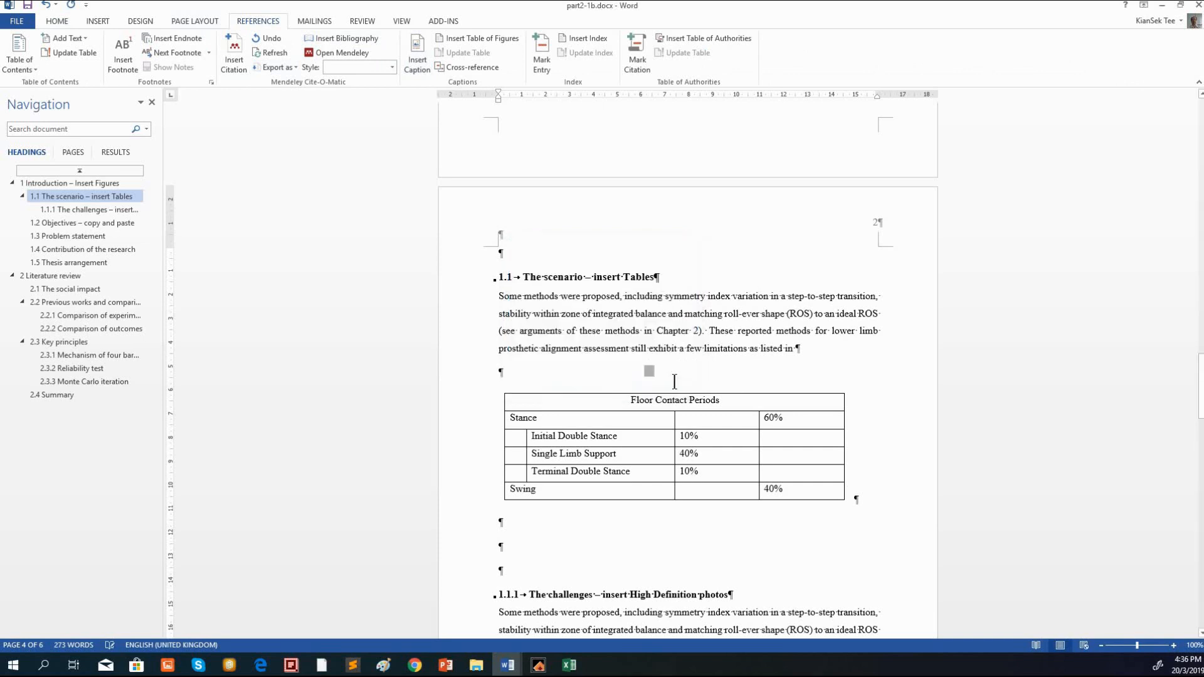
type(": ")
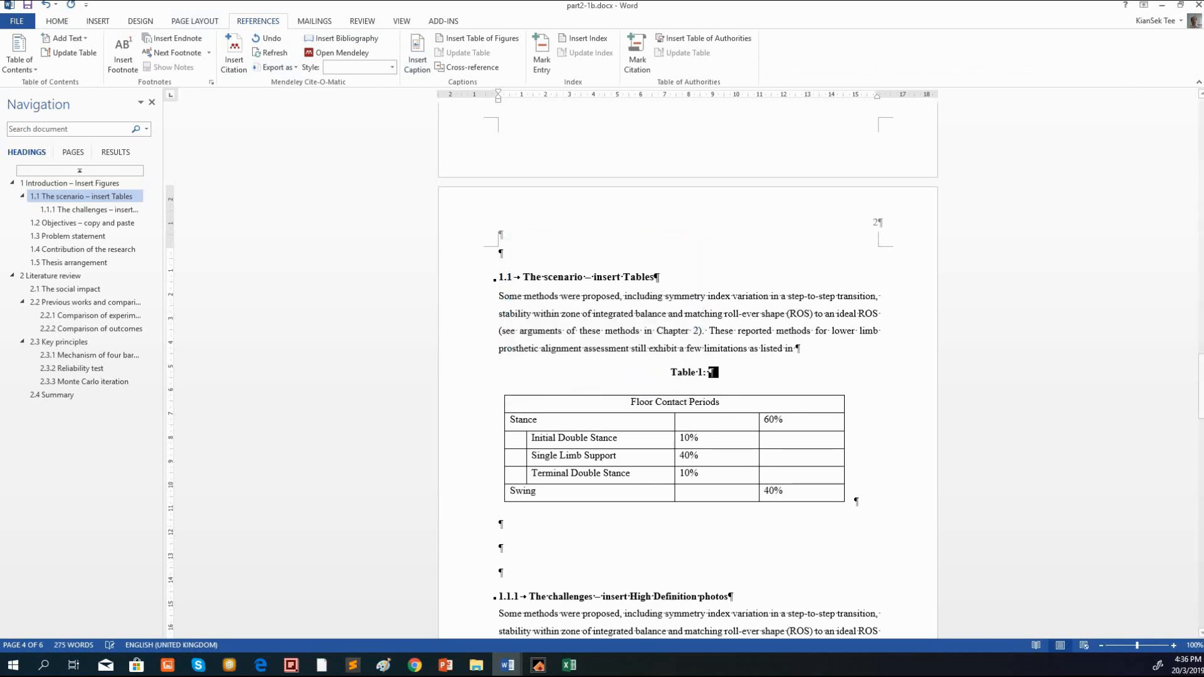
type("First ")
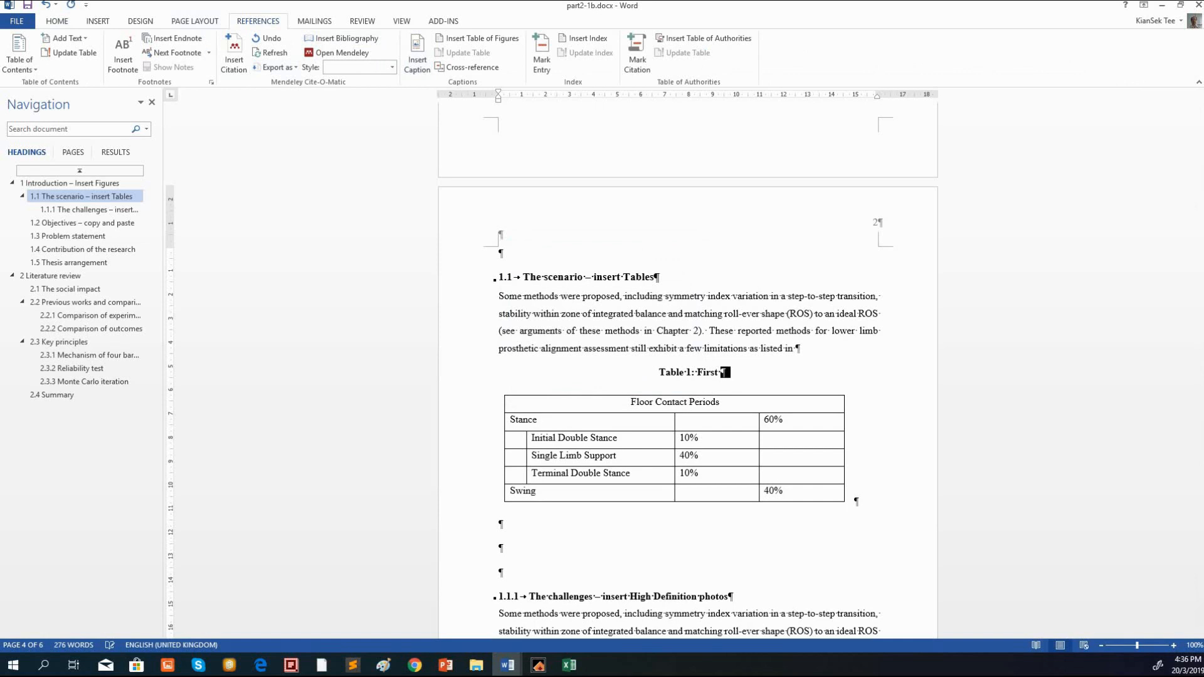
type("table")
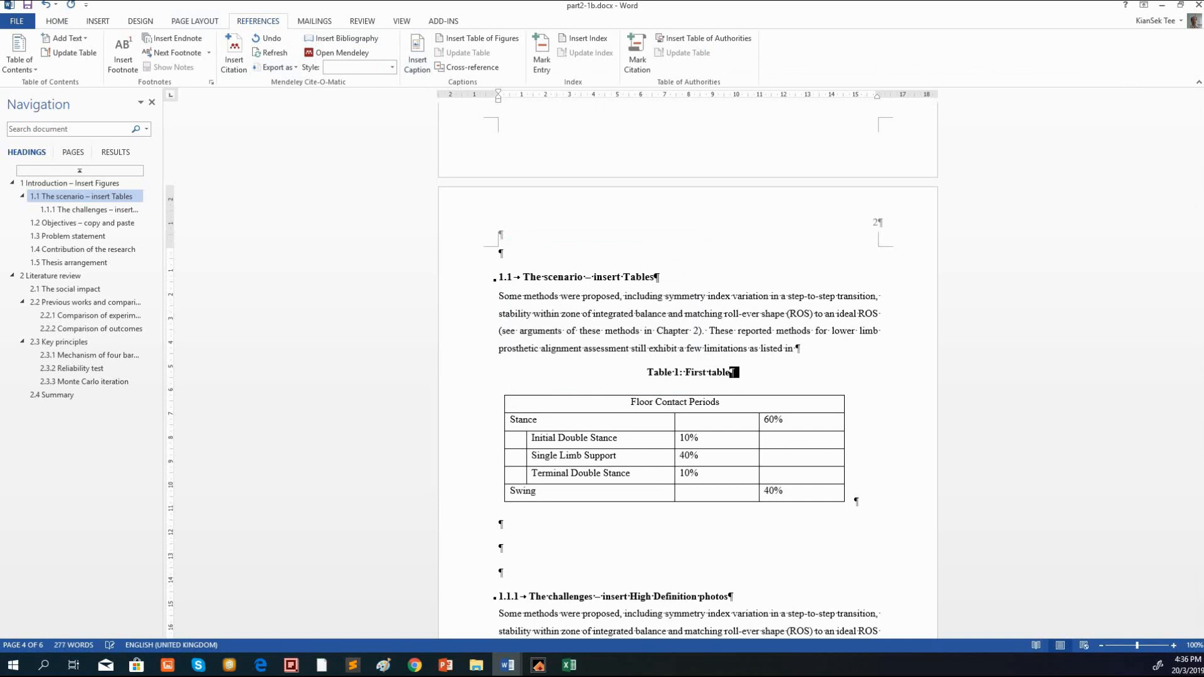
Centre the Floor Contact Periods table picture horizontally on the page
left_click(787, 408)
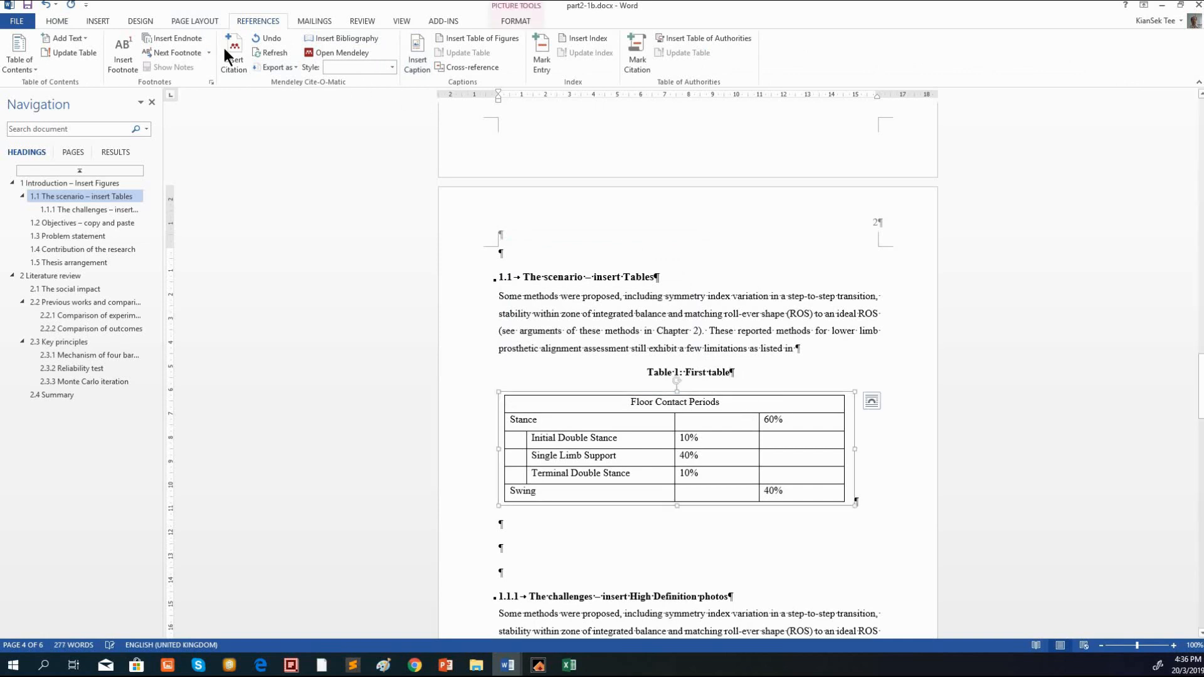
left_click(57, 21)
left_click(314, 62)
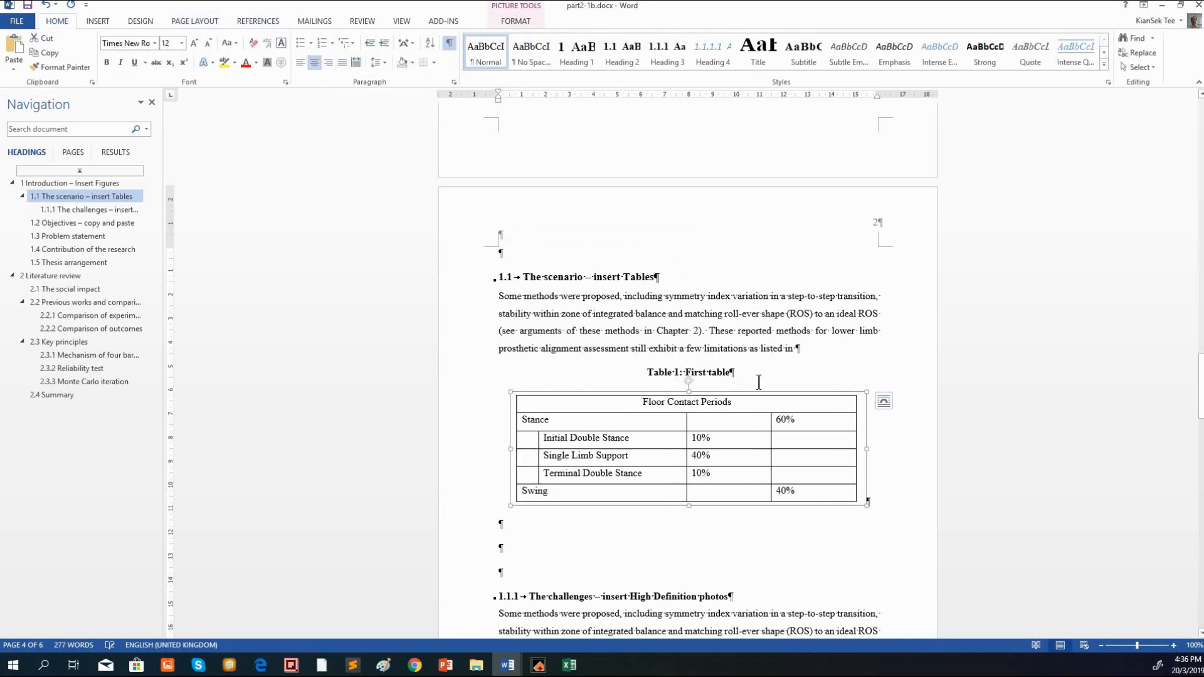
Insert the picture Table 2.png in the second empty paragraph below the first table and centre it horizontally
left_click(672, 550)
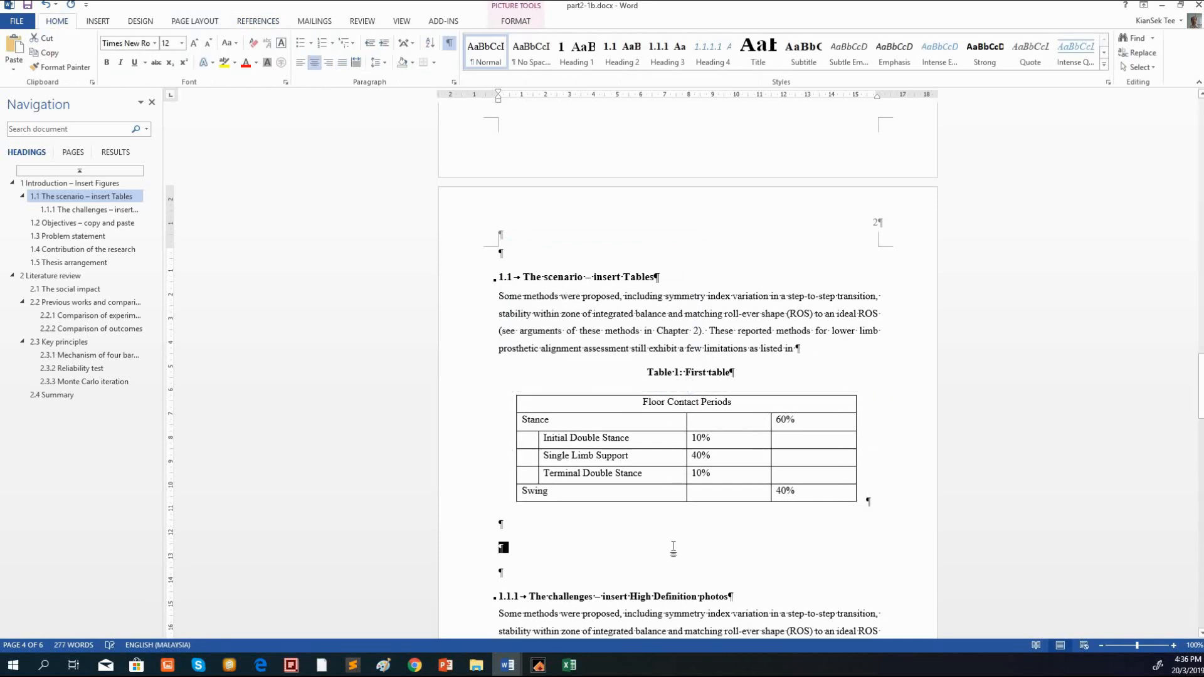
left_click(108, 21)
left_click(133, 47)
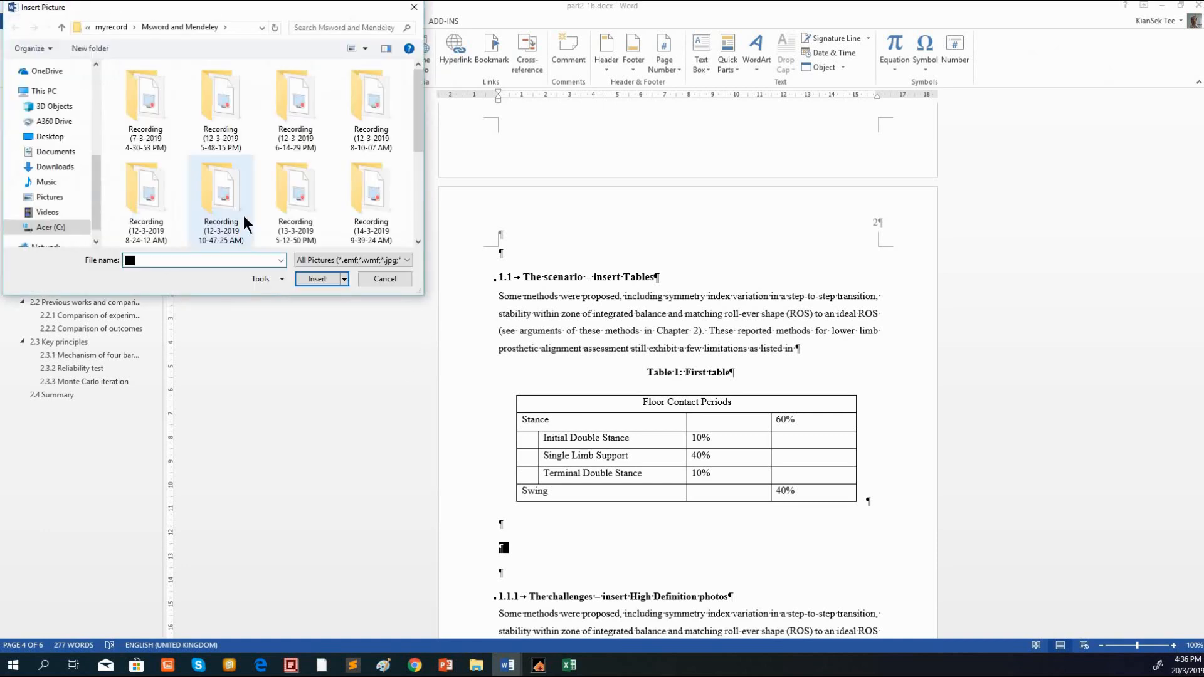
scroll(236, 200, "down", 1)
left_click(210, 222)
left_click(312, 279)
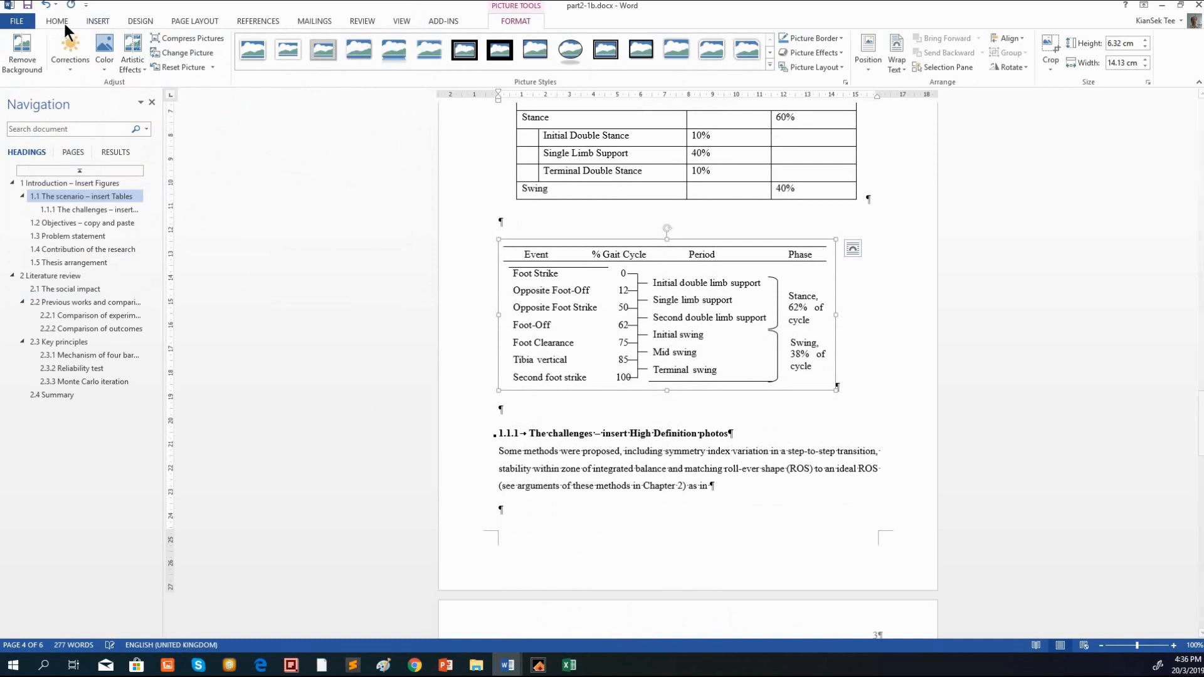
Insert a Table caption above the gait cycle picture reading "Table 2: Second Table"
left_click(657, 226)
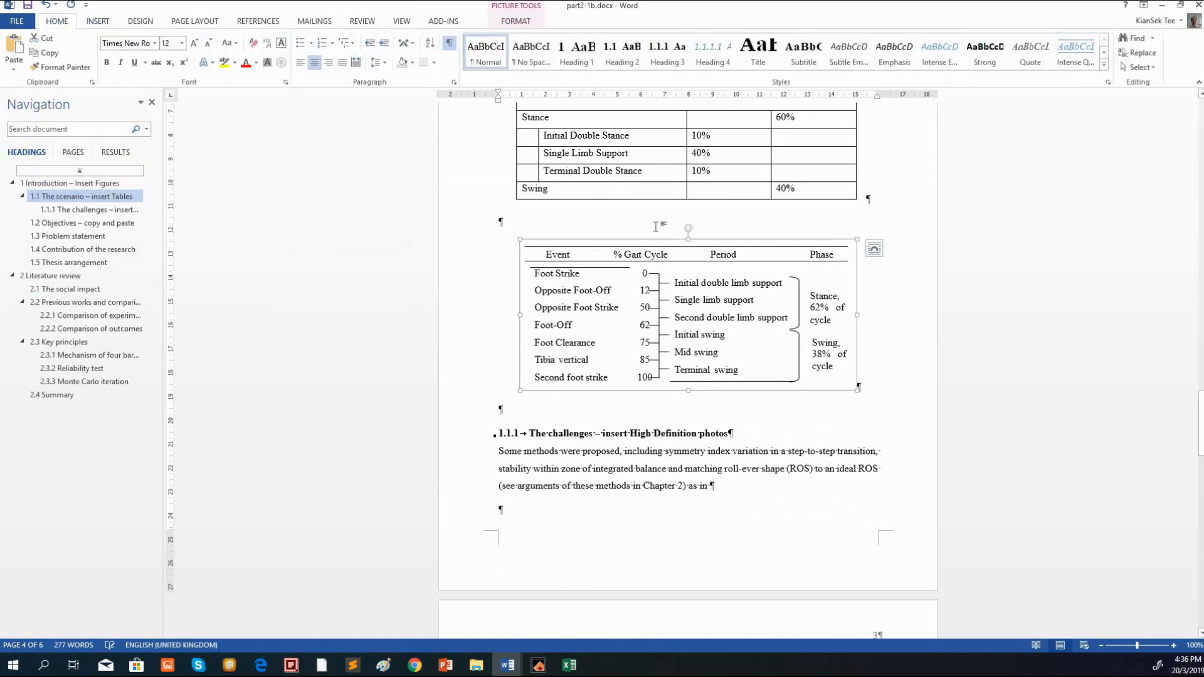
left_click(258, 21)
left_click(417, 62)
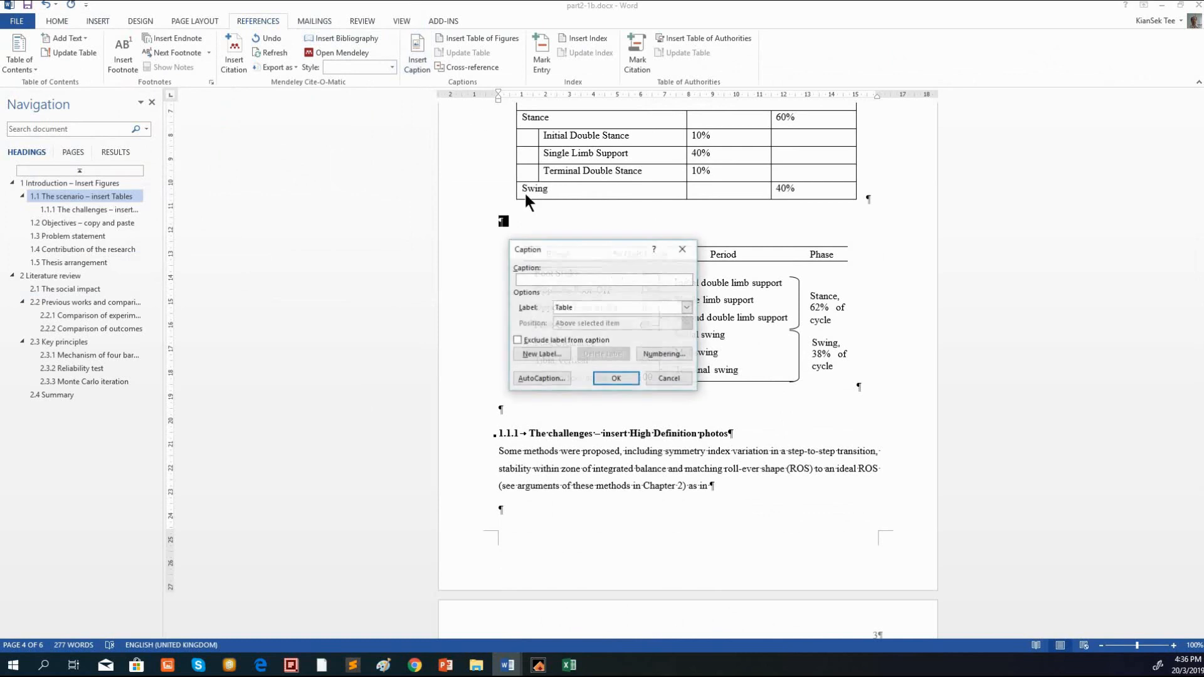
left_click(615, 378)
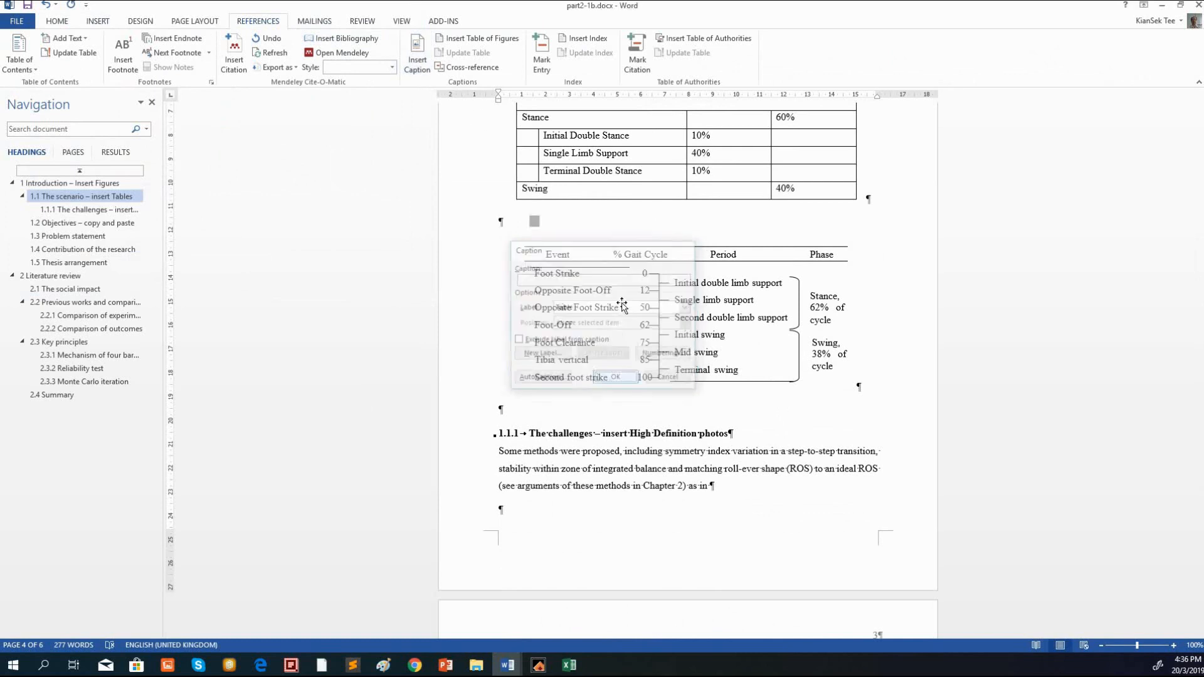
type(": S")
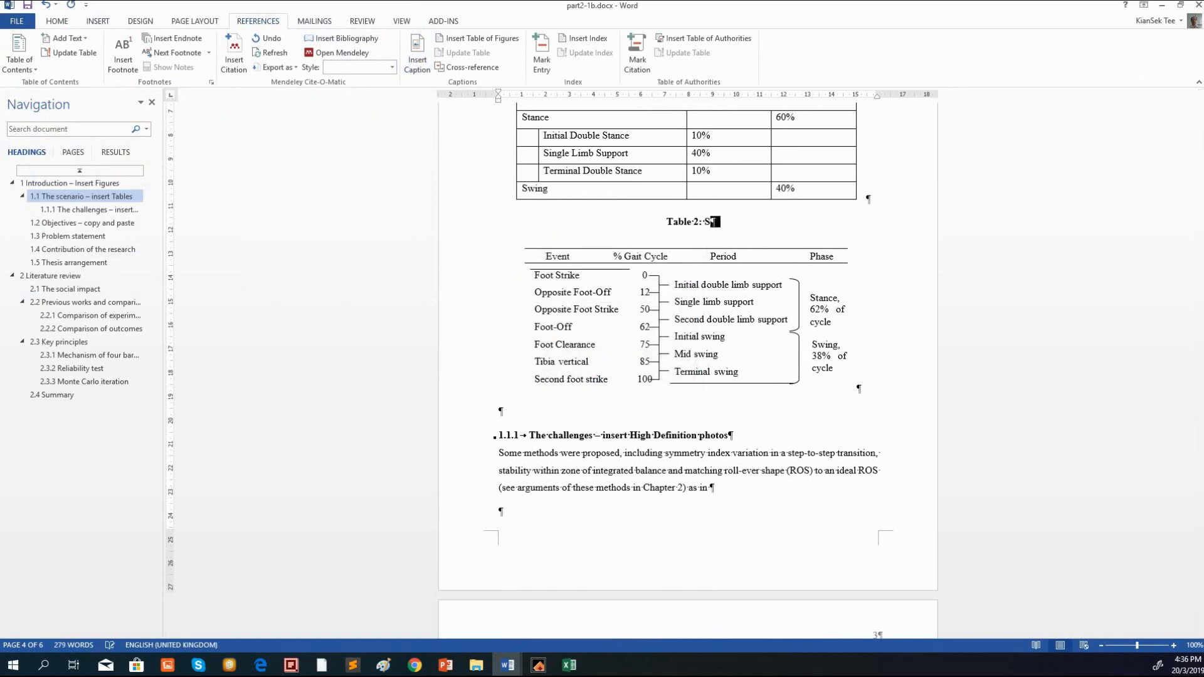
type("econd Table")
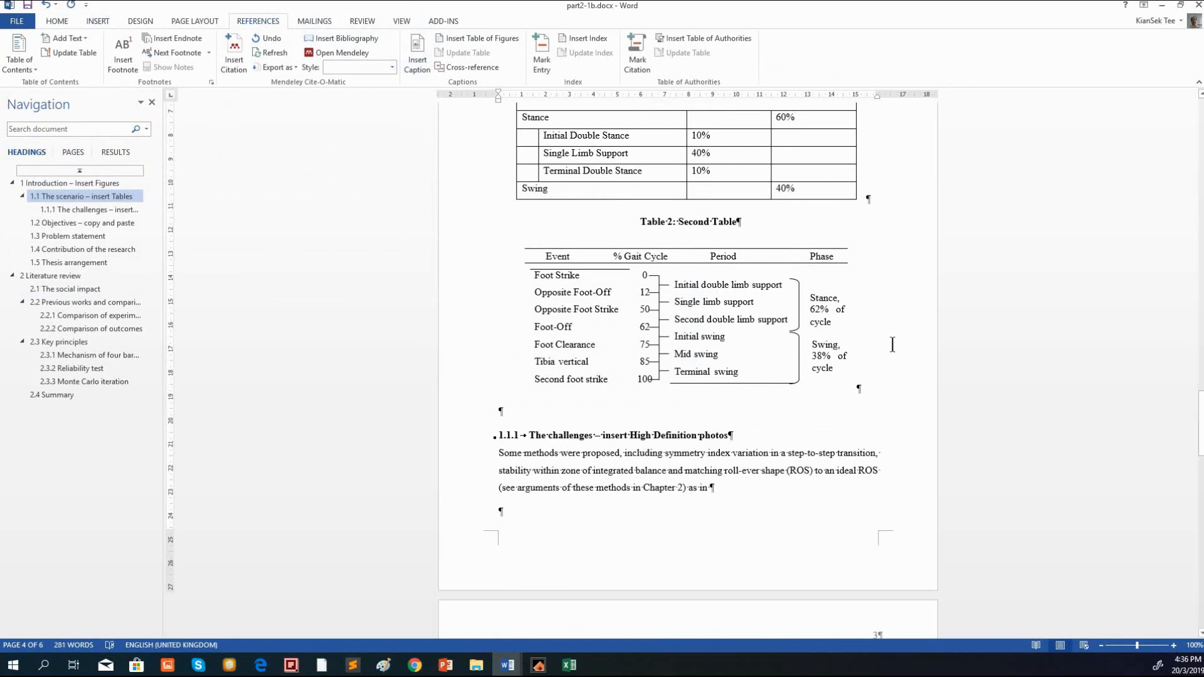
Insert a label-and-number cross-reference to Table 1 after "as listed in" at the end of the section 1.1 paragraph
scroll(838, 295, "up", 4)
left_click(837, 295)
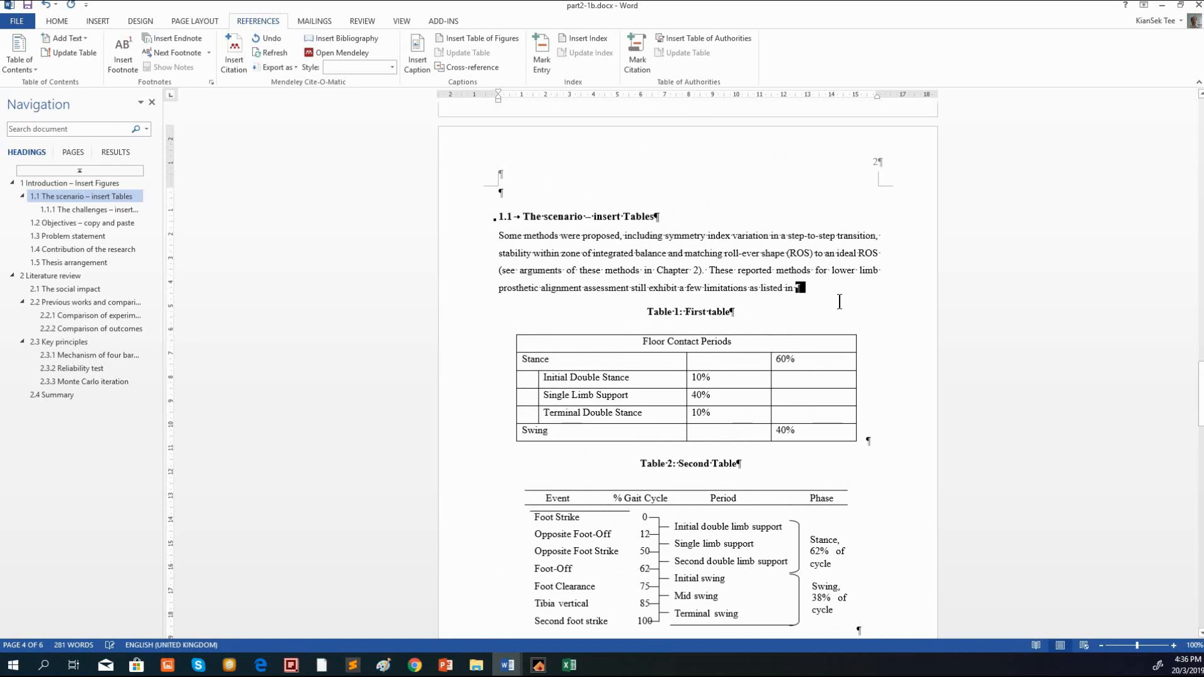
left_click(472, 68)
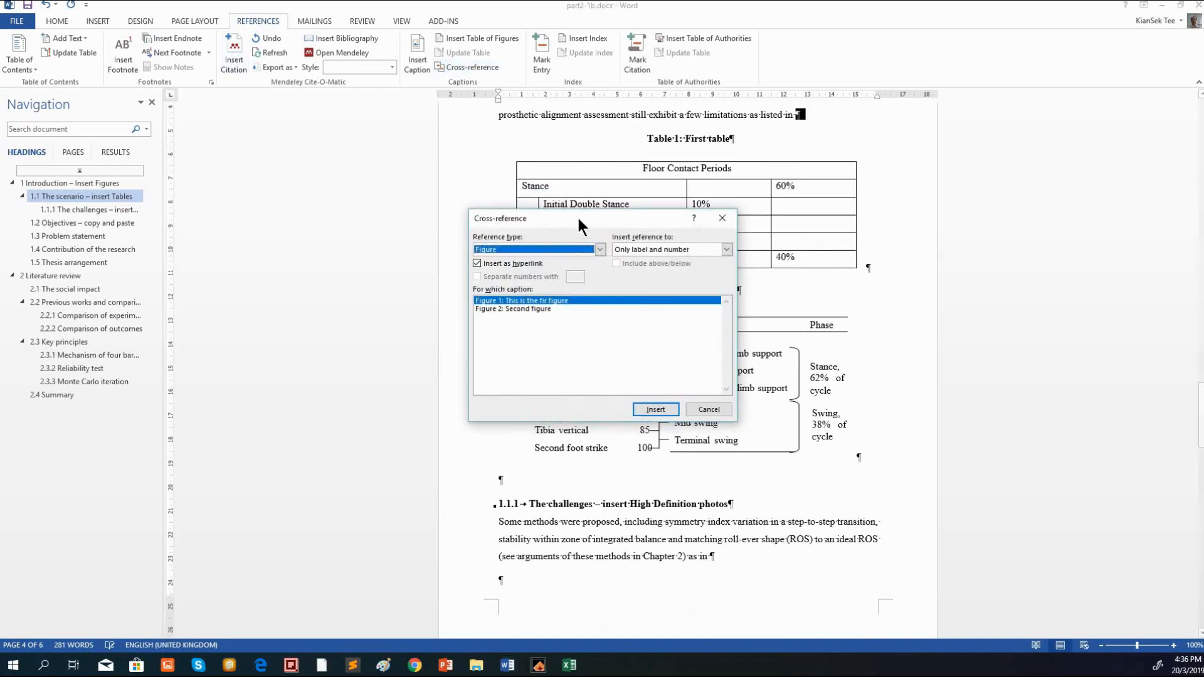
left_click(577, 249)
left_click(520, 302)
left_click(647, 248)
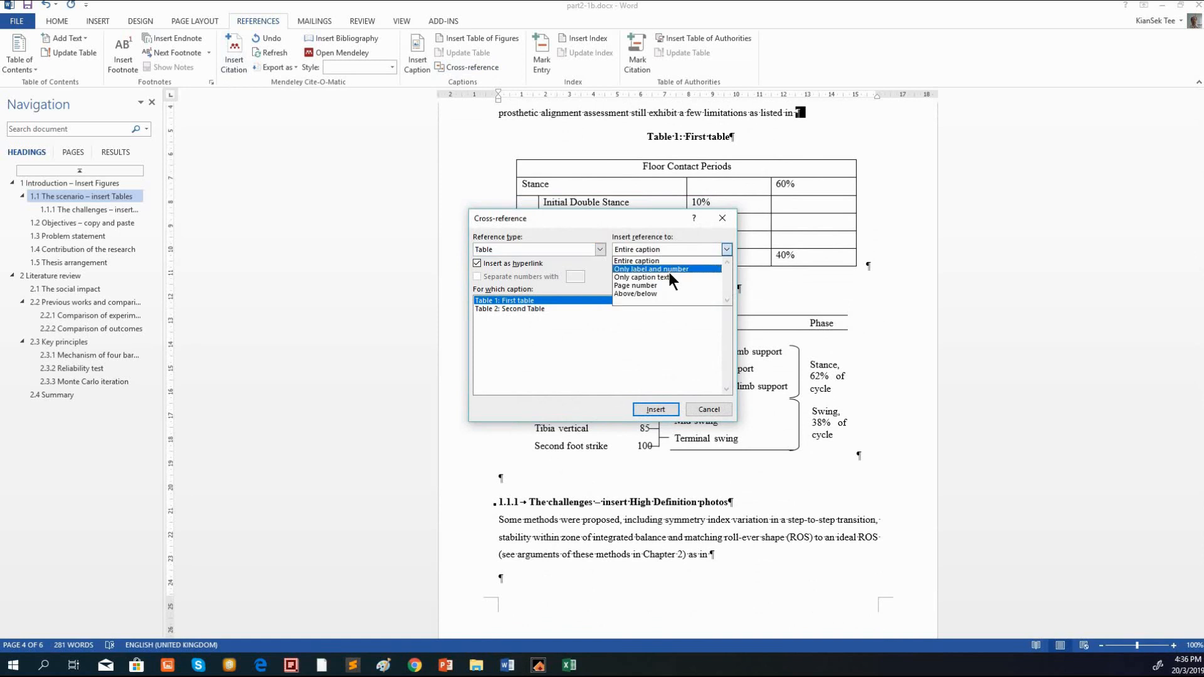
left_click(675, 269)
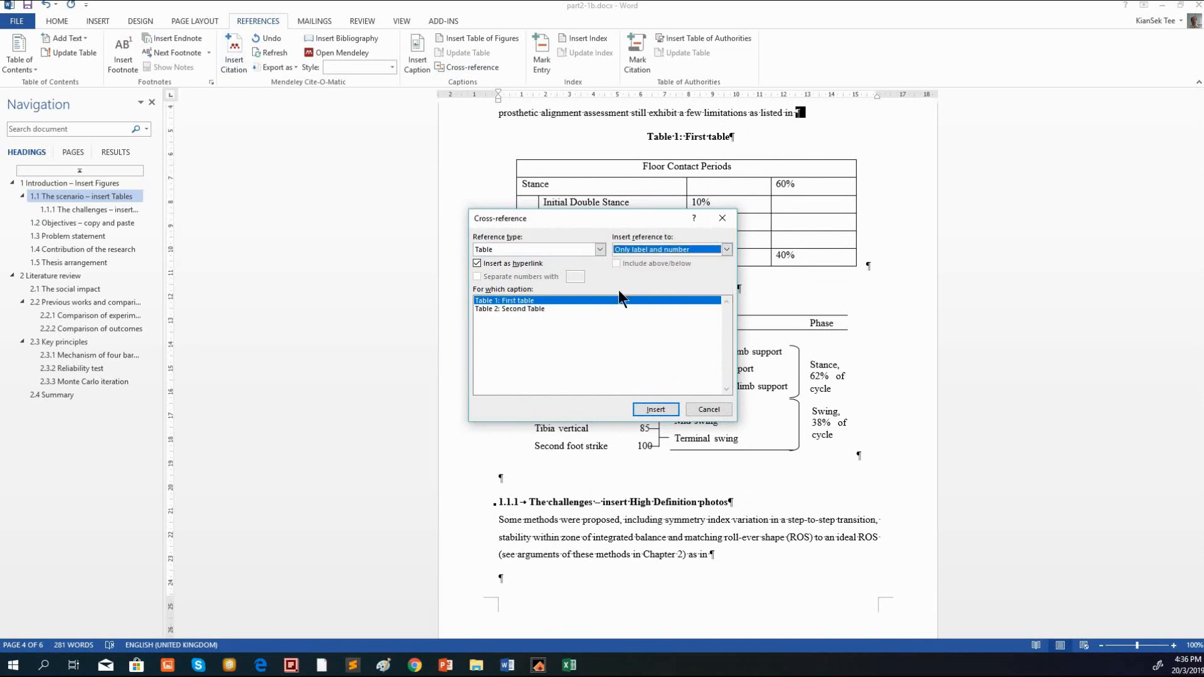
left_click(510, 307)
left_click(516, 301)
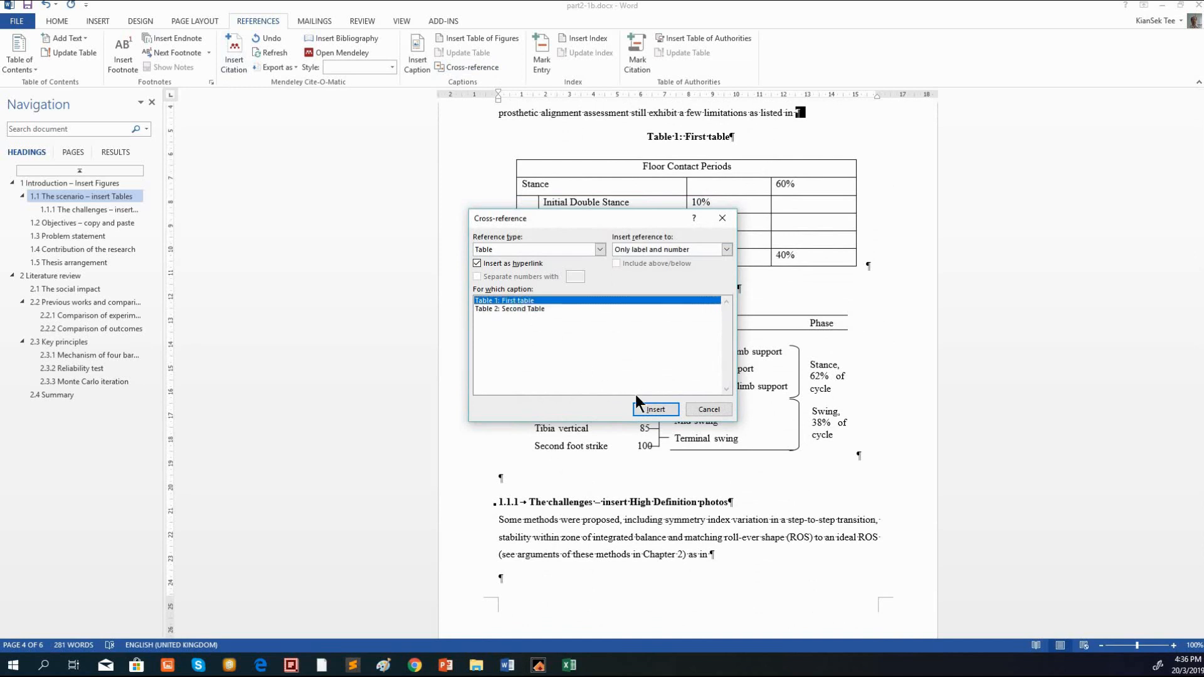
left_click(656, 406)
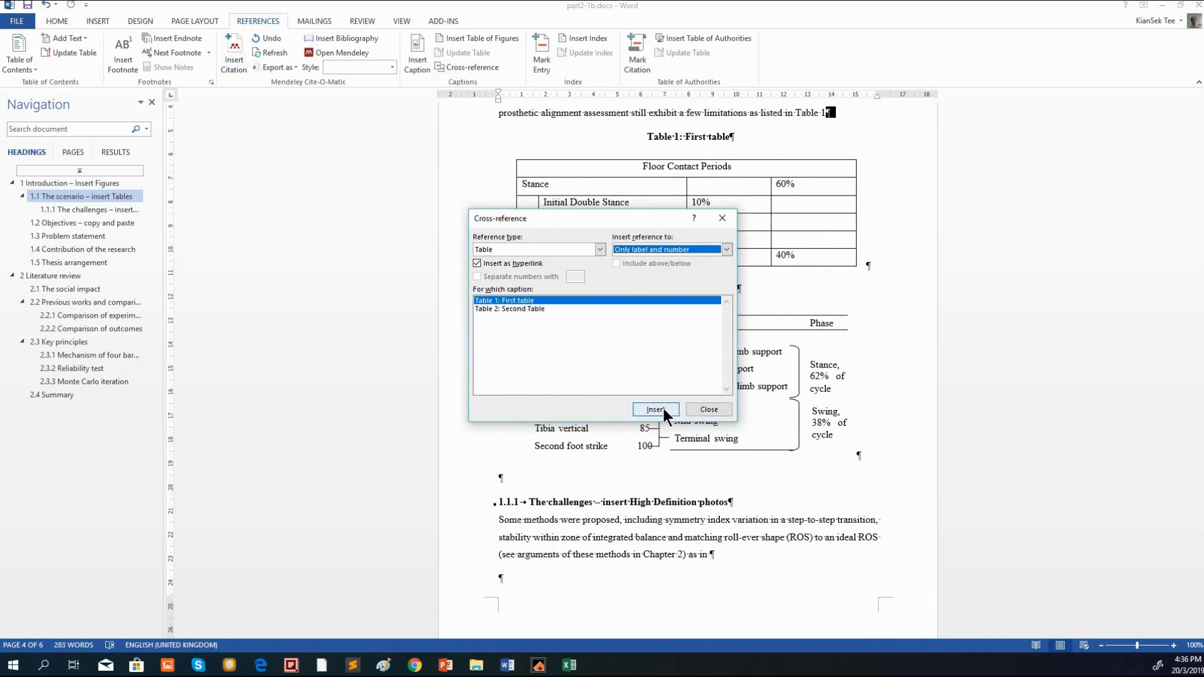
Insert a second label-and-number cross-reference to Table 1 after the first one and add "and" between the two references
left_click(662, 408)
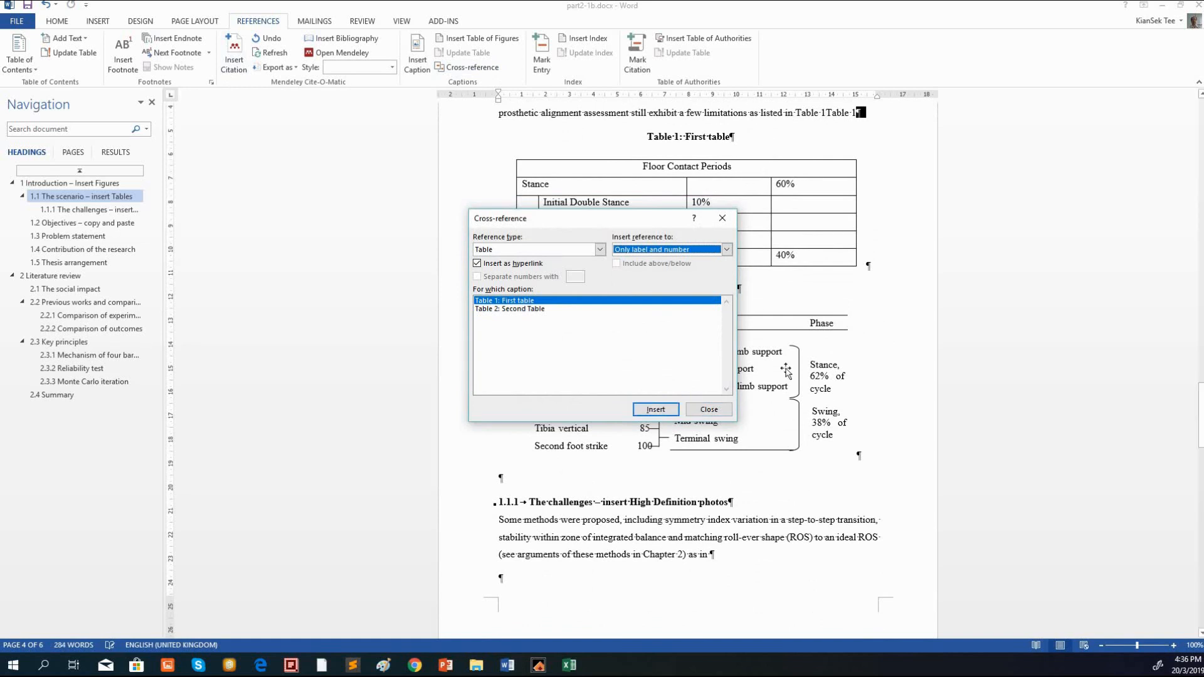
left_click(721, 414)
left_click_drag(827, 113, 870, 119)
key("Left")
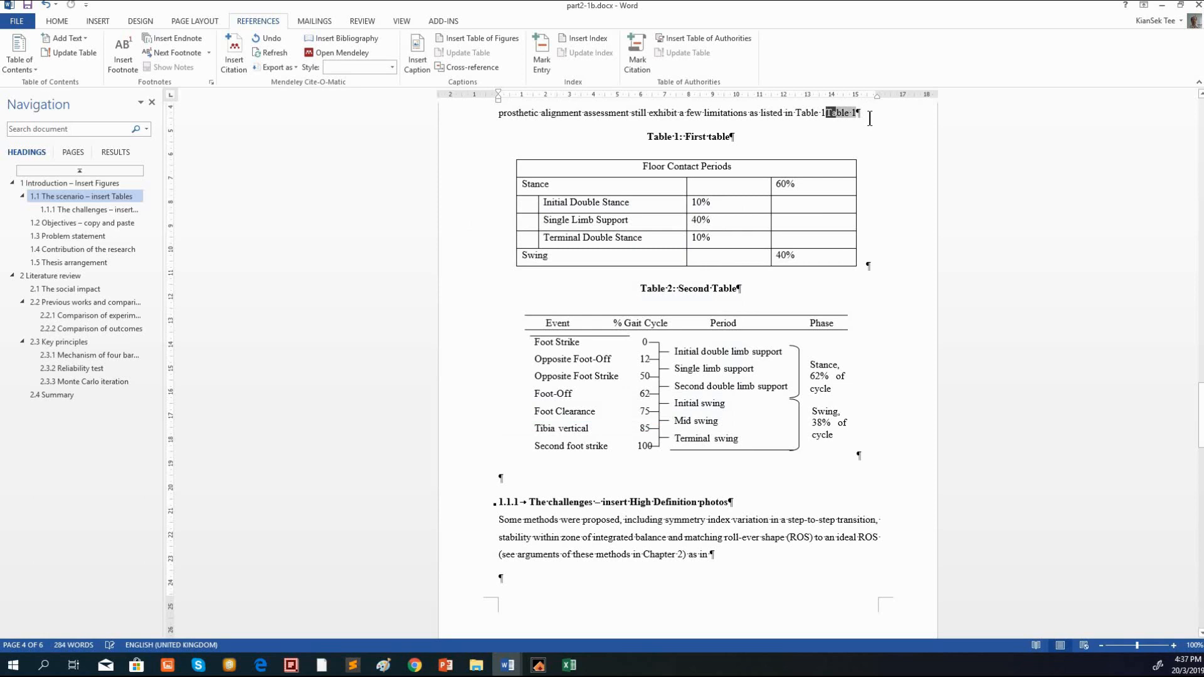
type("and")
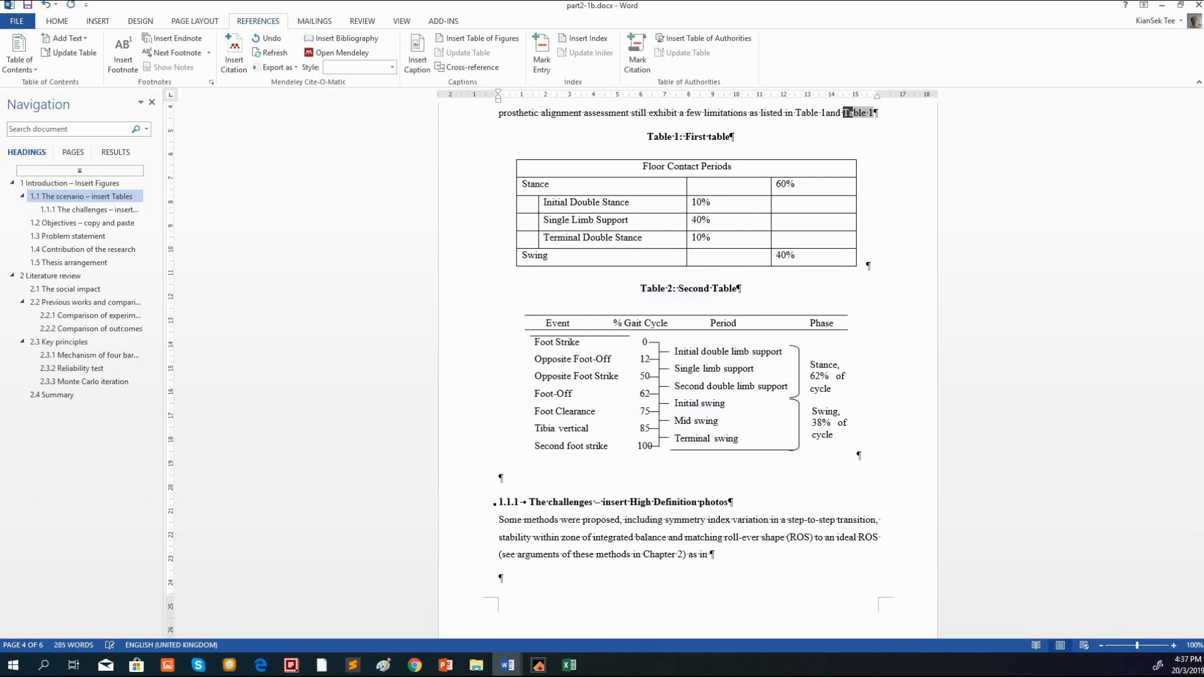
left_click(909, 112)
Insert the picture hd photo.jpg in the empty paragraph below the section 1.1.1 text
scroll(908, 119, "up", 1)
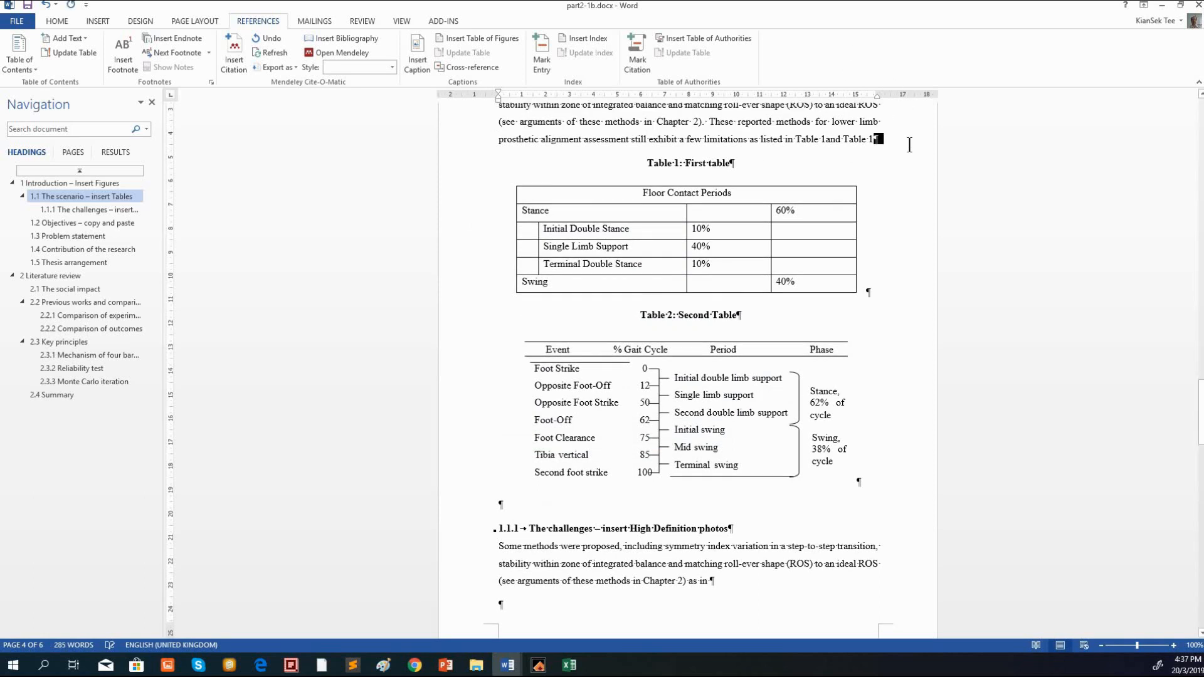
scroll(888, 270, "down", 3)
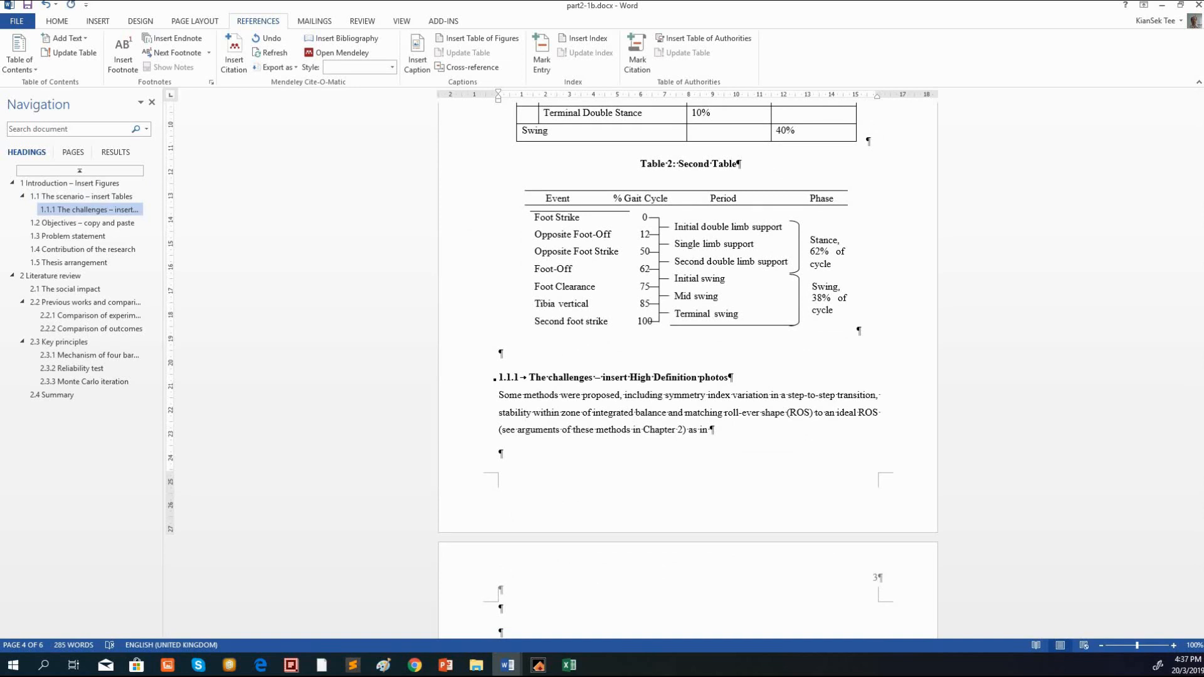
scroll(800, 430, "down", 3)
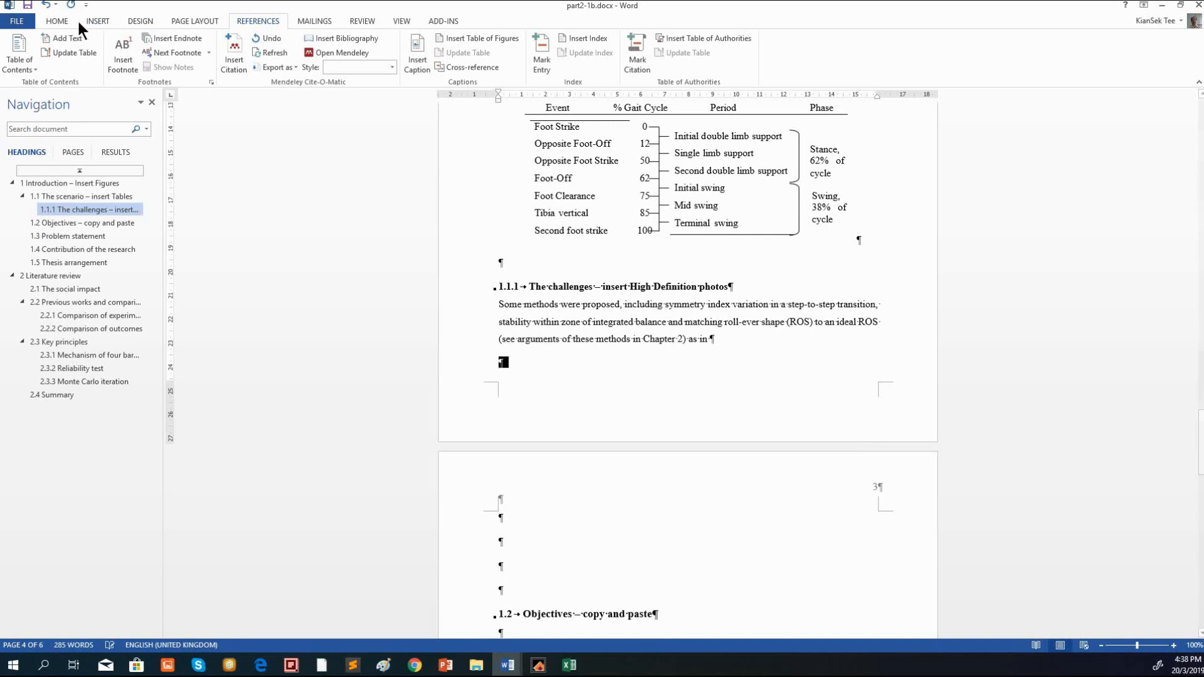
left_click(94, 20)
left_click(127, 63)
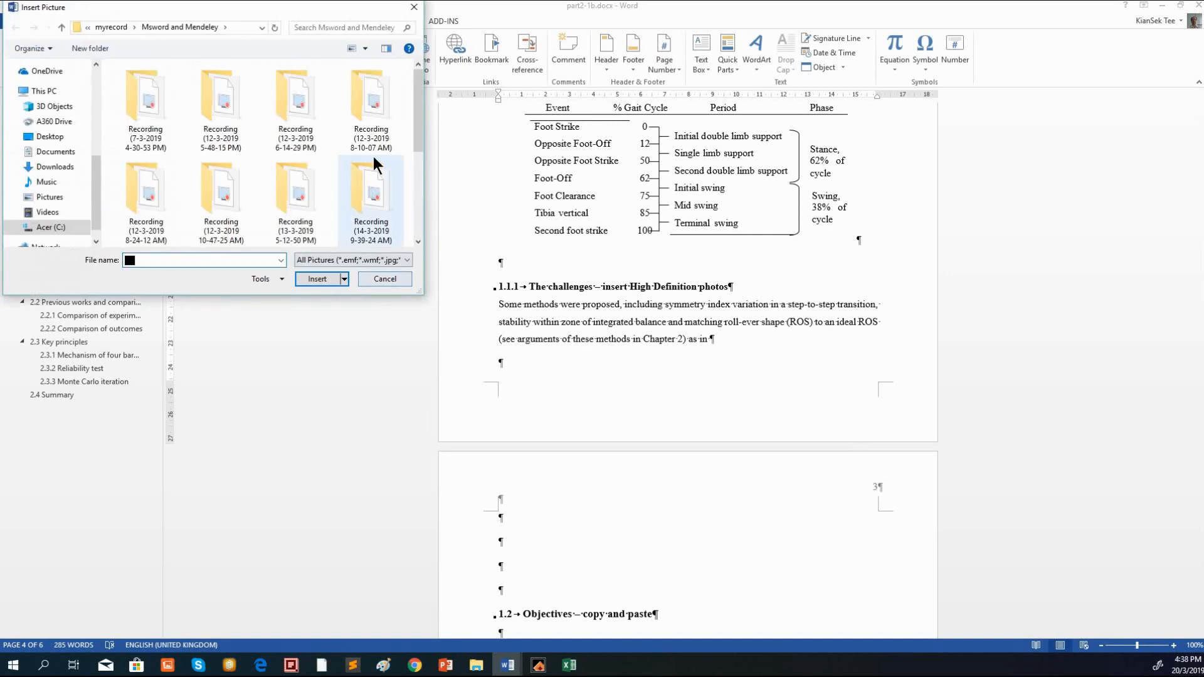
left_click_drag(418, 167, 413, 227)
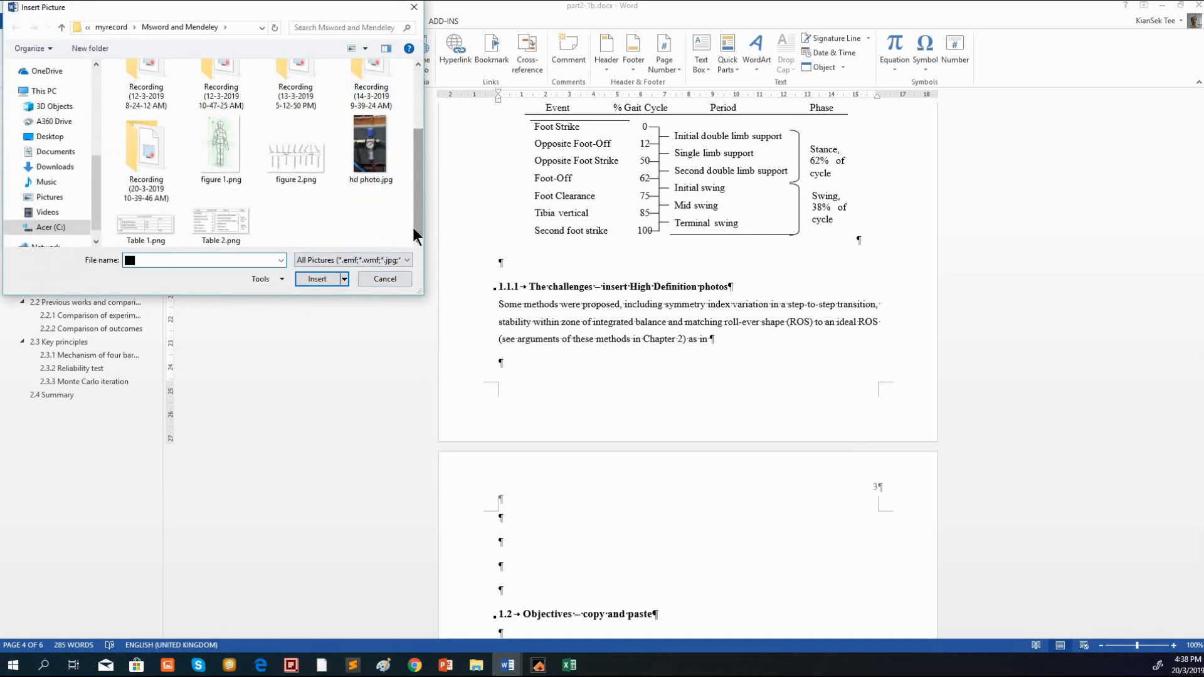
left_click(370, 169)
left_click(318, 284)
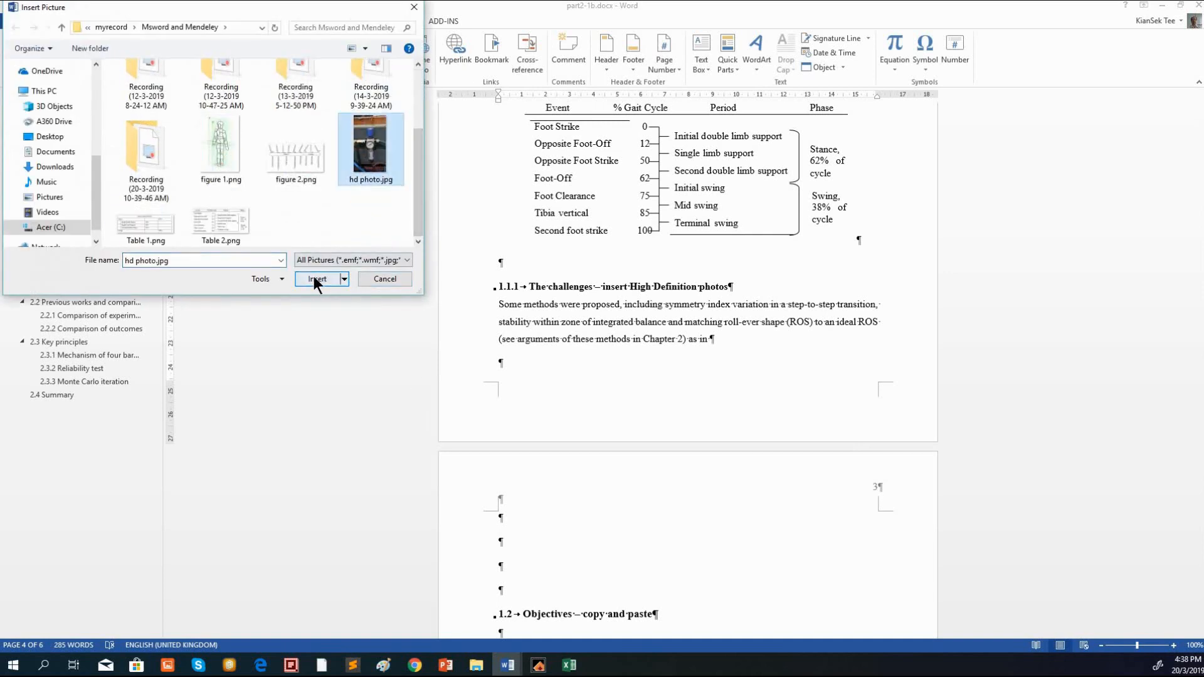
scroll(723, 445, "down", 10)
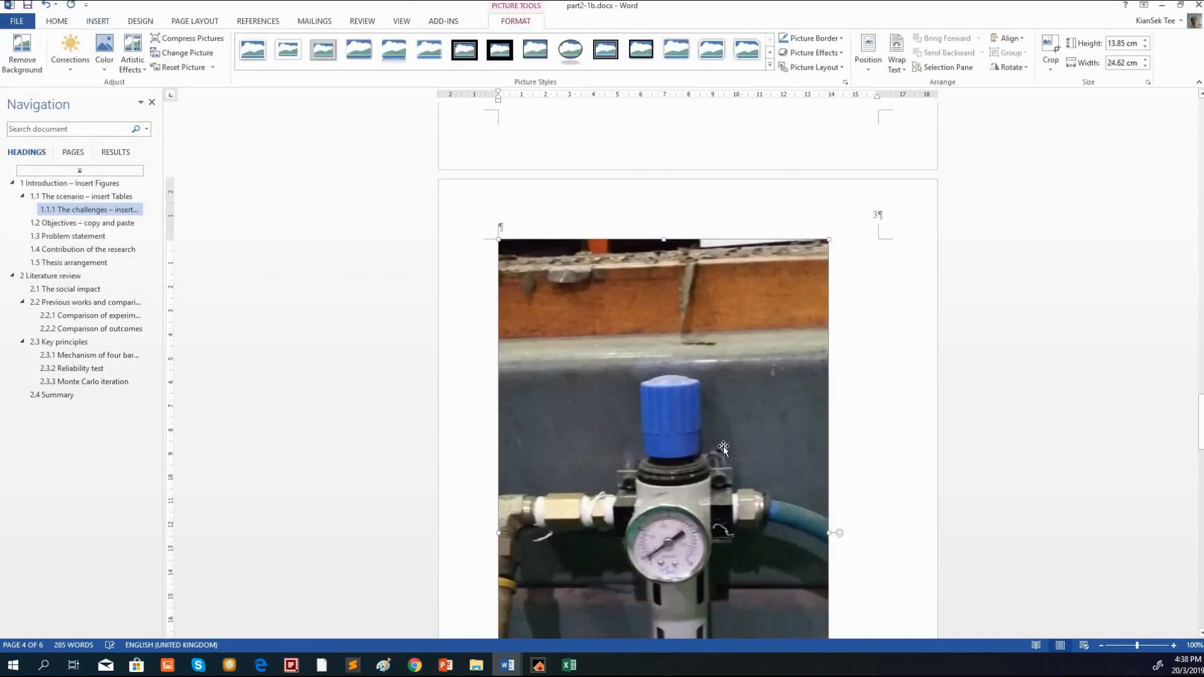
scroll(805, 404, "up", 5)
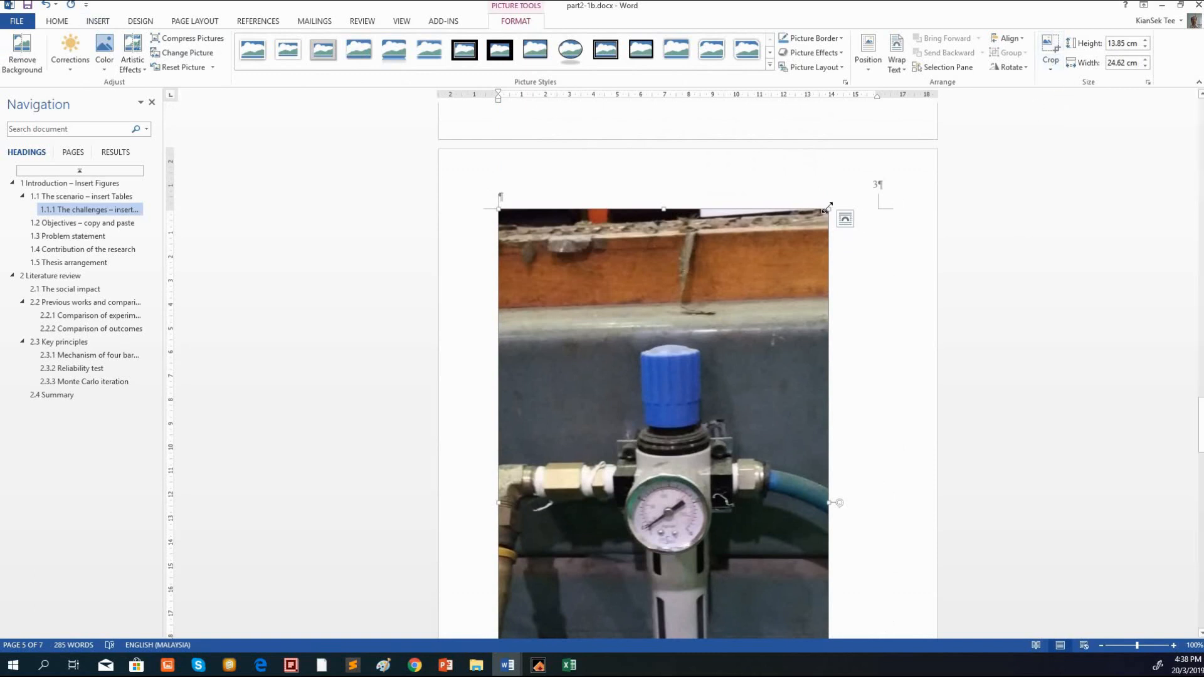
Set the inserted HD photo's height to 6 cm, centre it and add an empty paragraph below it
left_click(1117, 42)
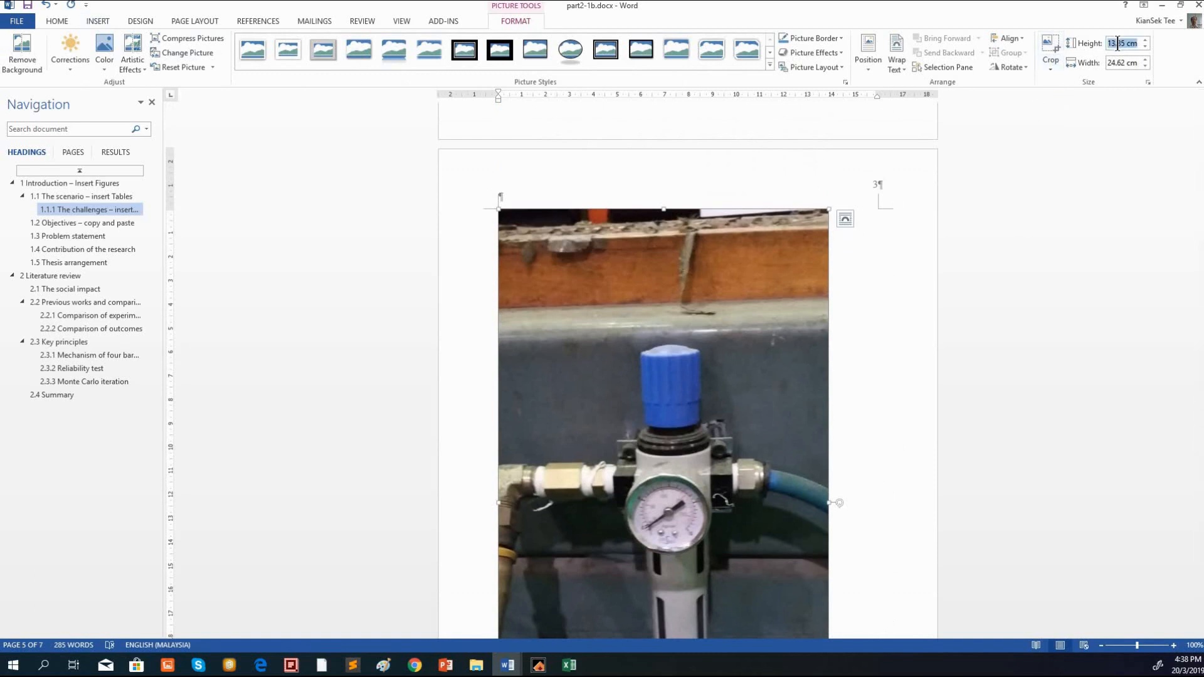
type("6")
key("Return")
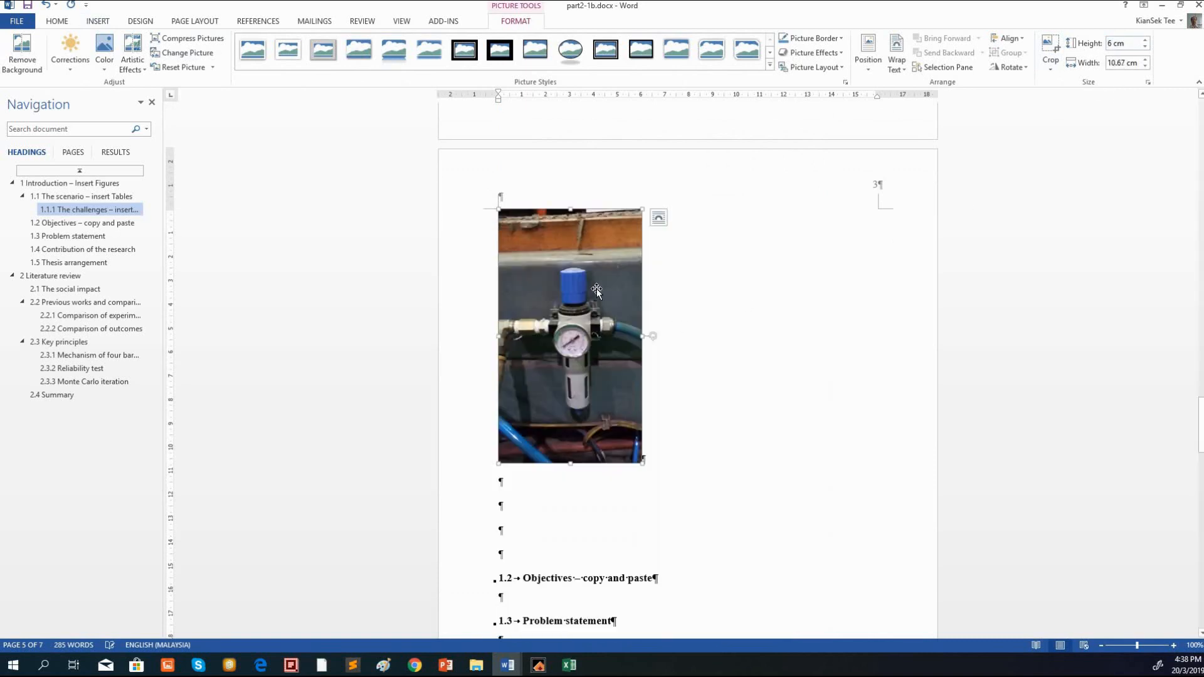
left_click(57, 22)
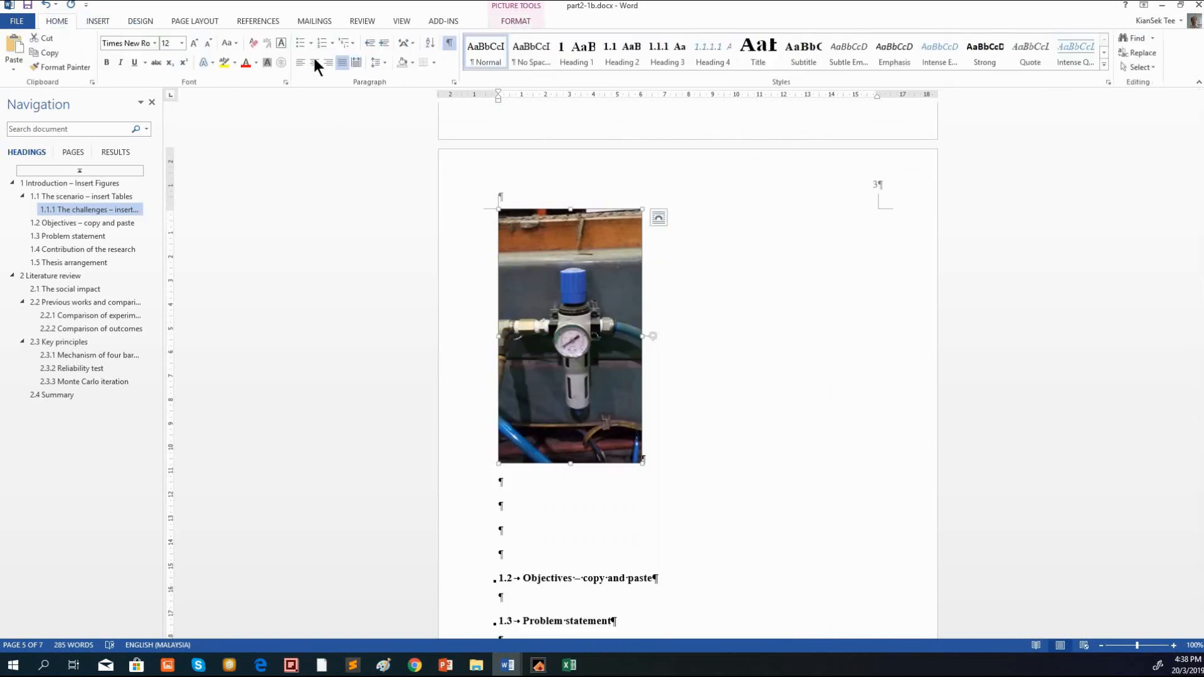
left_click(811, 460)
key("Return")
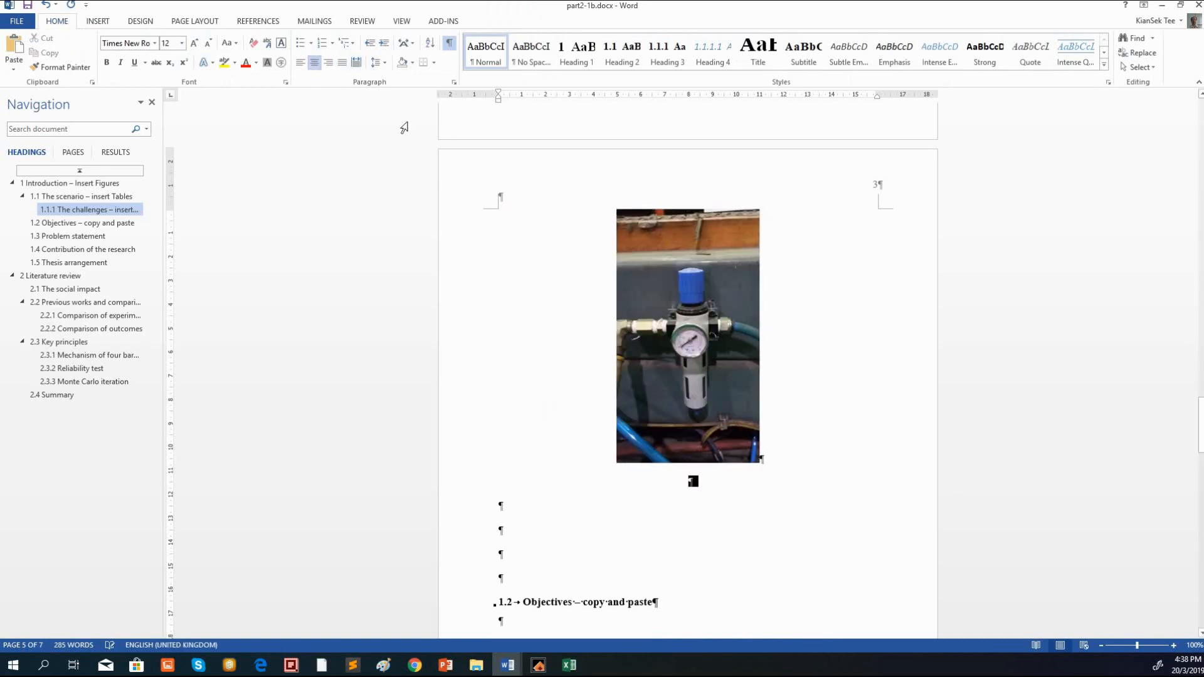
Insert a Figure caption below the HD photo reading "Figure 3: HD picture"
left_click(258, 22)
left_click(417, 59)
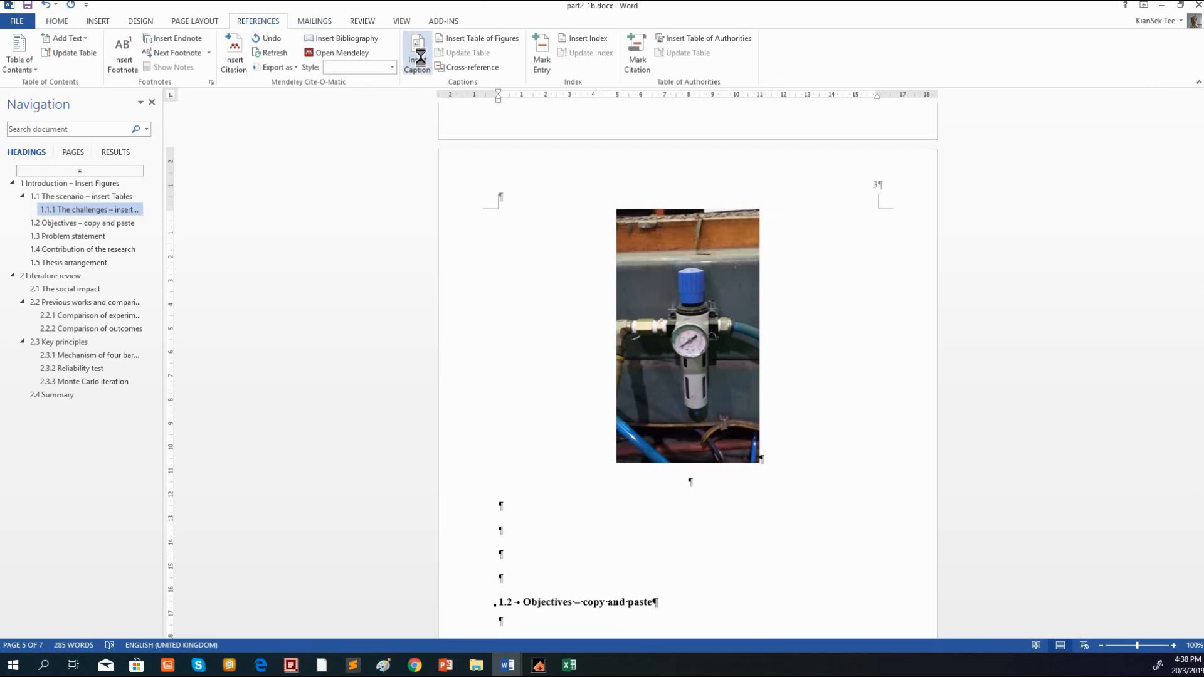
left_click(589, 310)
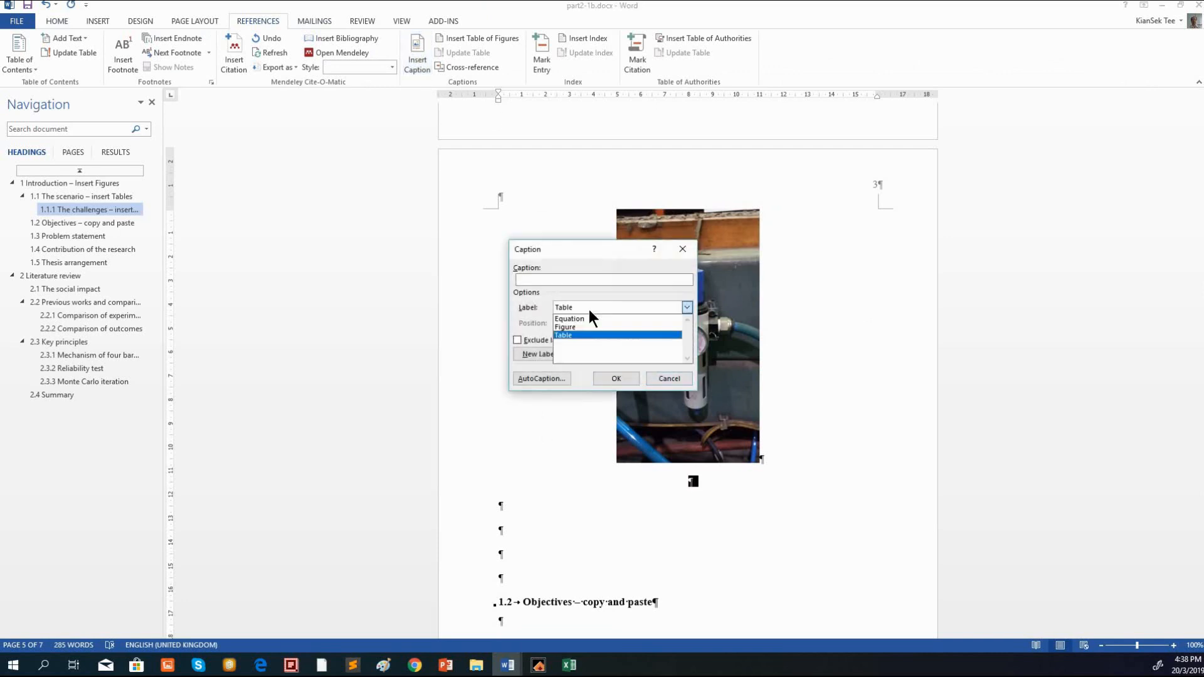
left_click(585, 325)
left_click(616, 379)
type(": HD ")
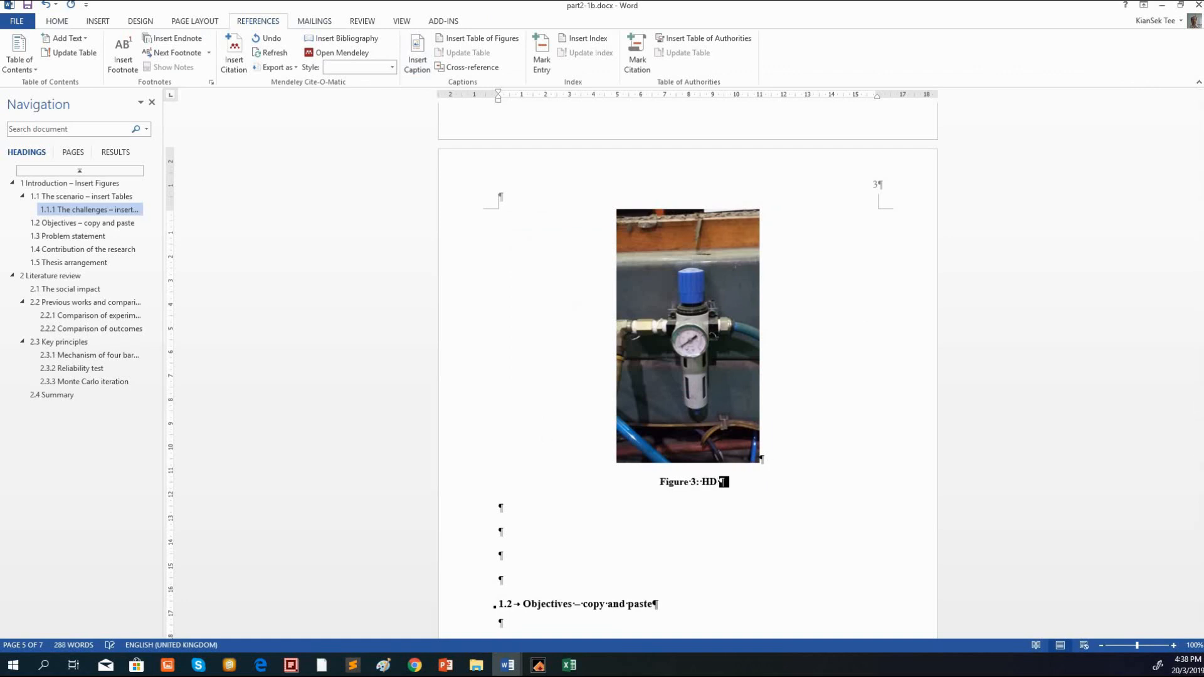
type("picture")
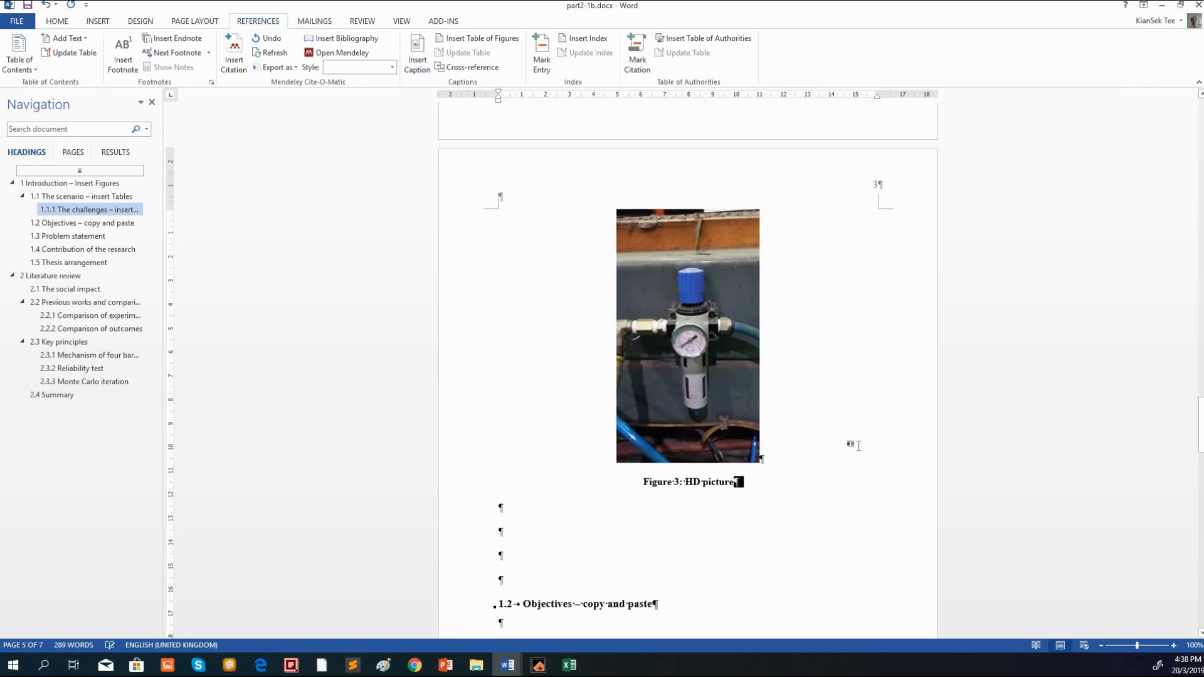
Compress only the HD photo to Print (220 ppi) target output, deleting its cropped areas
left_click(734, 364)
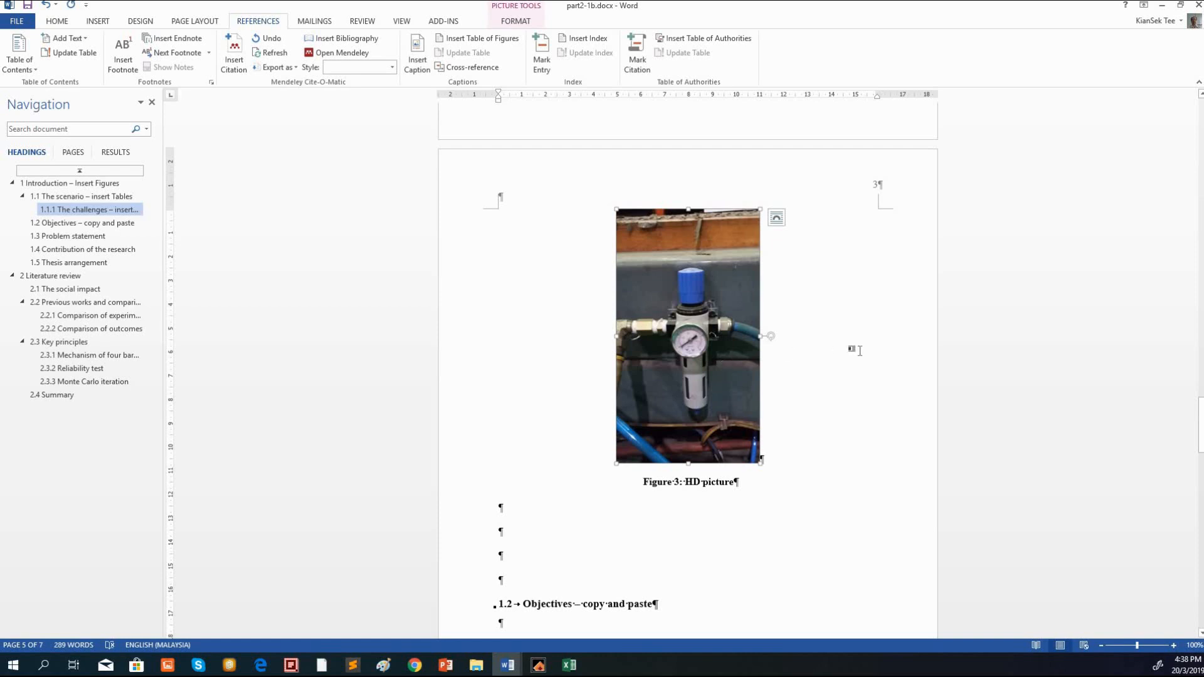
left_click_drag(852, 348, 691, 351)
double_click(691, 351)
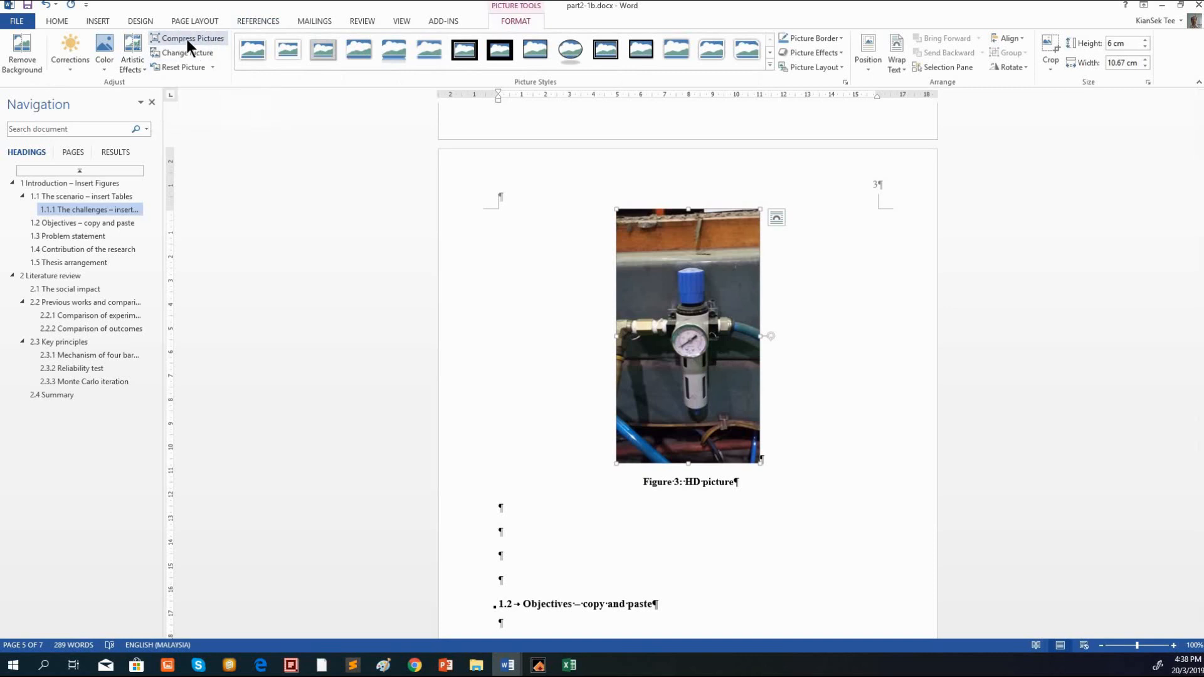
left_click(186, 37)
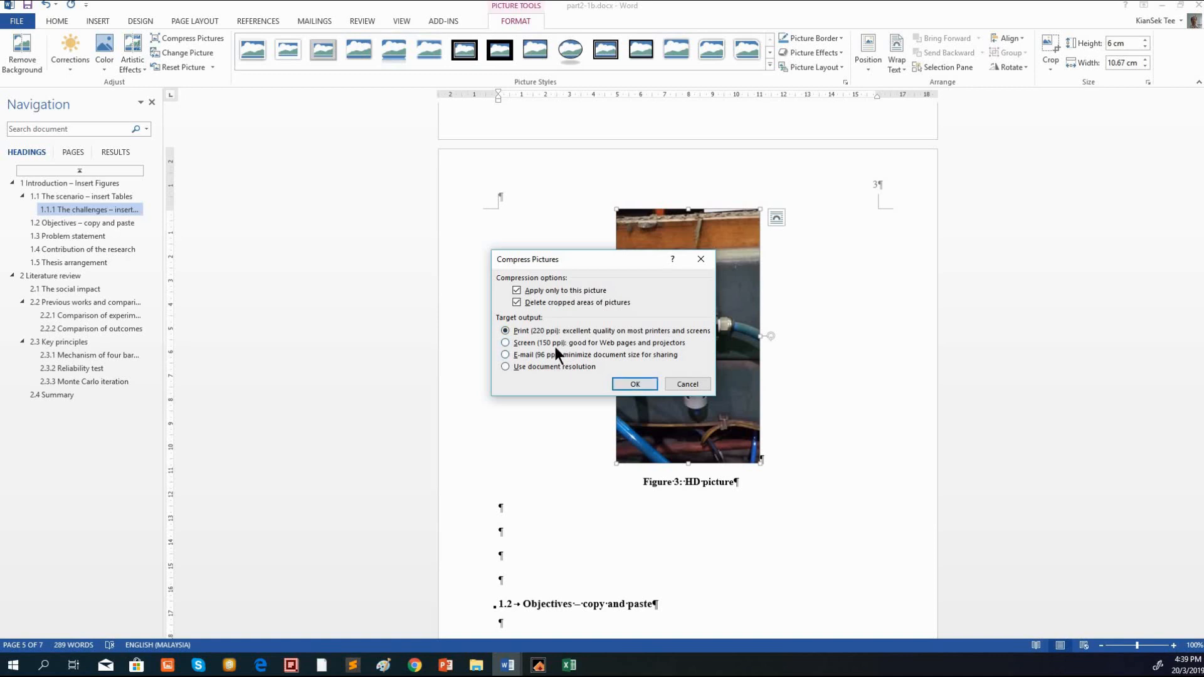
left_click(630, 379)
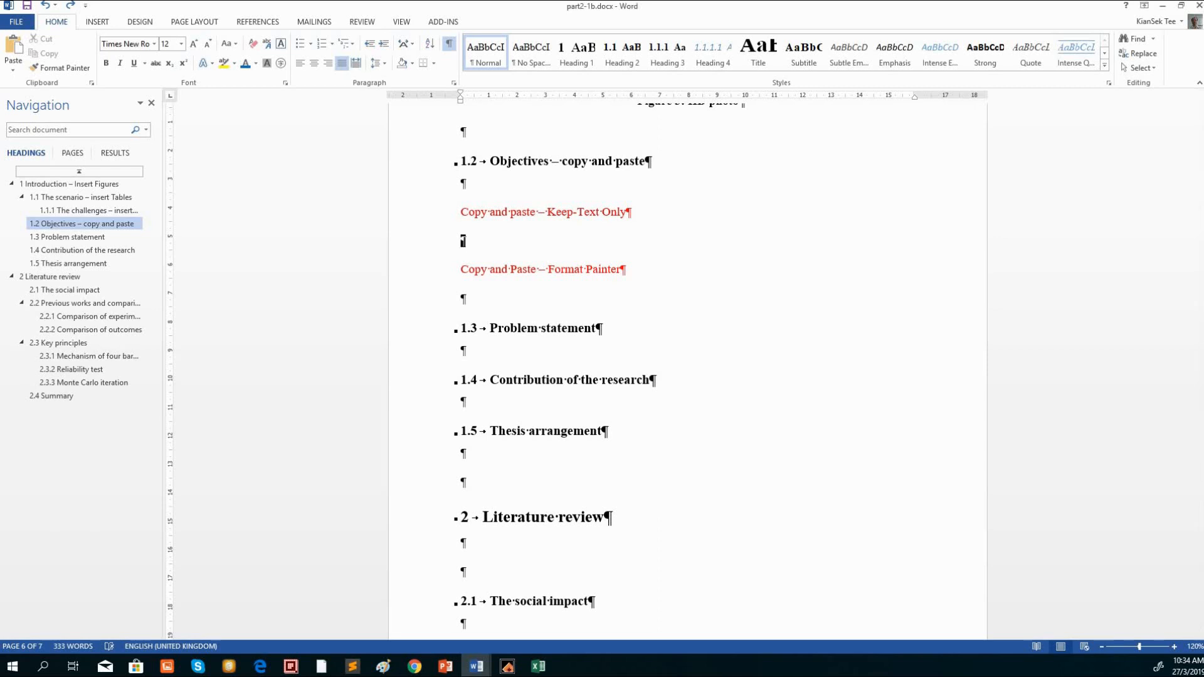
Paste the copied prosthesis paragraph in section 1.2 as text only below the Keep-Text Only line and with source formatting below the Format Painter line
left_click(13, 63)
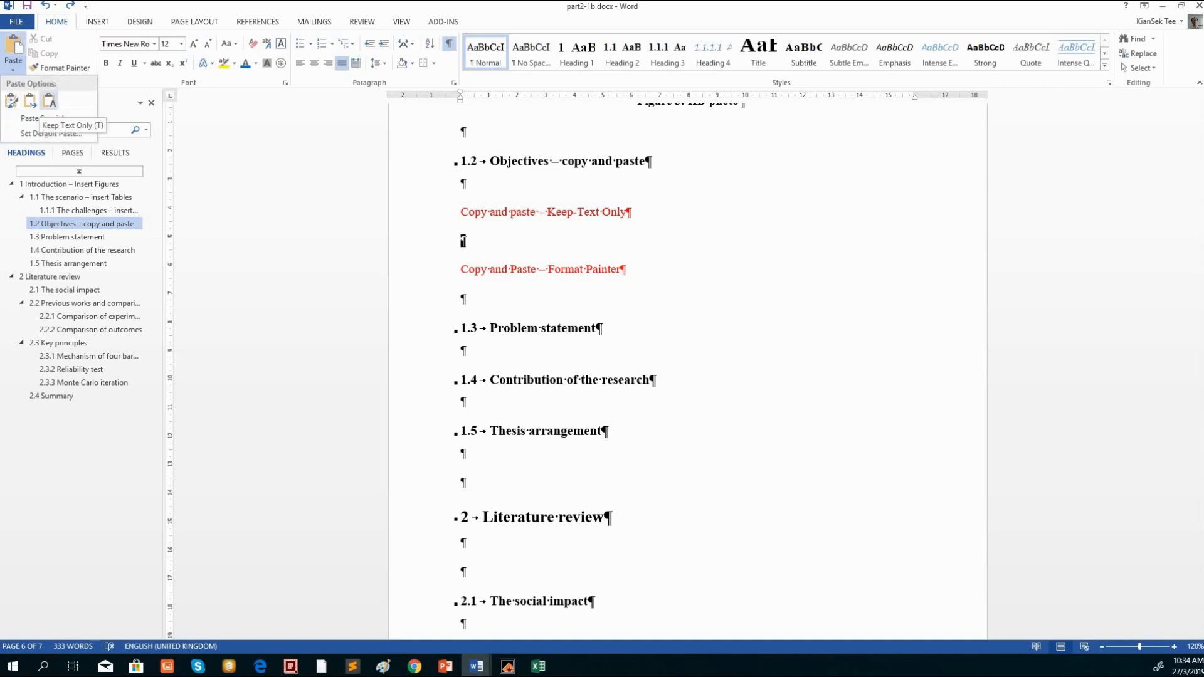
left_click(50, 101)
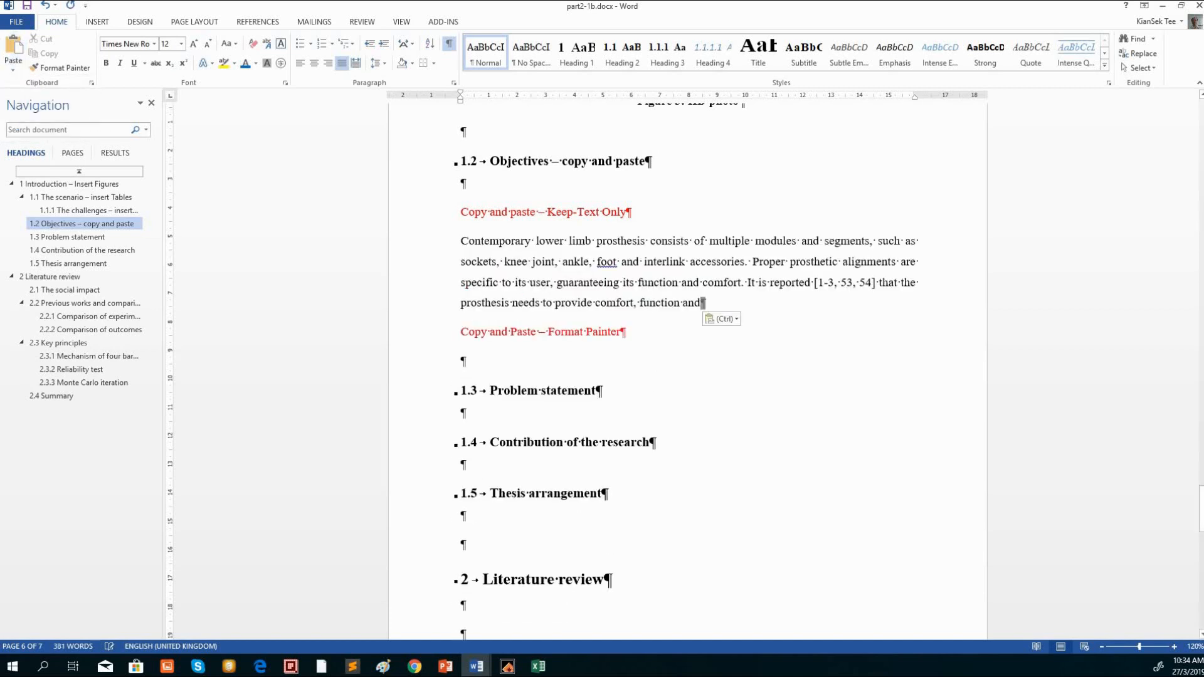
left_click(463, 361)
type("Contemporary lower limb prosthesis consists of multiple modules and segments, such as sockets, knee joint, ankle, foot and interlink accessories. Proper prosthetic alignments are specific to its user, guaranteeing its function and comfort. It is reported [1-3, 53, 54] that the prosthesis needs to provide comfort, function and")
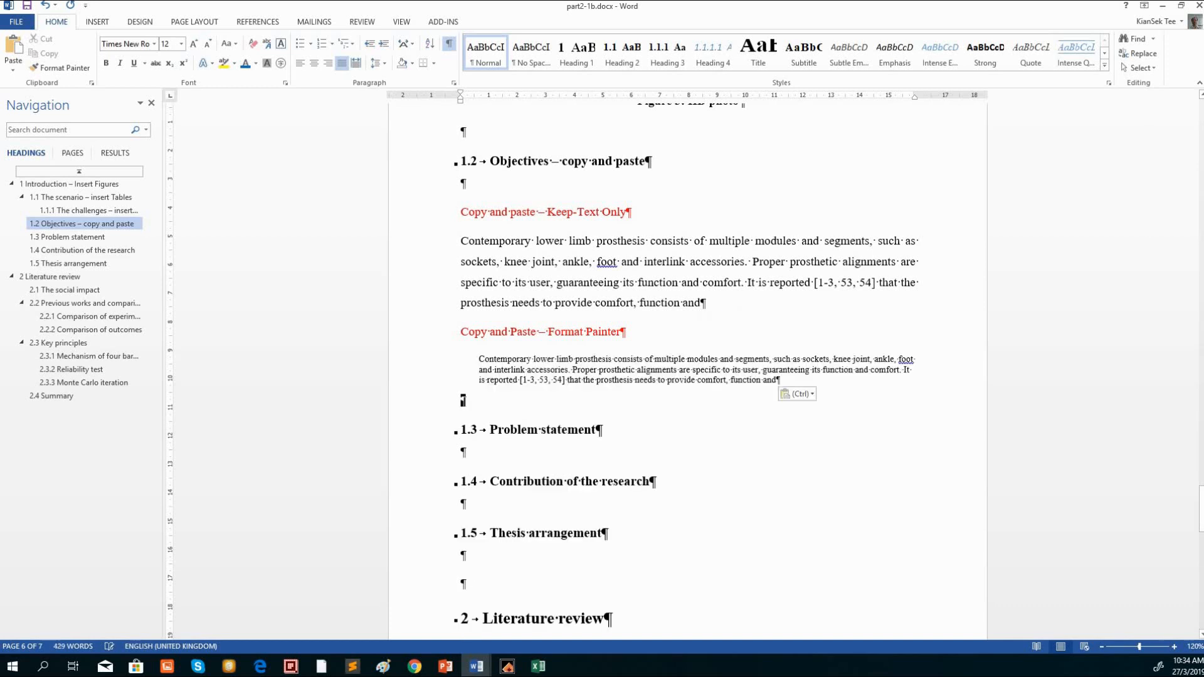
Copy the first prosthesis paragraph's formatting onto the second one below "Copy and Paste – Format Painter" with Format Painter
mouse_move(464, 401)
left_mouse_down()
mouse_move(645, 359)
mouse_move(461, 329)
mouse_move(460, 241)
left_mouse_up()
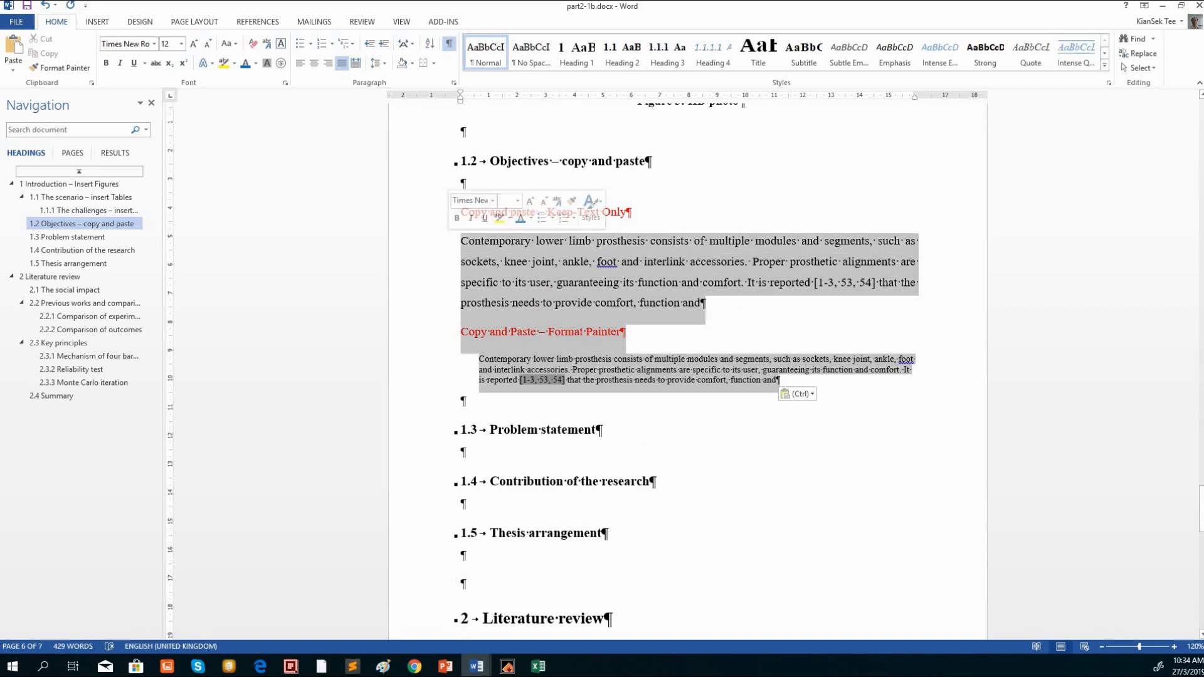
left_click(464, 401)
left_click_drag(777, 381, 479, 371)
left_click_drag(701, 303, 461, 241)
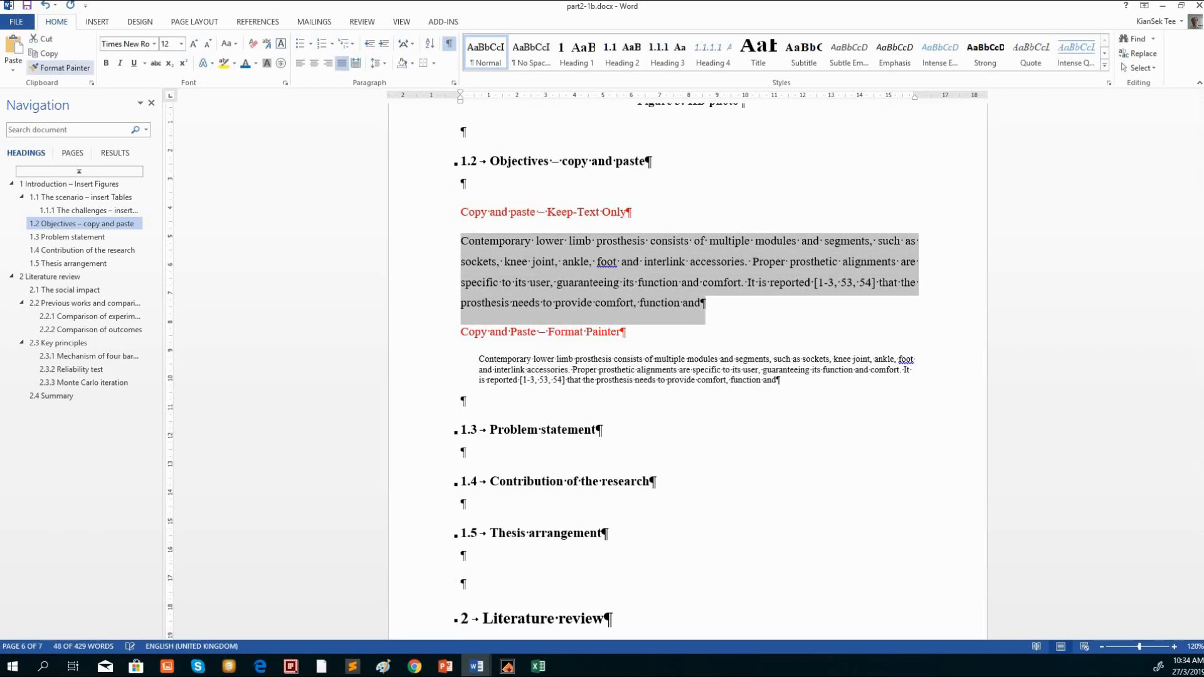
left_click(57, 67)
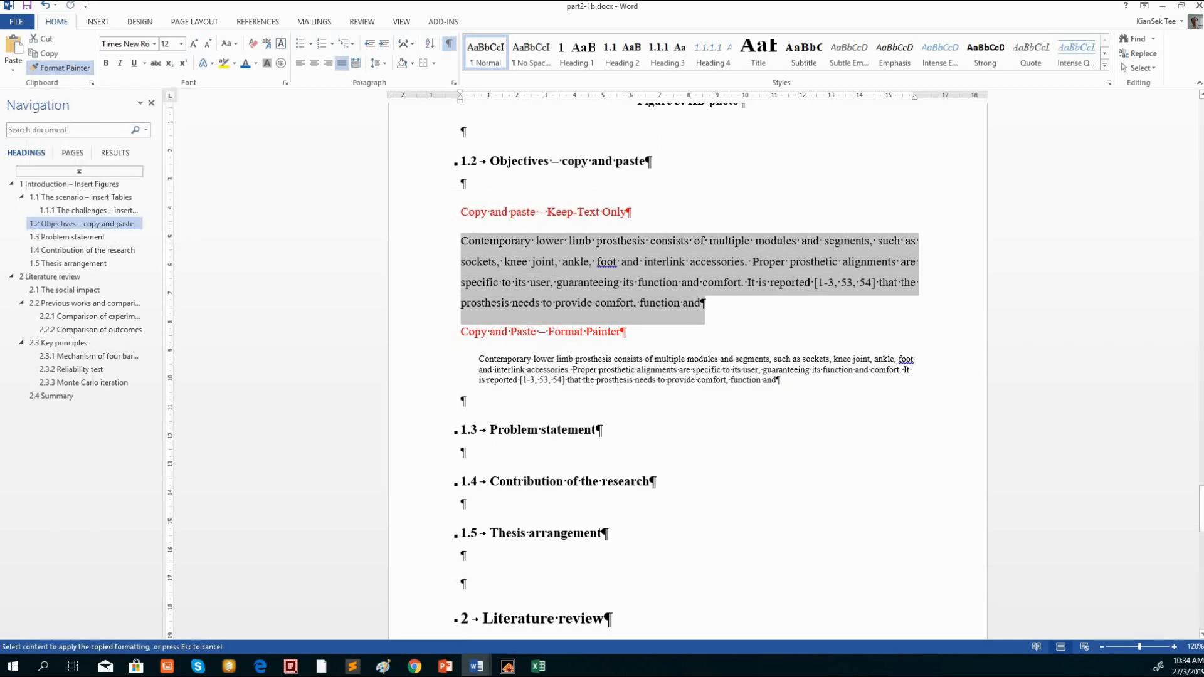
mouse_move(781, 380)
left_mouse_down()
mouse_move(721, 359)
mouse_move(476, 332)
mouse_move(479, 358)
left_mouse_up()
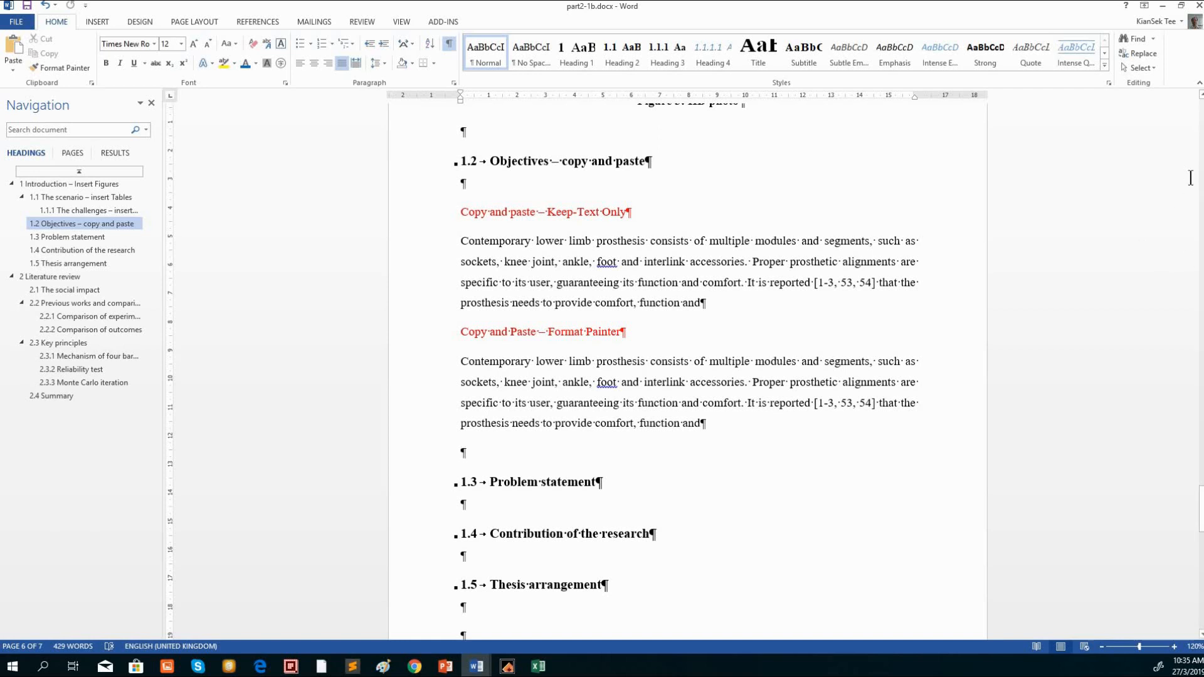
Insert an Automatic Table 1 table of contents in the empty paragraph below "Create TOC here" on the informative page
left_click(83, 185)
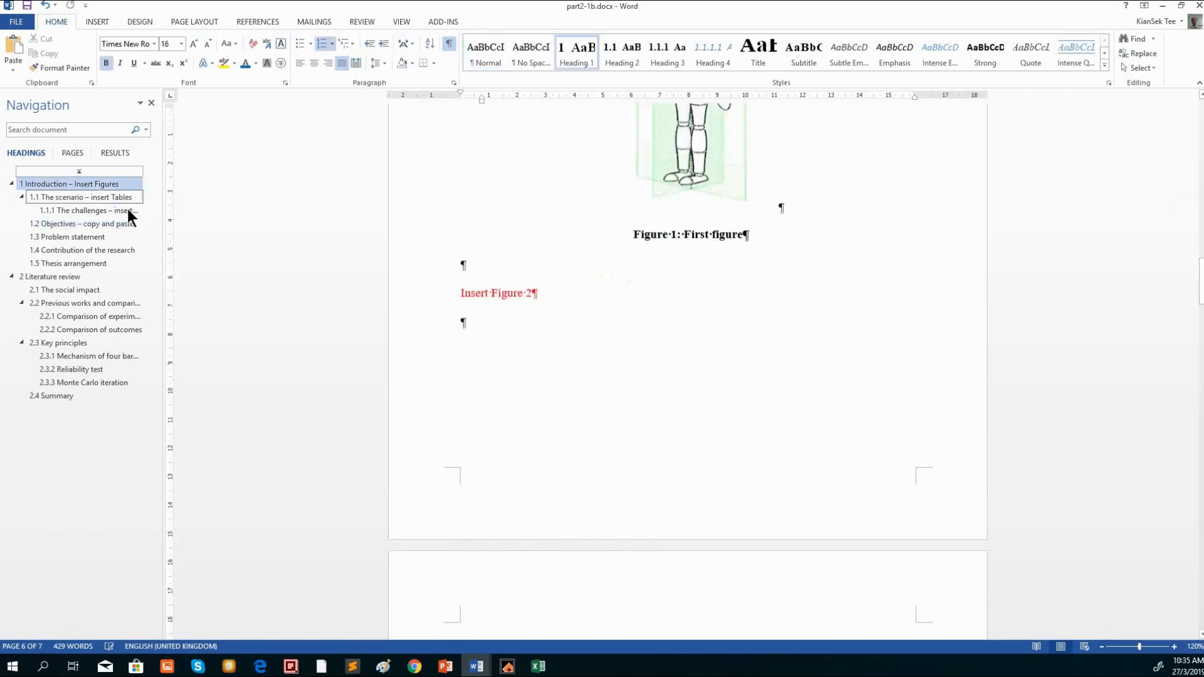
scroll(624, 242, "up", 6)
scroll(646, 226, "up", 6)
scroll(698, 242, "down", 5)
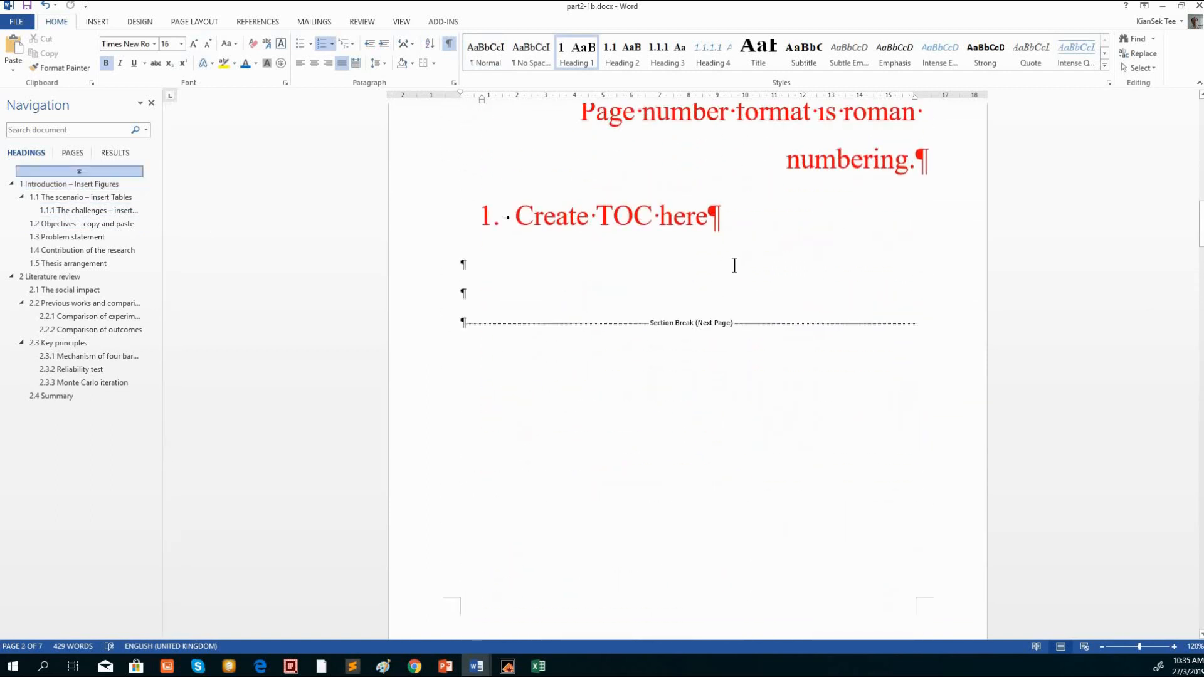
scroll(727, 269, "down", 5)
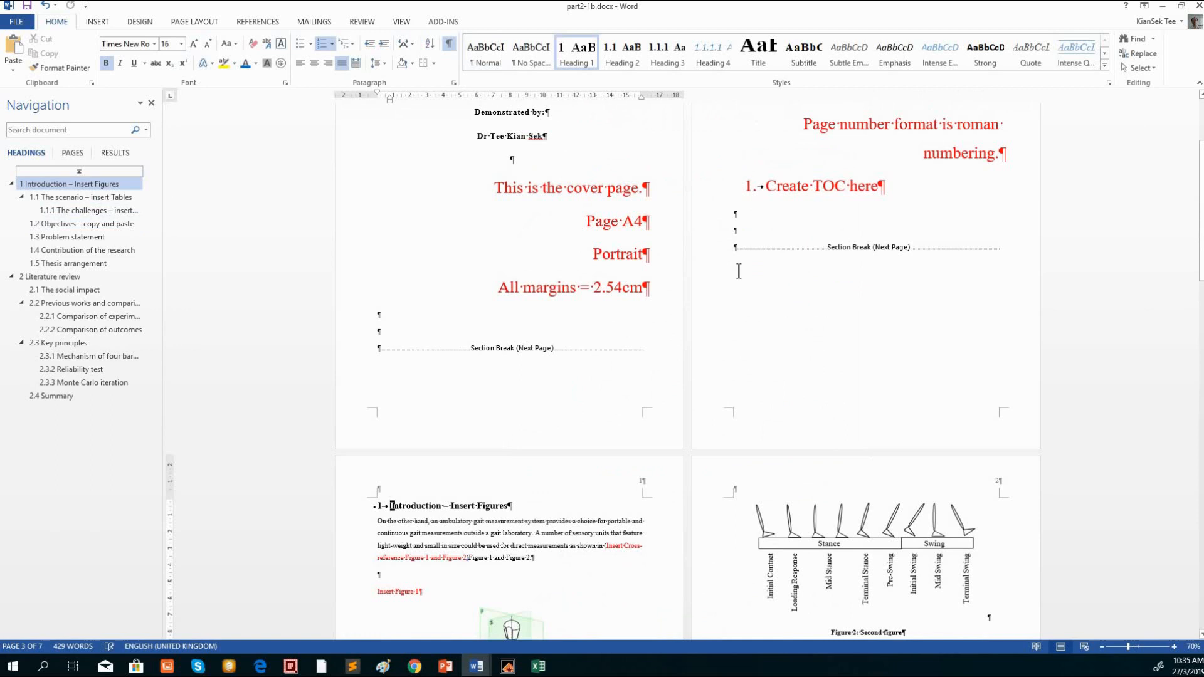
scroll(734, 269, "up", 3)
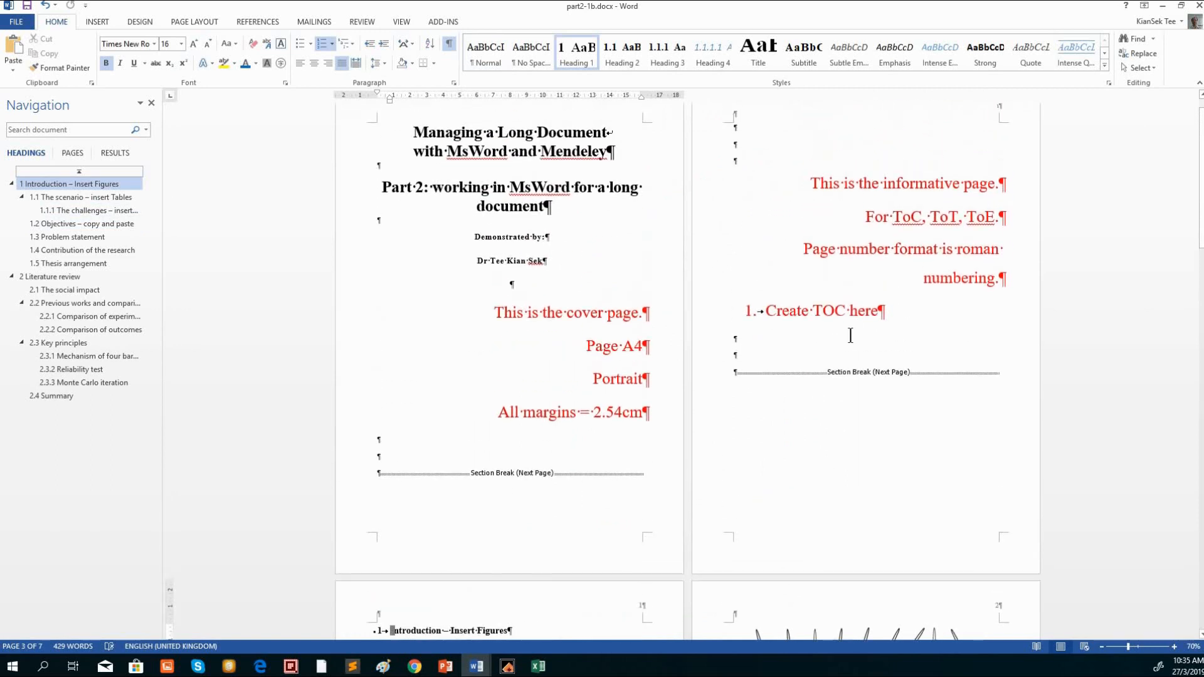
left_click(764, 340)
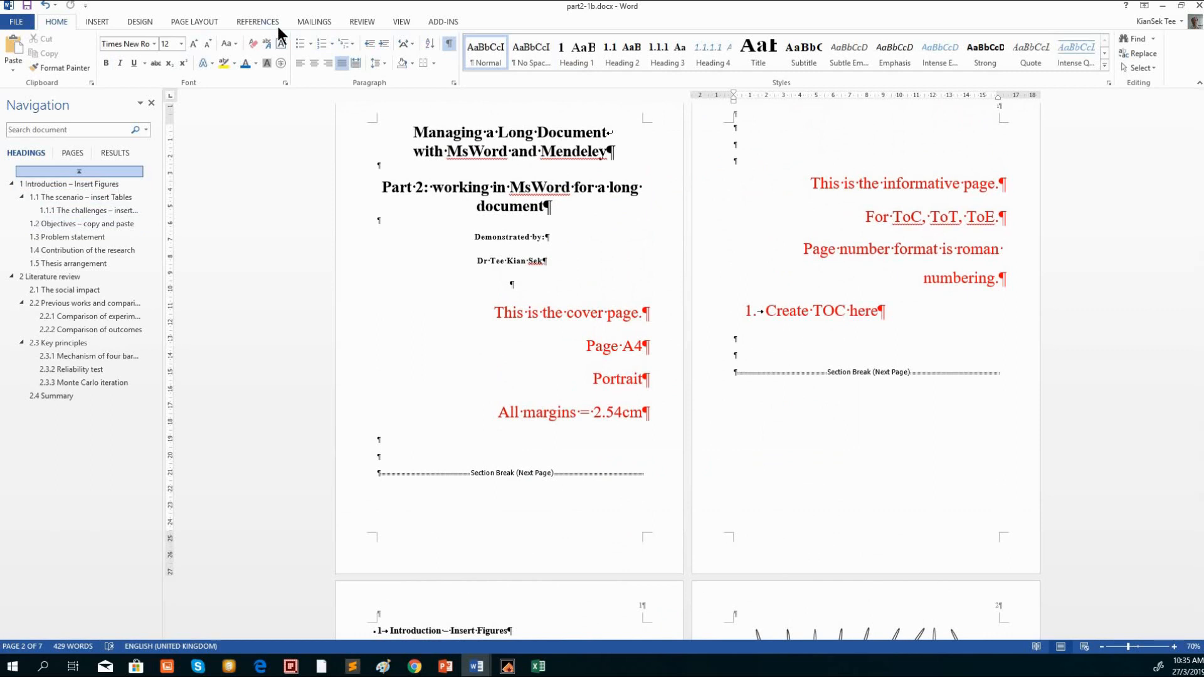
left_click(257, 19)
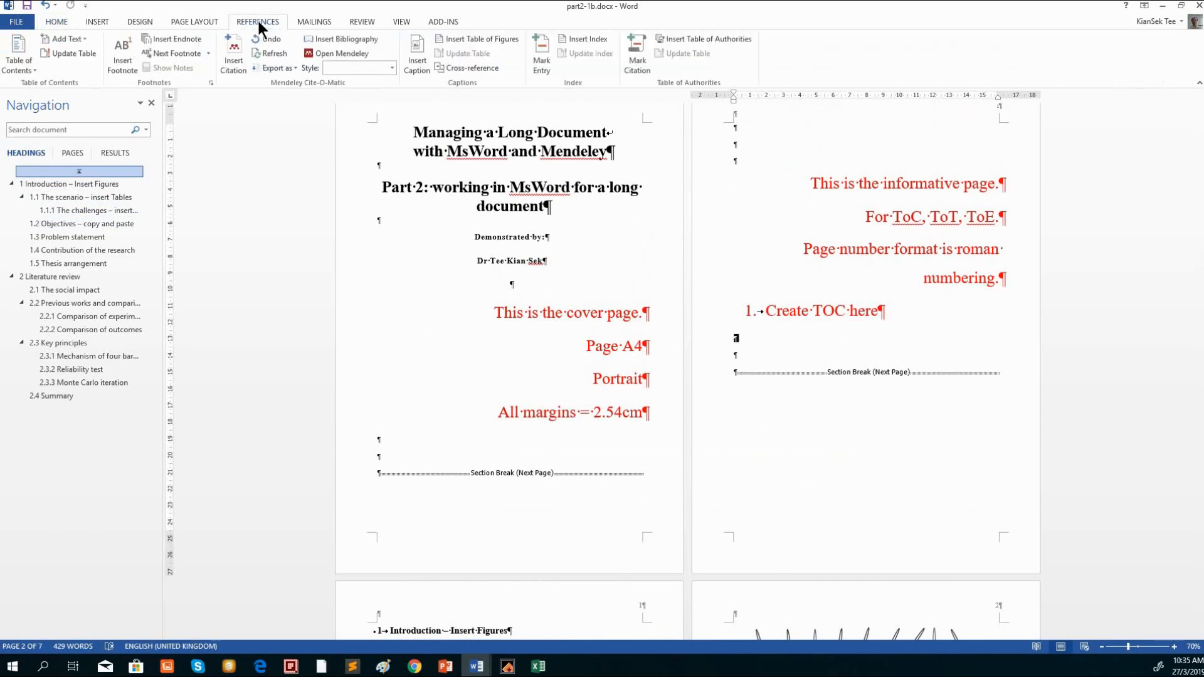
left_click(31, 66)
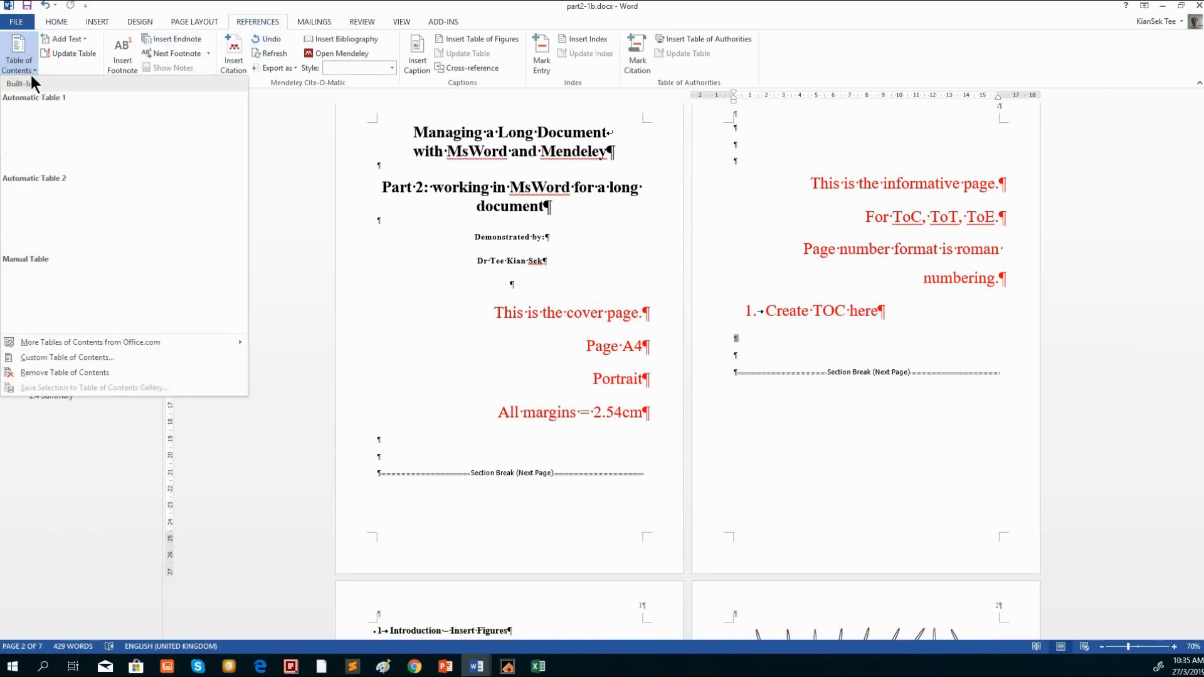
left_click(89, 139)
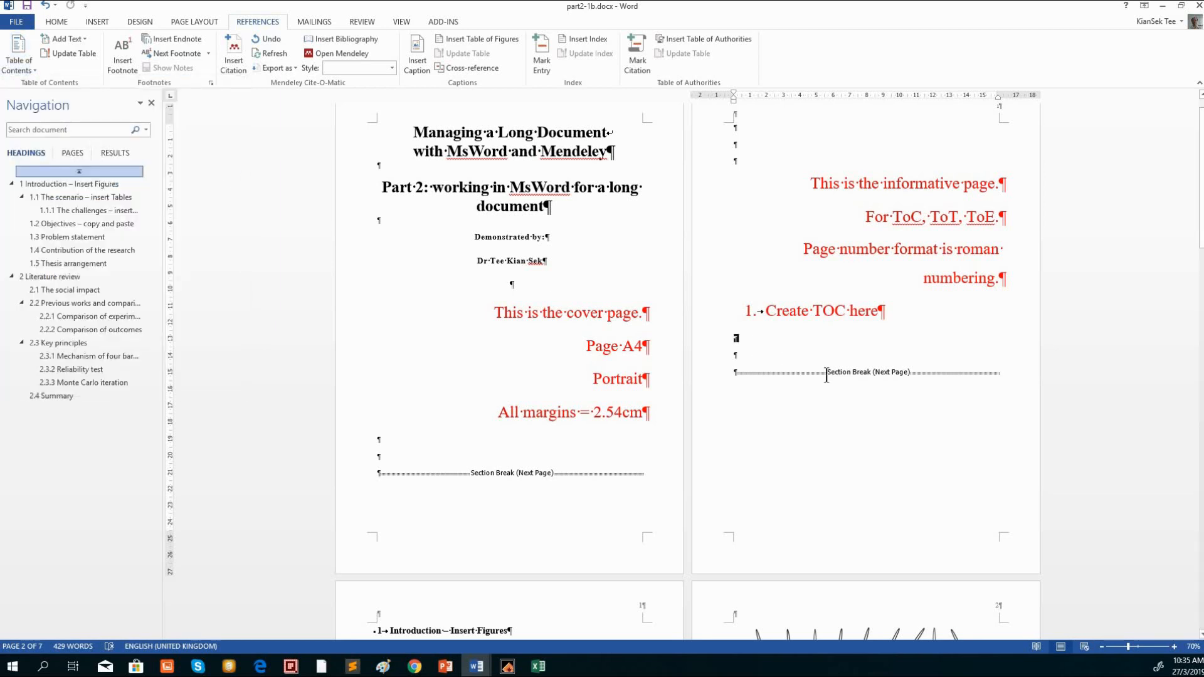
Insert a table of figures with the Figure caption label below the table of contents, keeping the template format
scroll(625, 262, "down", 5)
scroll(625, 262, "up", 6)
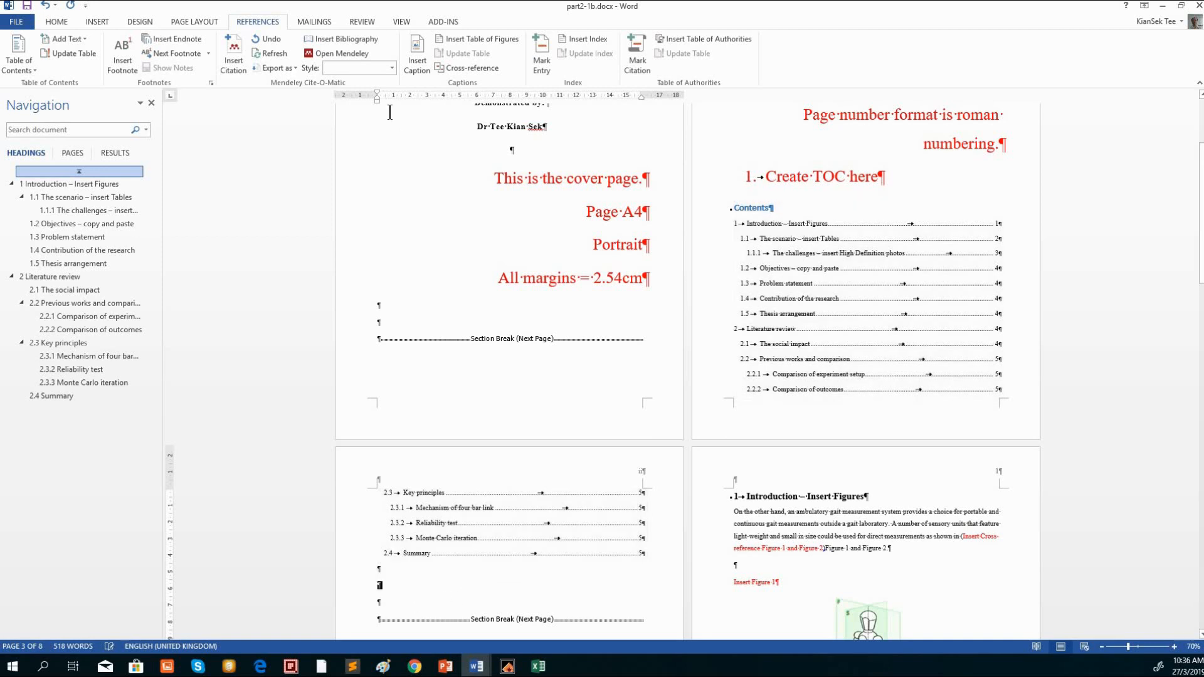
left_click(485, 38)
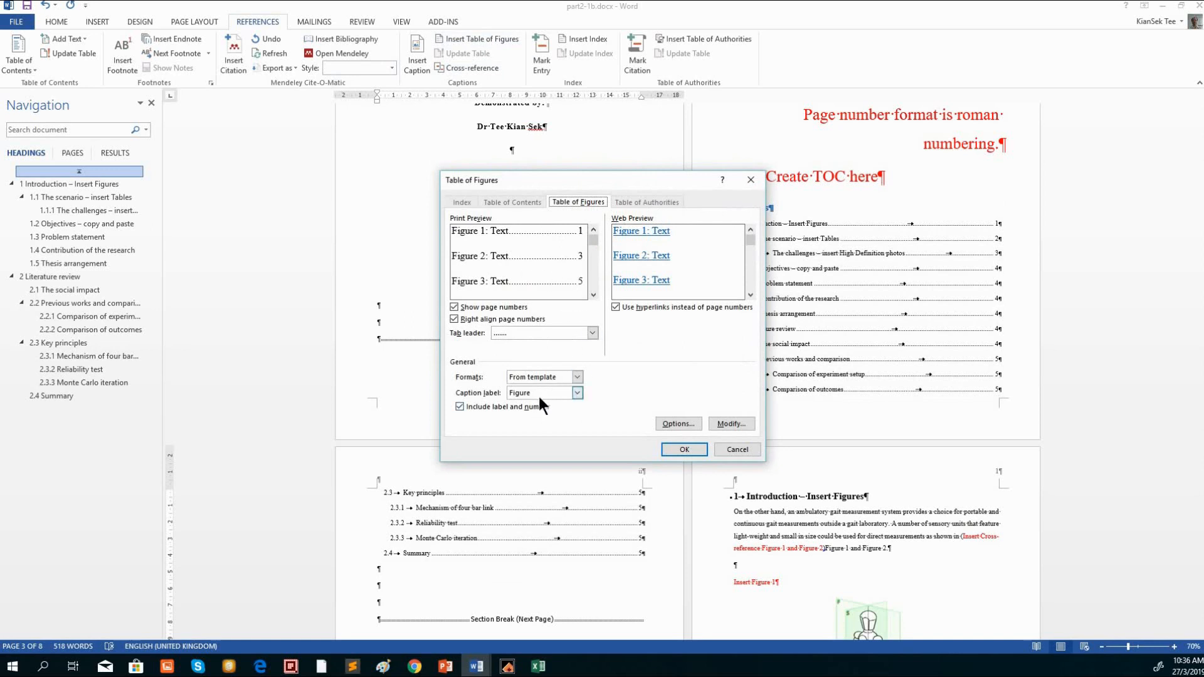
left_click(682, 450)
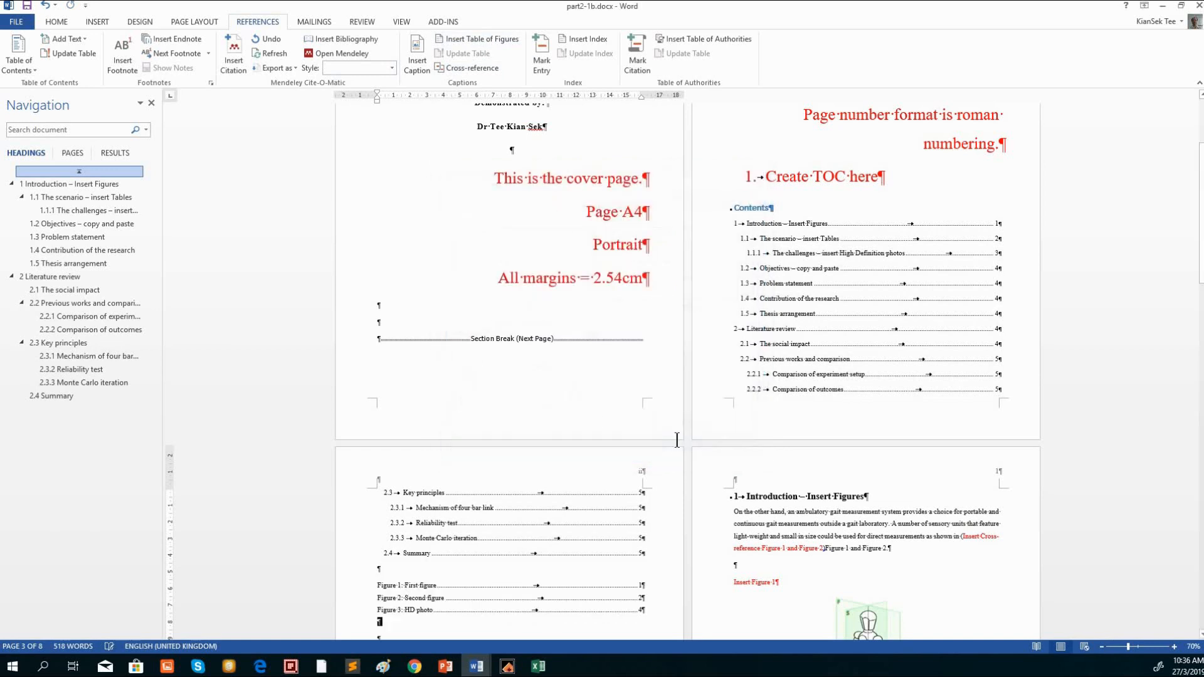
Add two empty paragraphs below the list of figures and insert a list using the Table caption label there
scroll(477, 483, "down", 3)
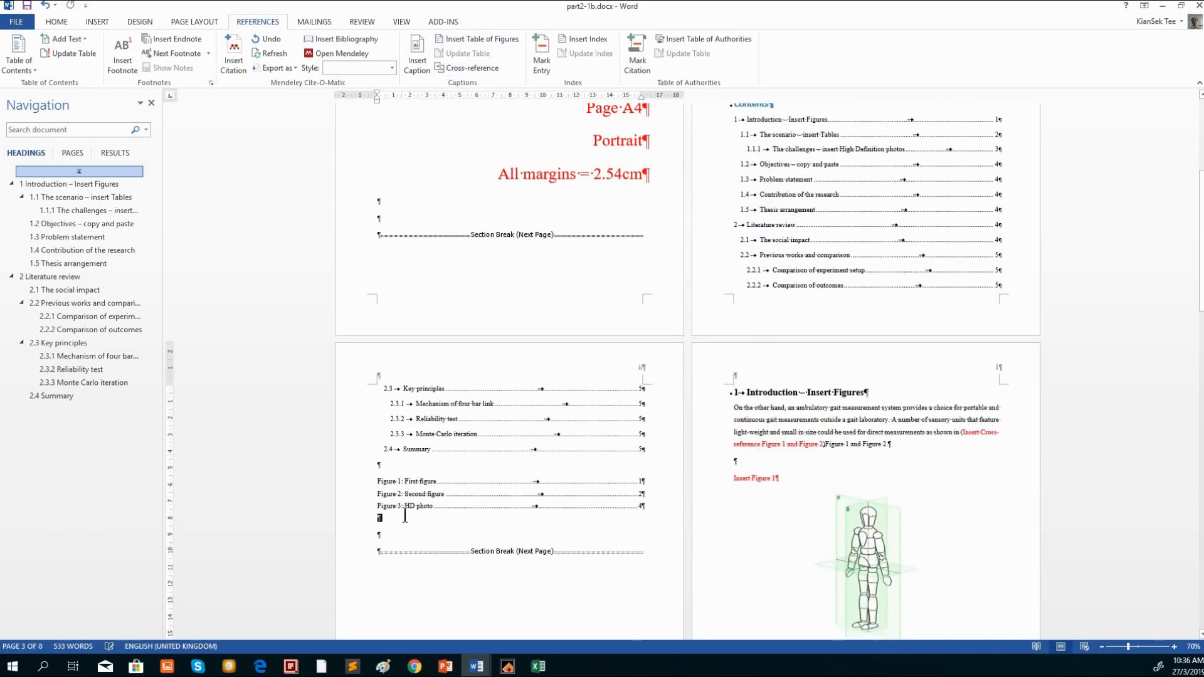
key("Return")
key("Return")
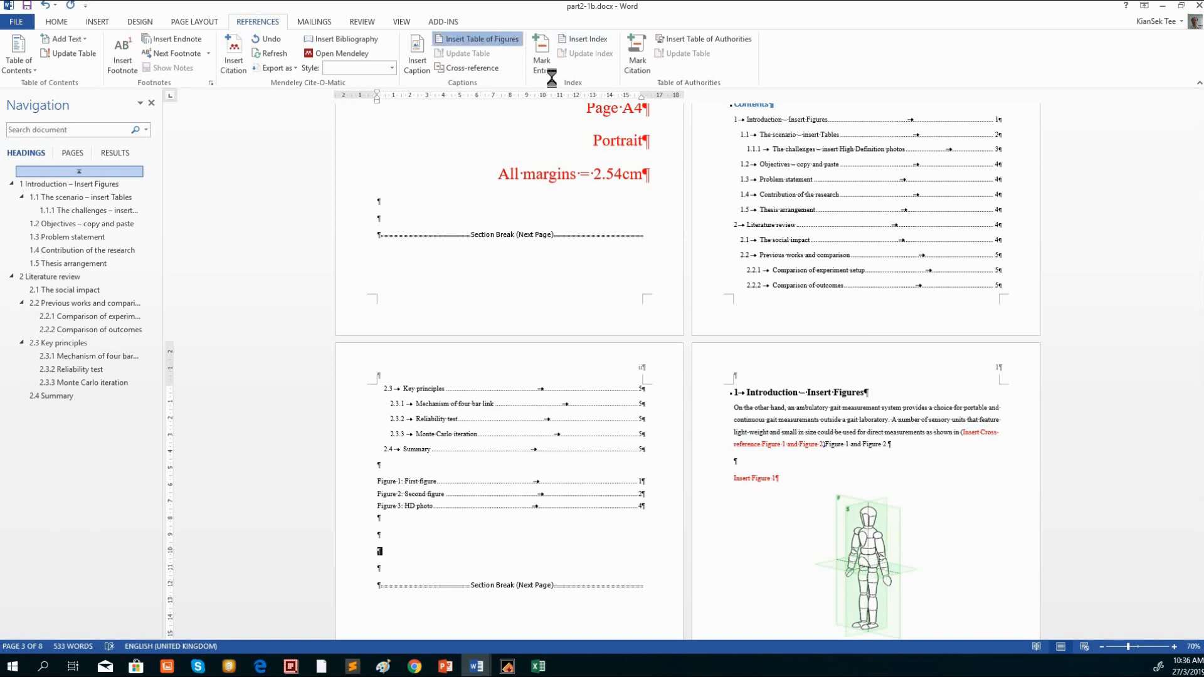
left_click(476, 39)
left_click(568, 392)
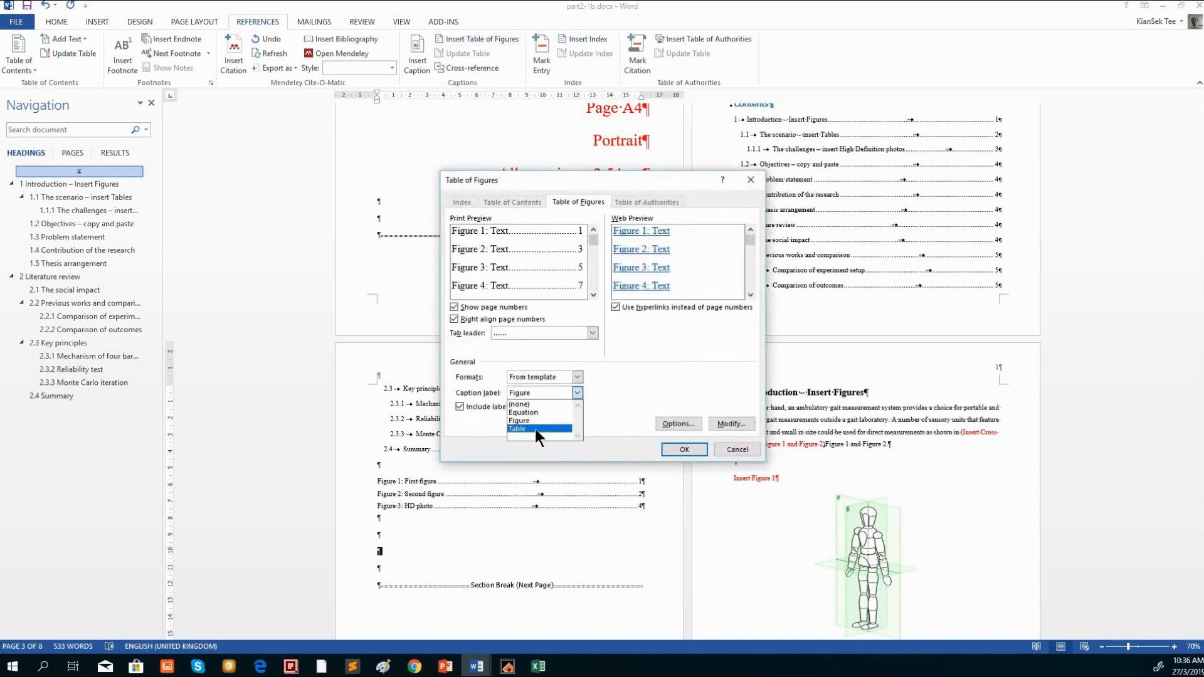
left_click(536, 429)
left_click(684, 449)
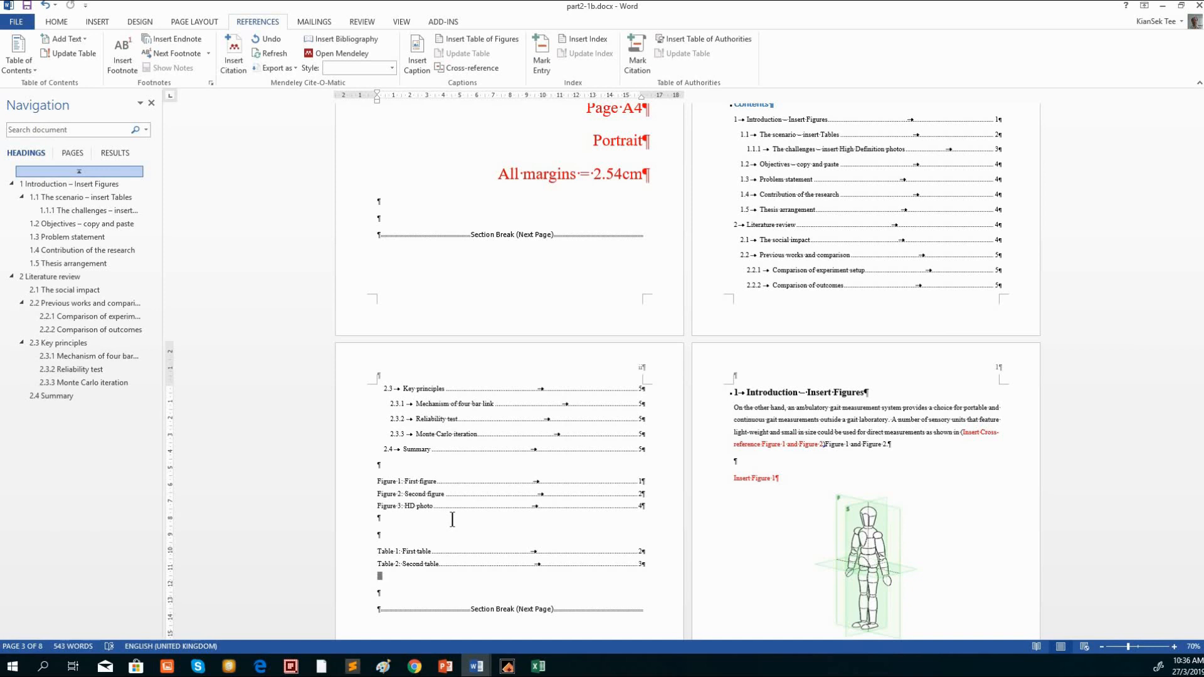
left_click(1203, 449)
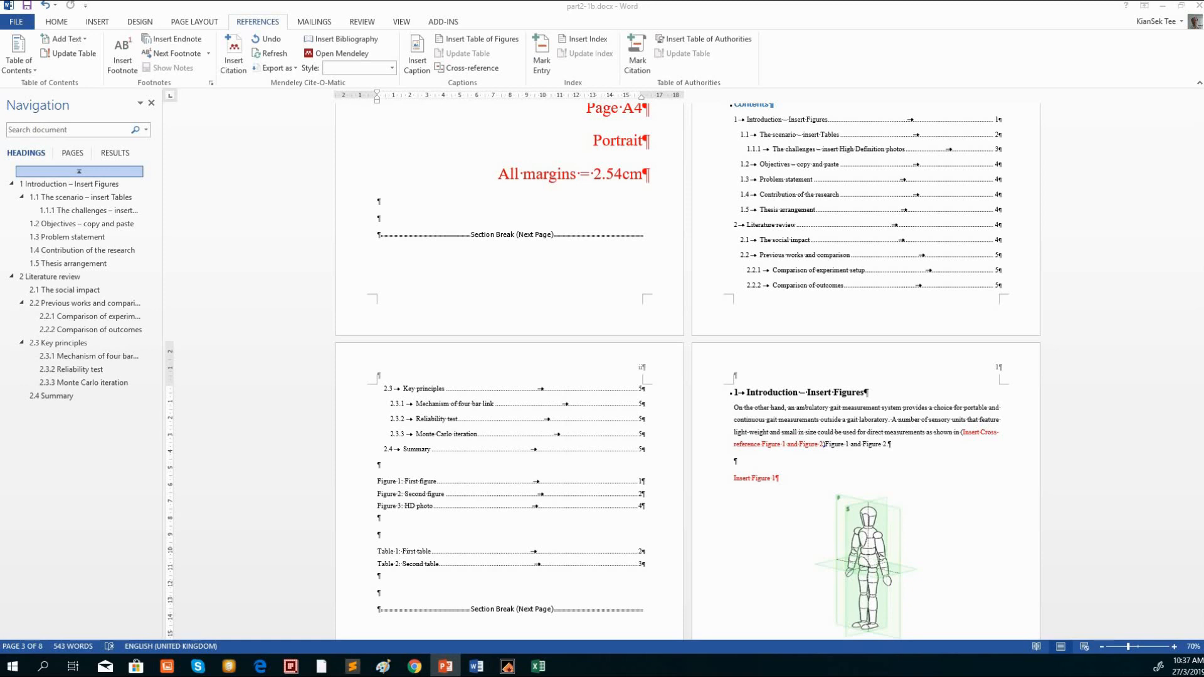